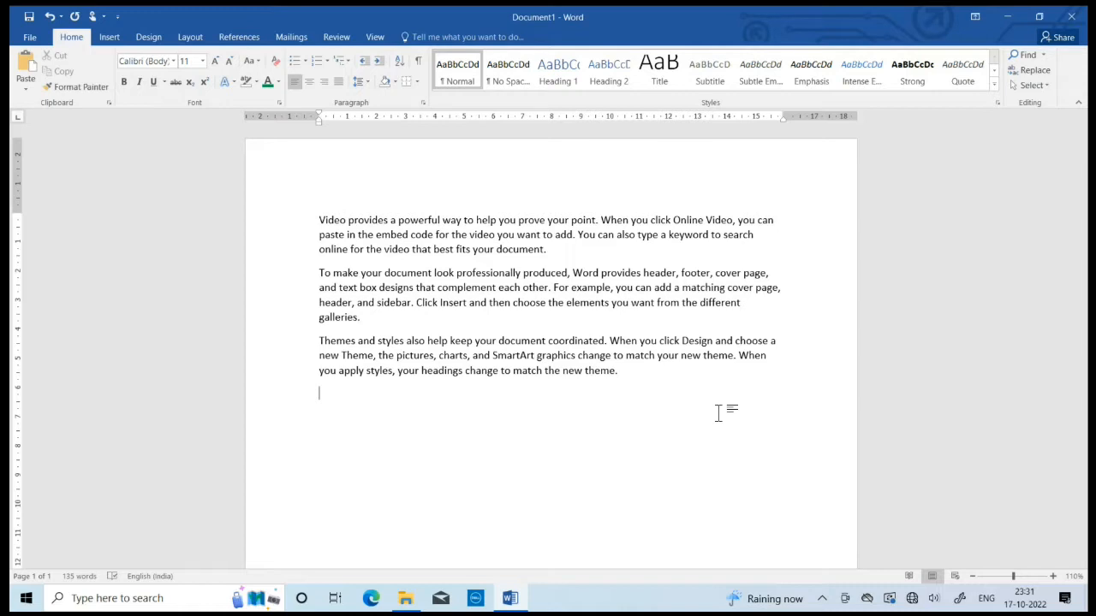
click(148, 37)
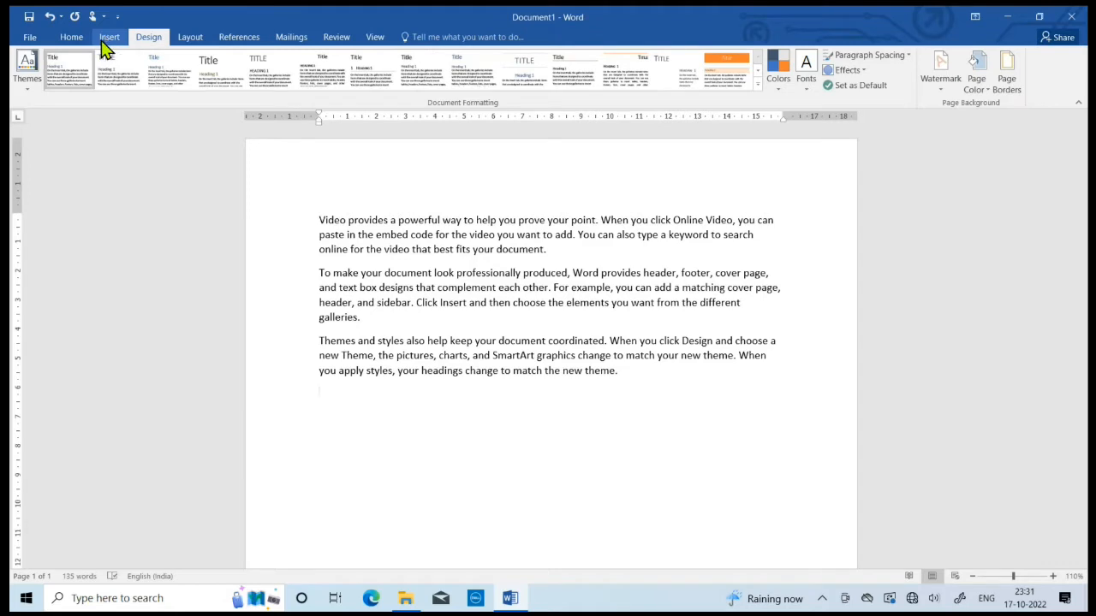
click(104, 43)
click(83, 42)
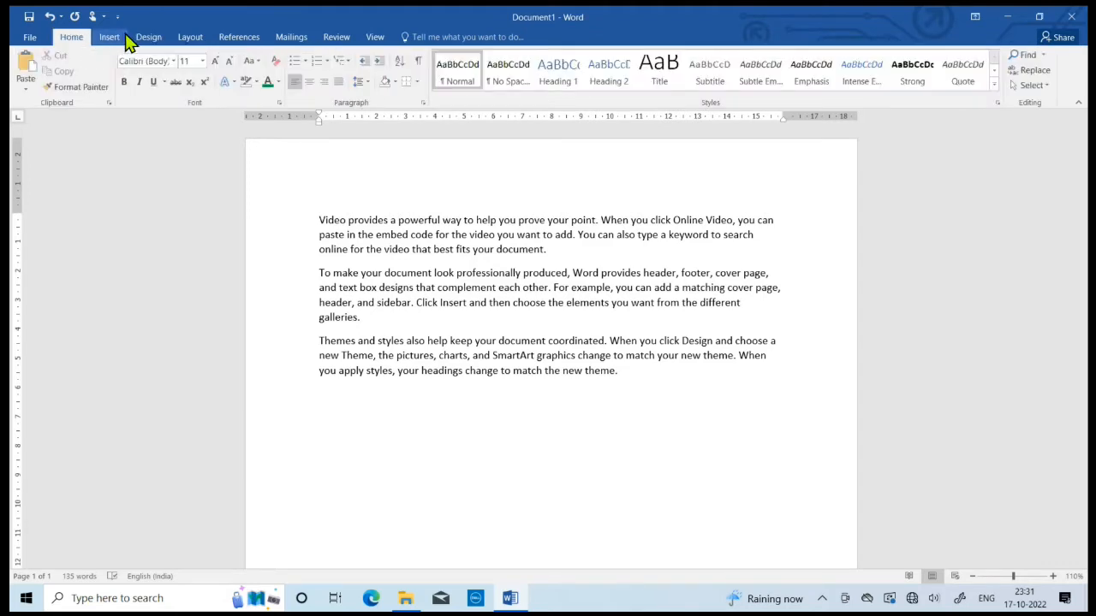
click(112, 38)
click(148, 43)
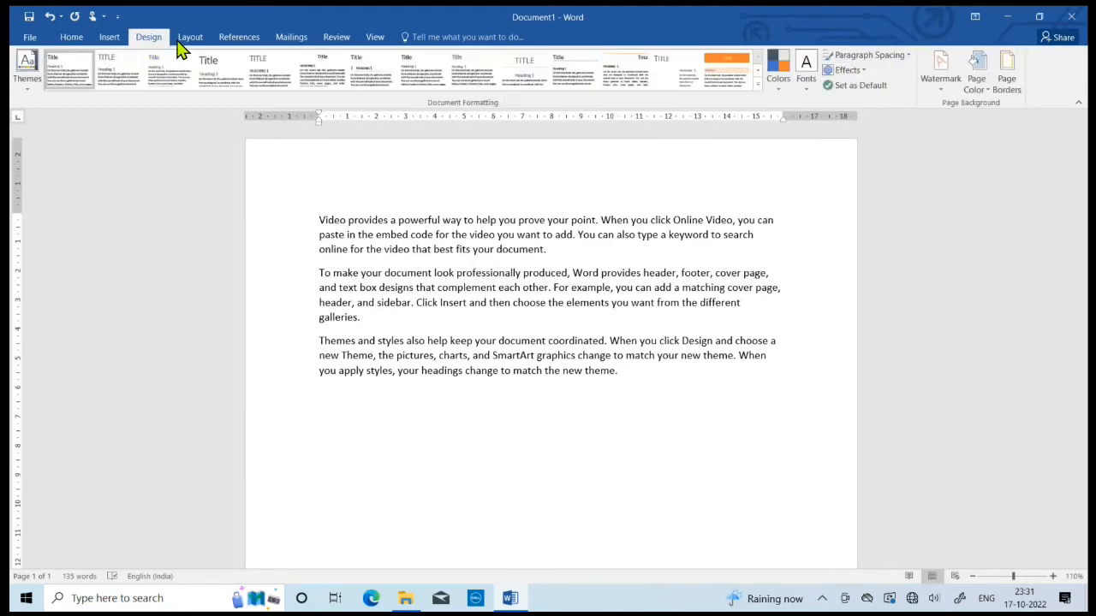
click(190, 41)
click(238, 41)
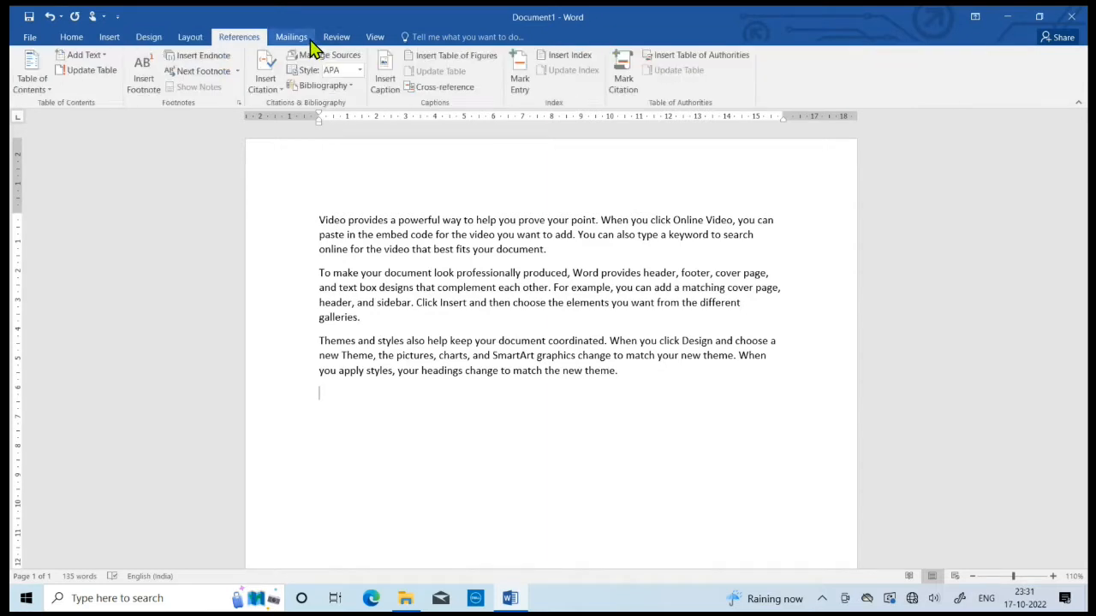
click(303, 40)
click(335, 41)
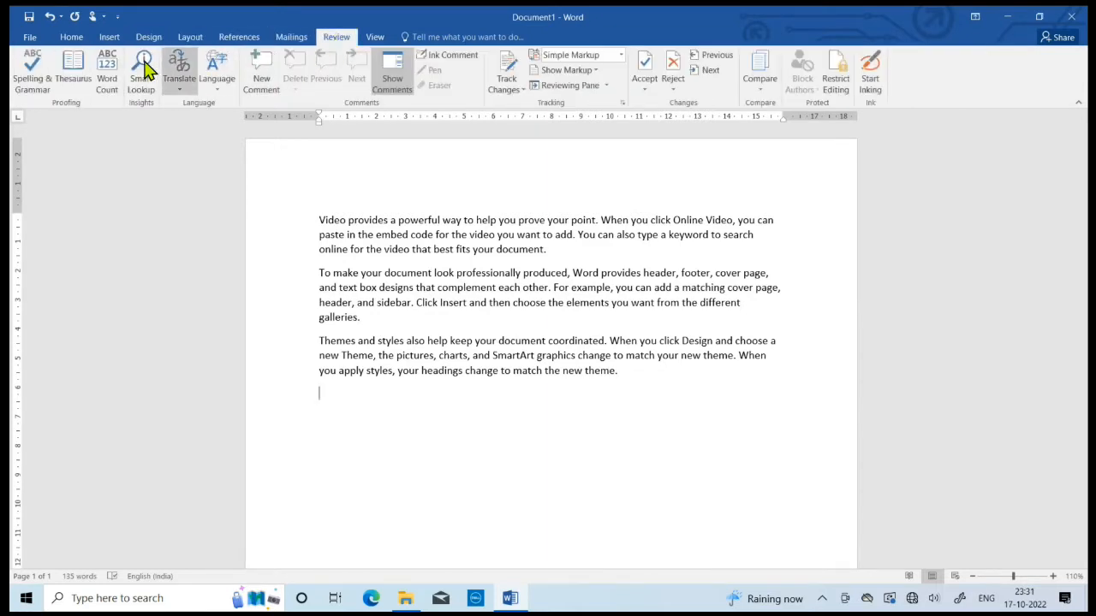
click(71, 37)
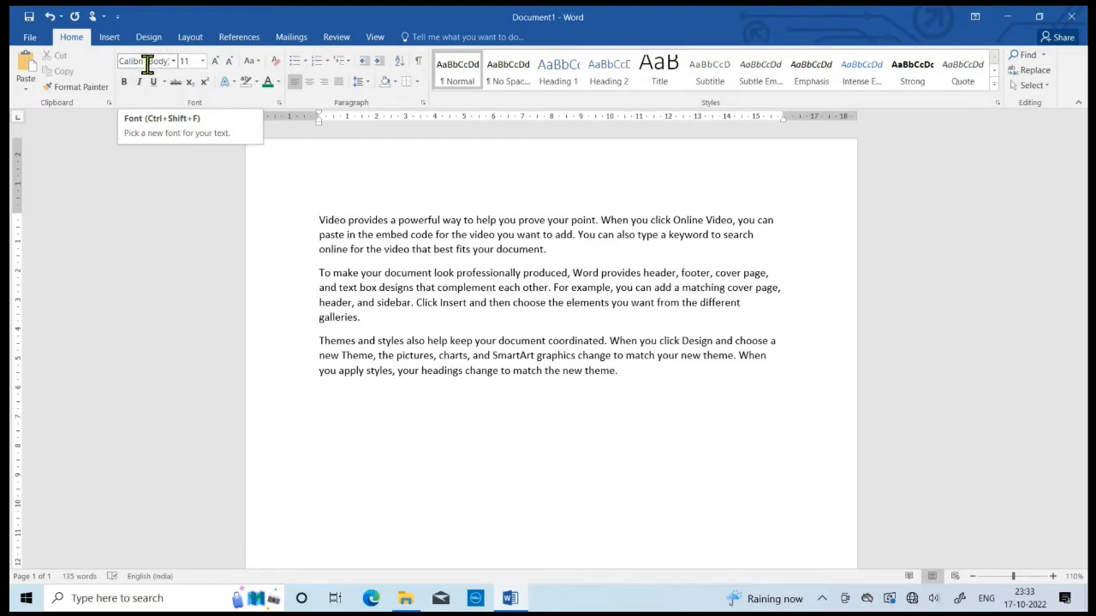
drag(318, 219, 701, 381)
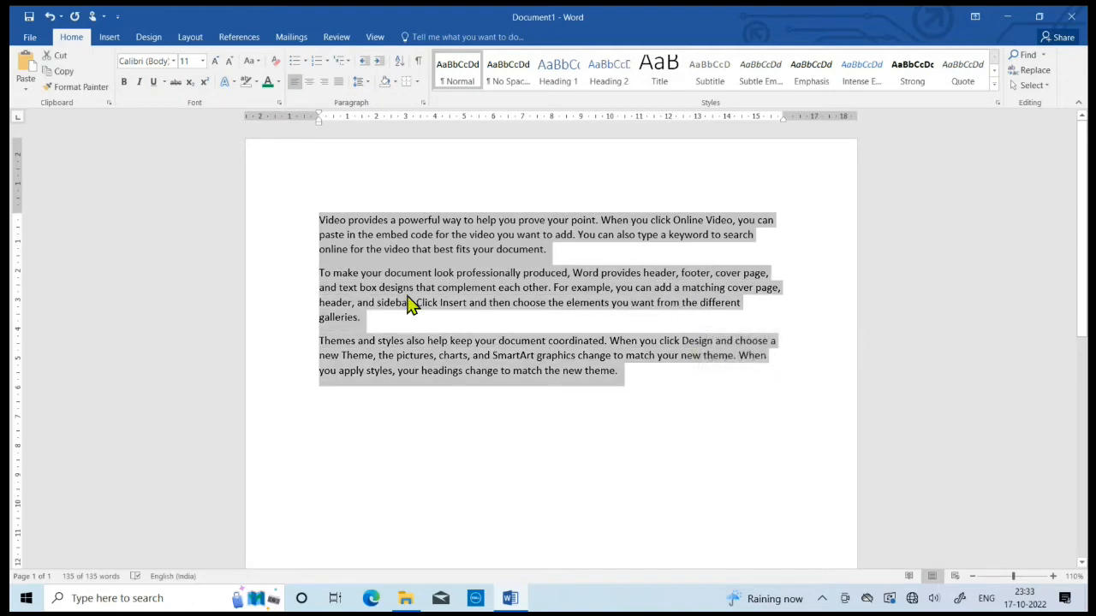
click(673, 392)
drag(323, 224, 657, 395)
click(655, 396)
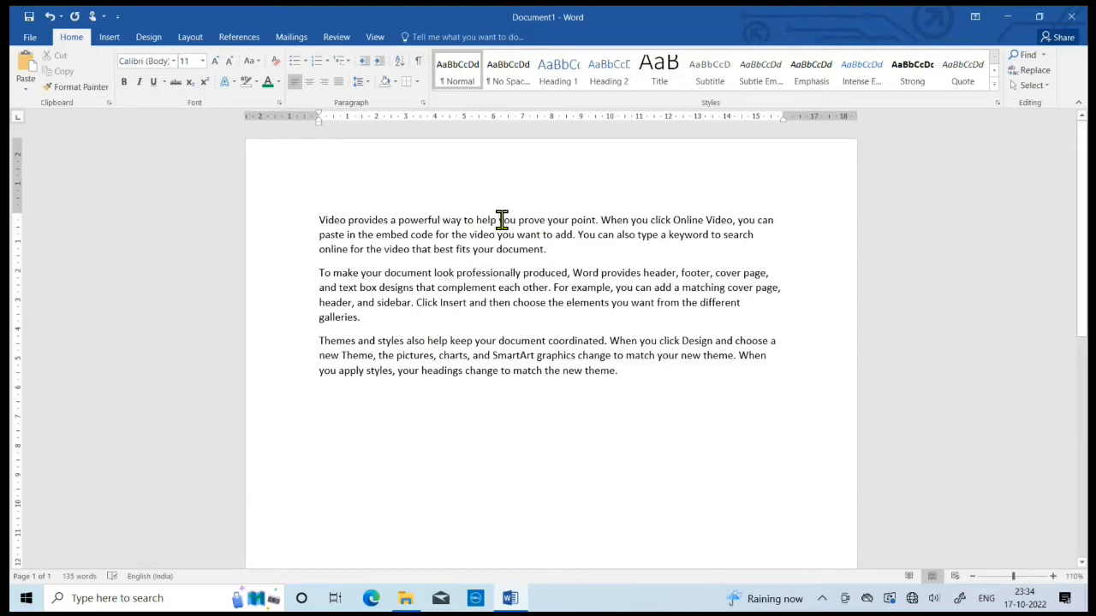
- Set the passage from "you prove your point" in the first paragraph through "the different" in the second to font size 14
drag(501, 220, 747, 309)
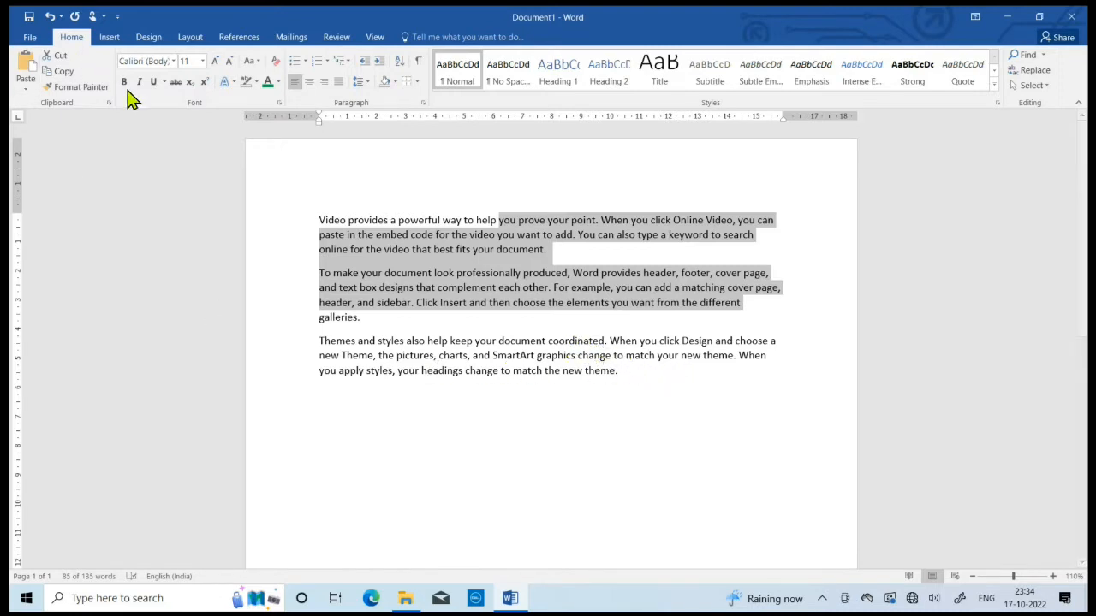
click(203, 62)
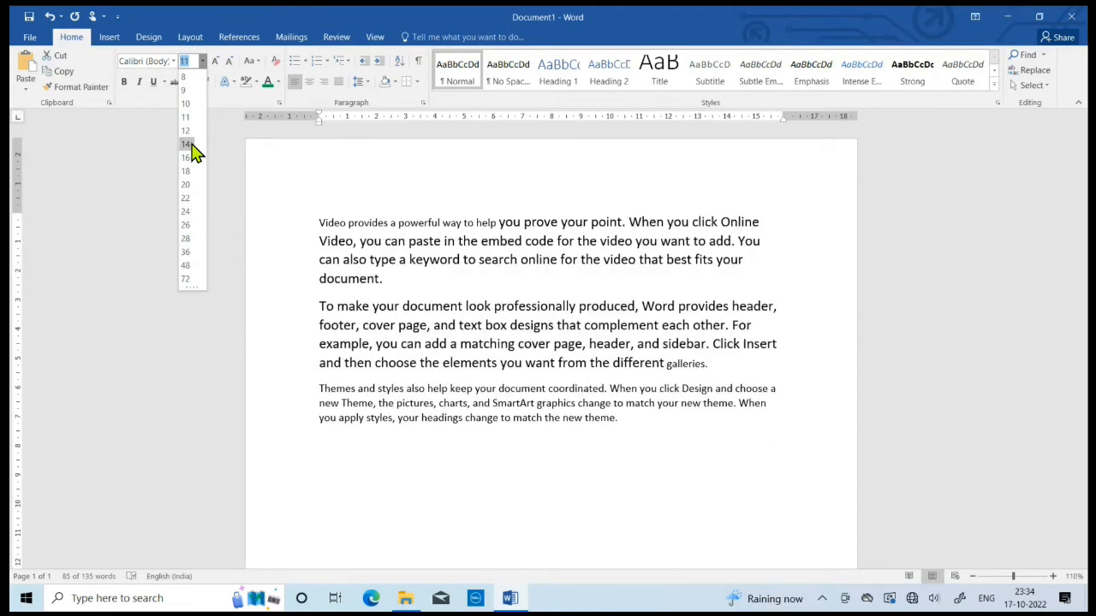
click(192, 145)
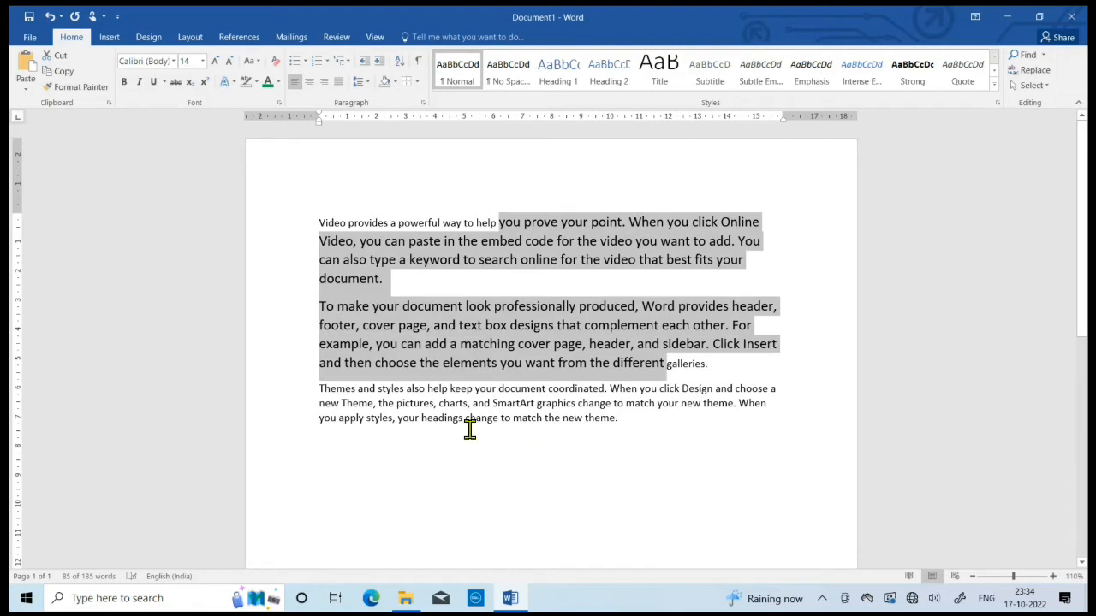
drag(339, 405, 606, 420)
click(629, 428)
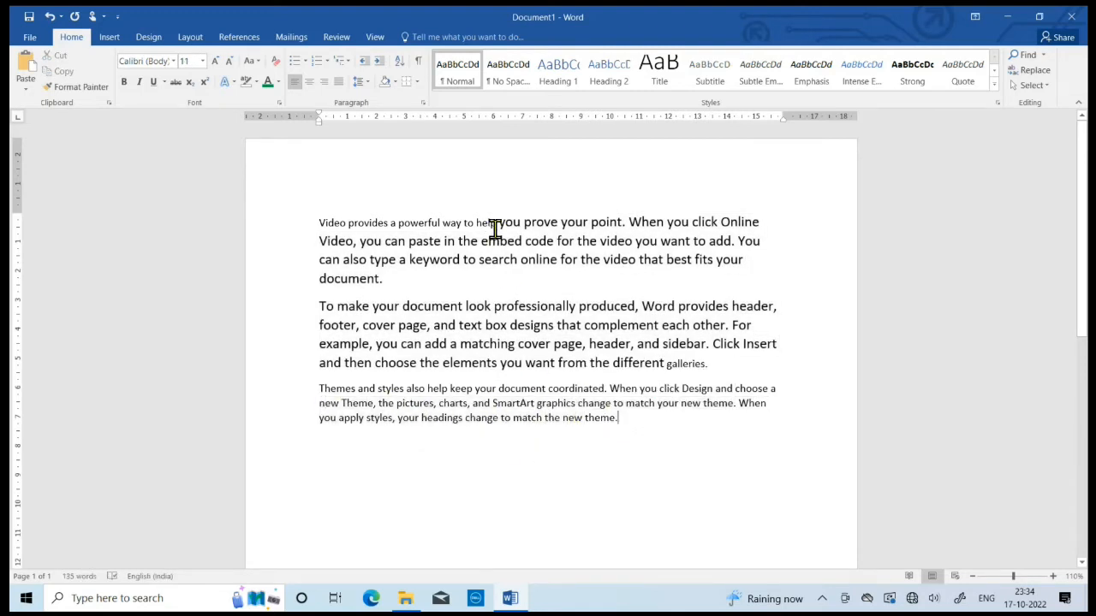
- Set the text of all three paragraphs in the document to font size 14
drag(503, 225, 665, 365)
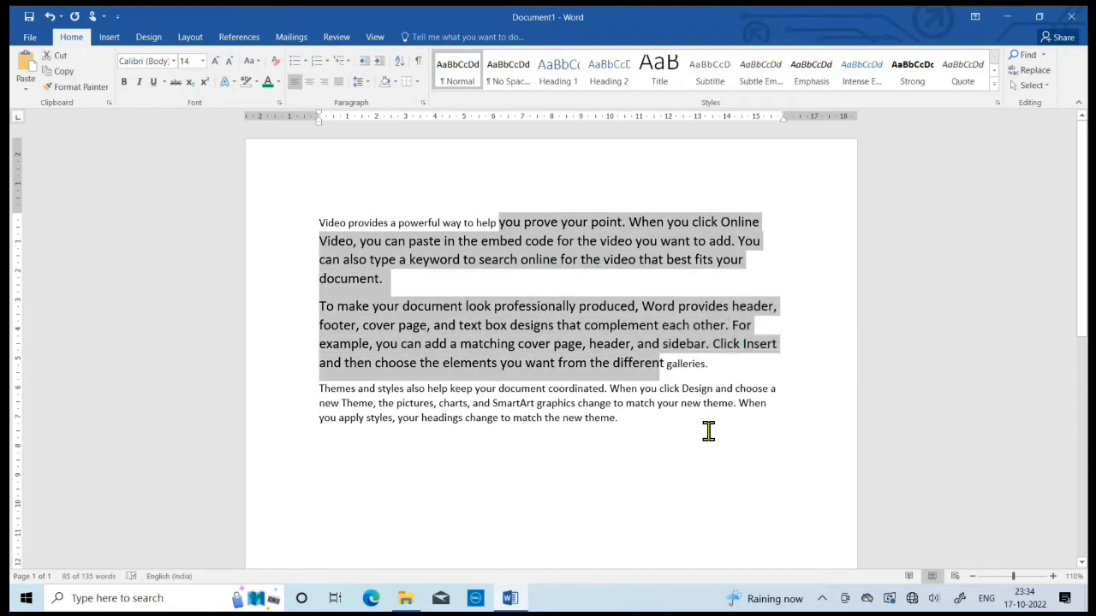
click(706, 430)
drag(318, 221, 724, 434)
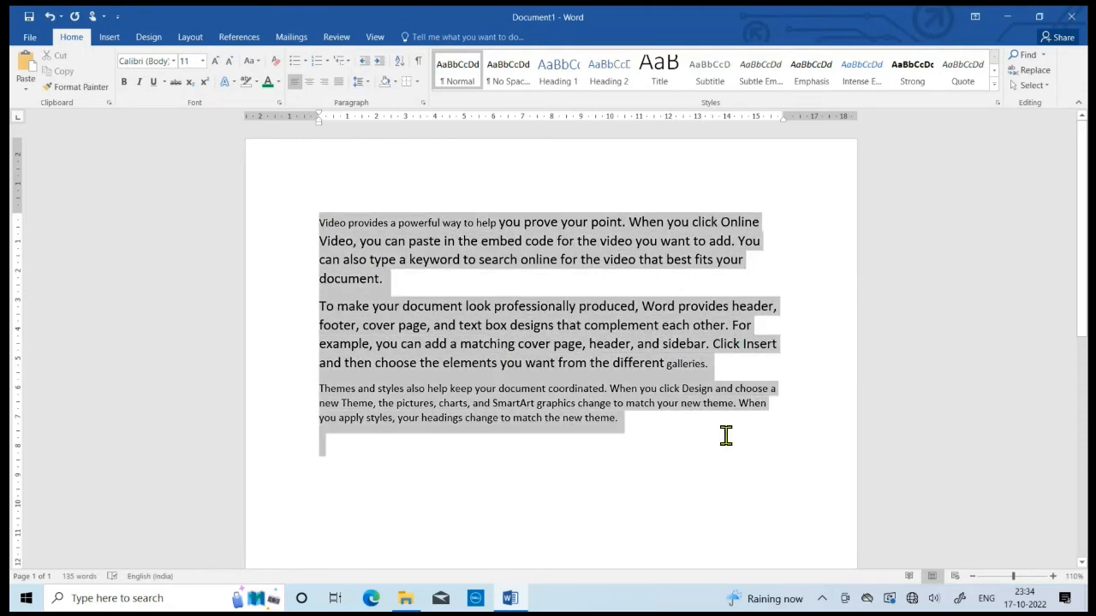
click(202, 61)
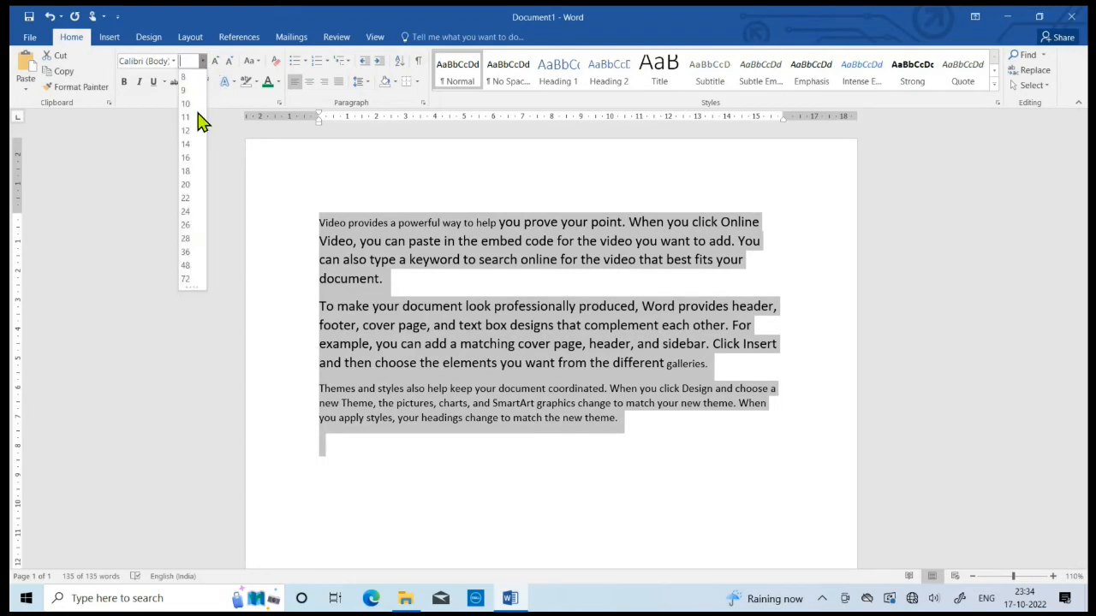
click(185, 145)
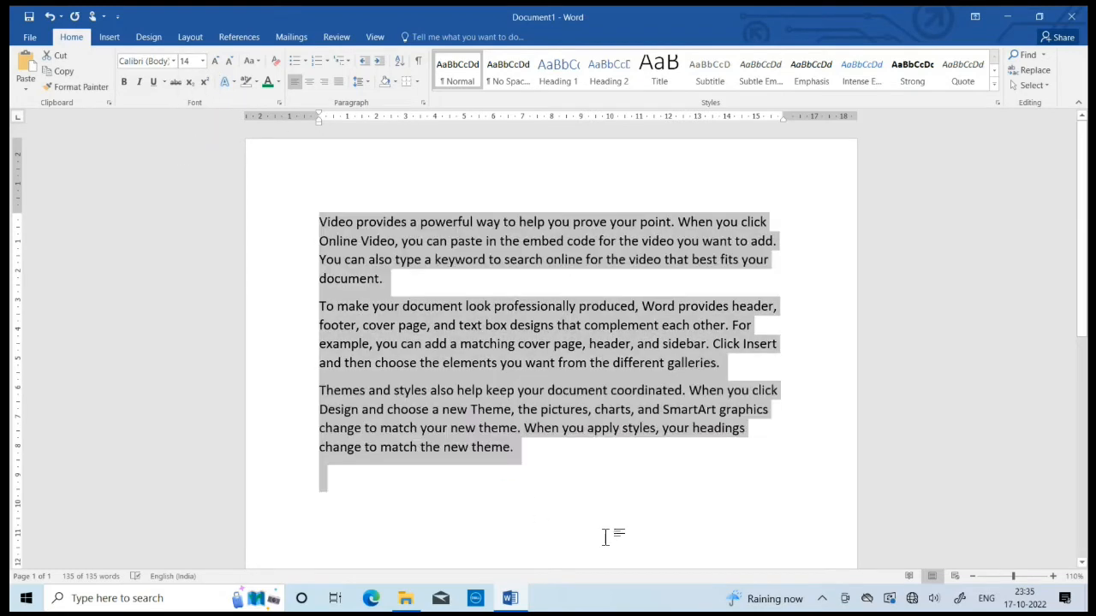
click(625, 521)
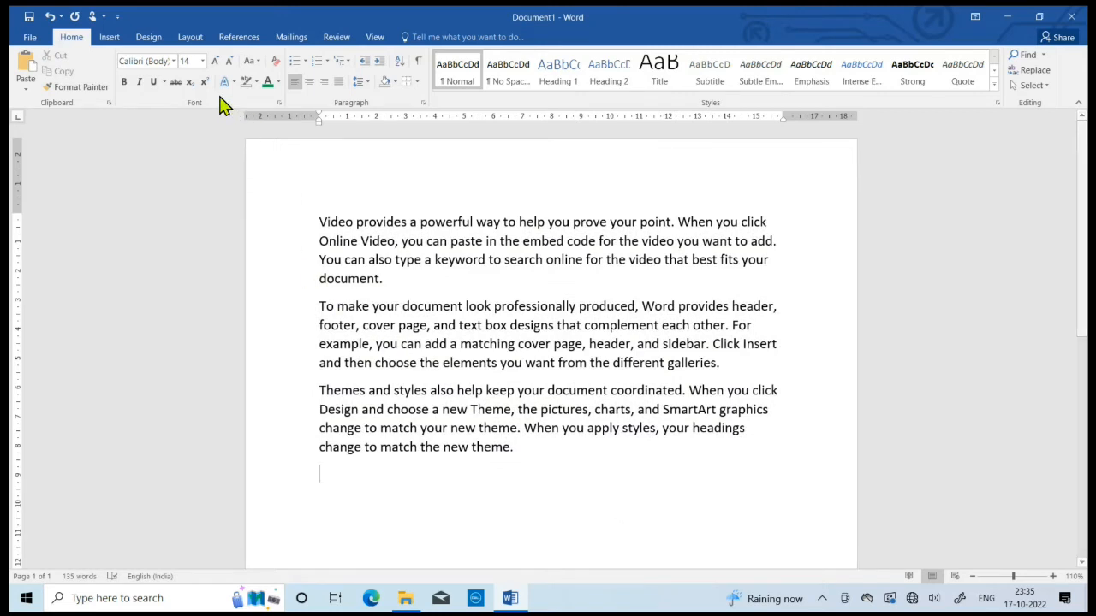
drag(317, 222, 565, 454)
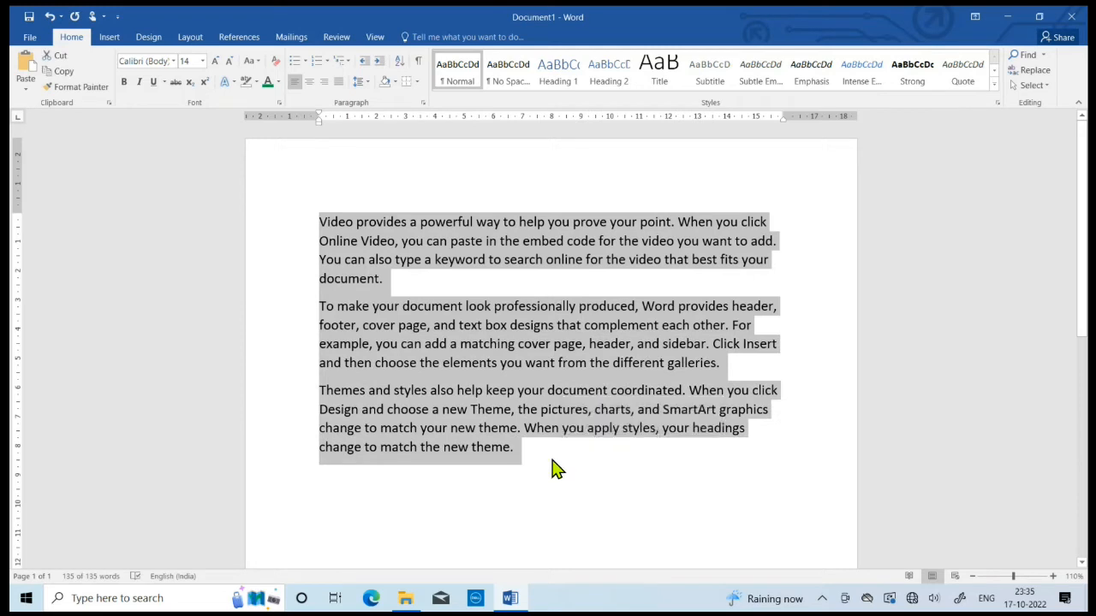
click(551, 462)
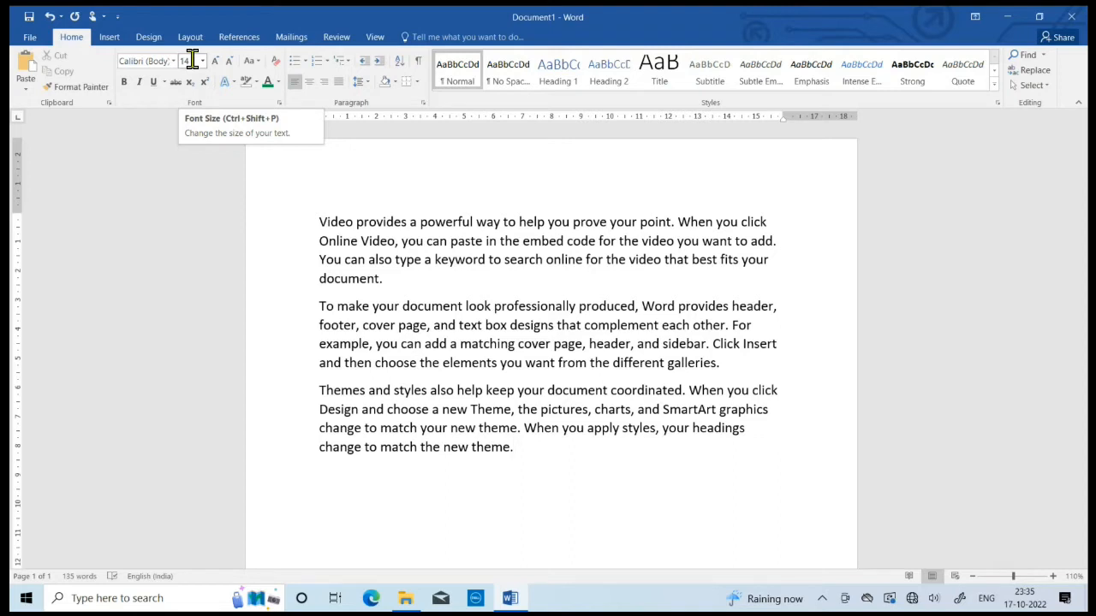
- Try the Cooper Black font on the whole first paragraph and settle on Arial Black for it
drag(317, 222, 410, 271)
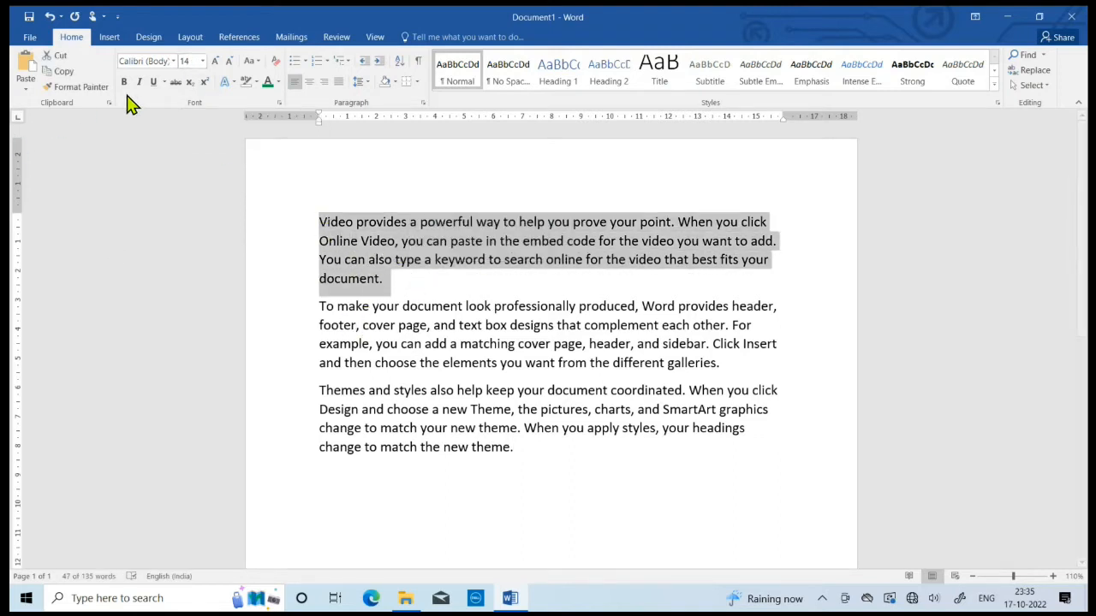
click(174, 61)
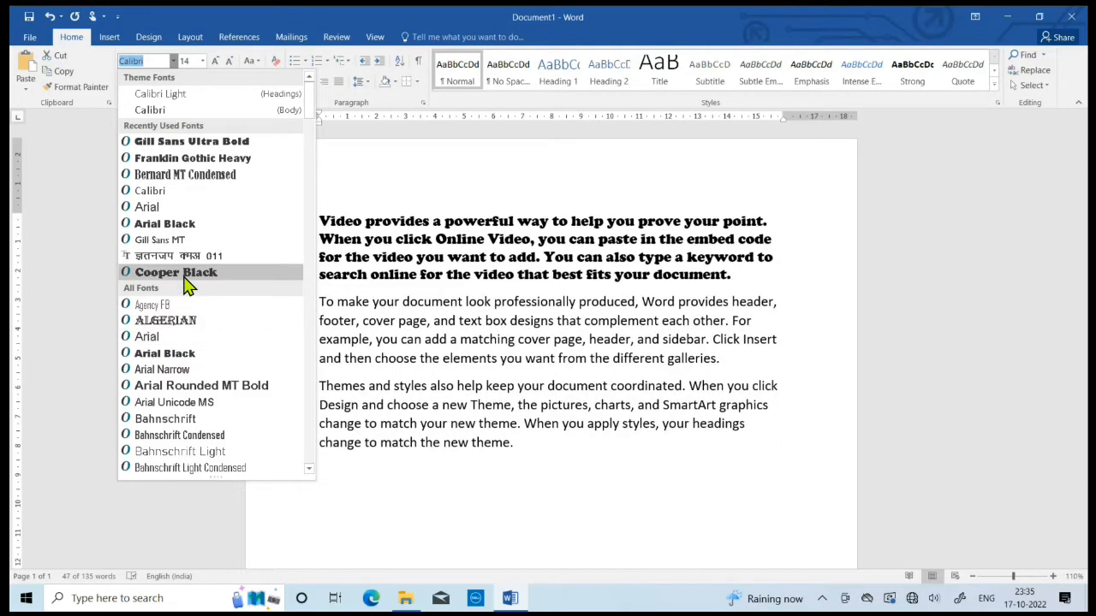
click(184, 274)
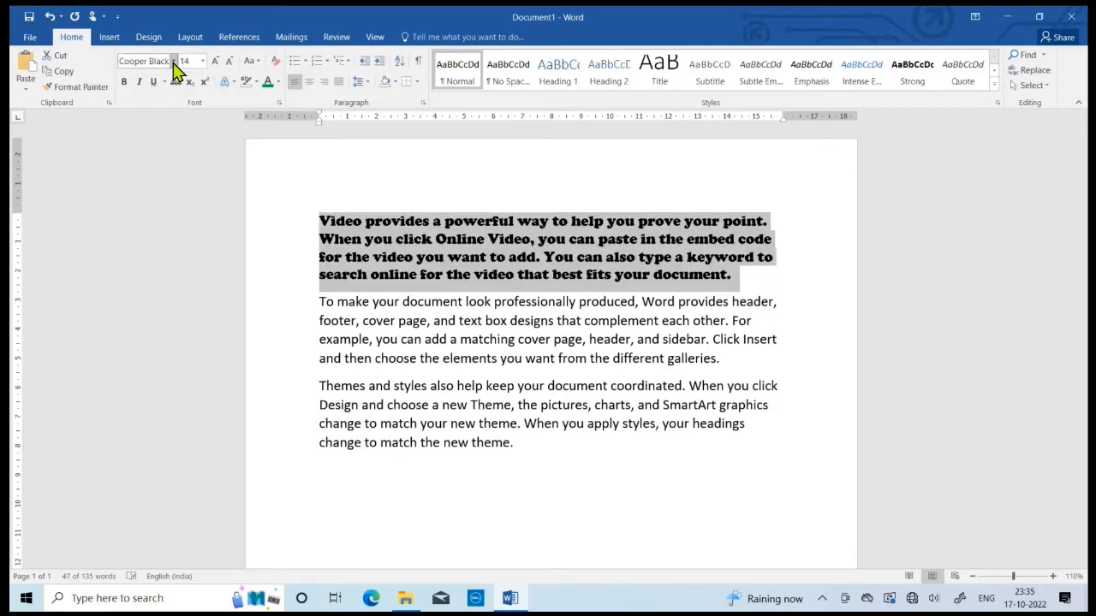
click(174, 61)
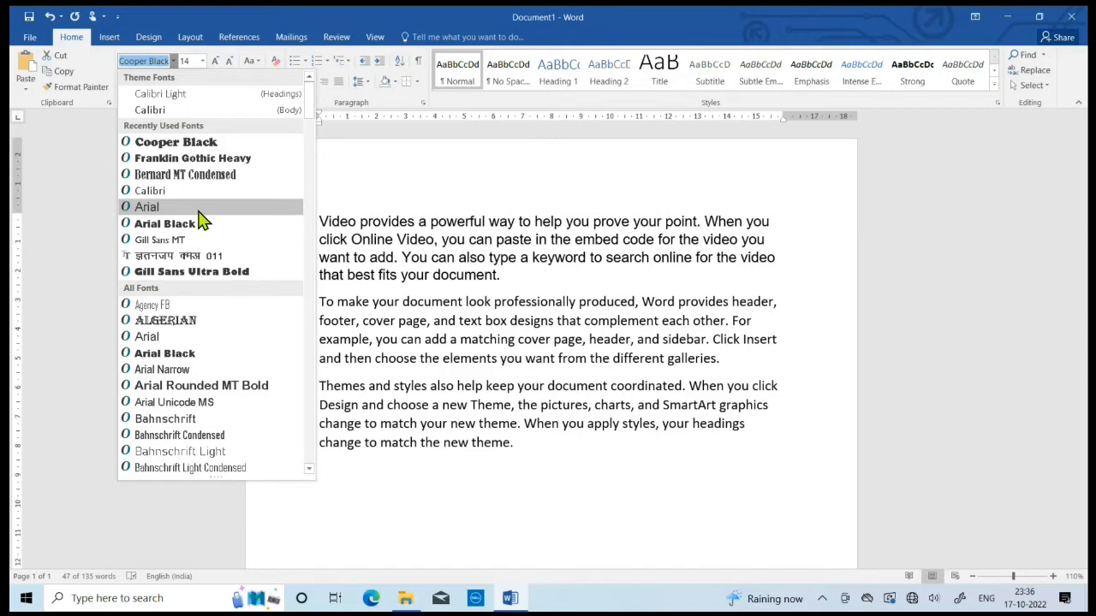
click(200, 224)
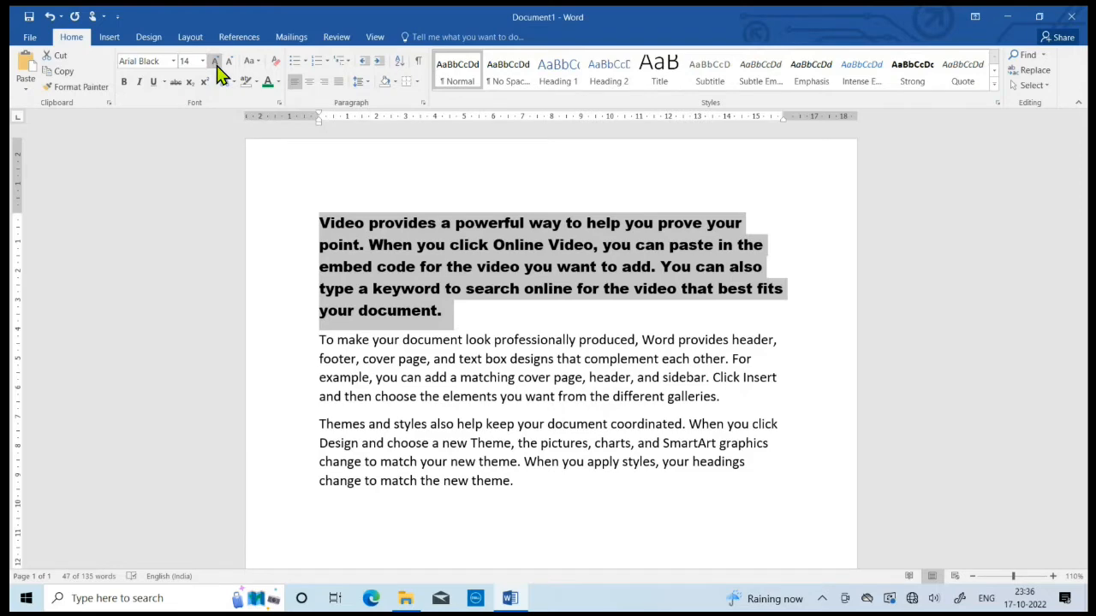
- Enlarge the first paragraph's text by three increments to size 20 and shrink it back to 14
click(215, 67)
click(215, 67)
click(216, 67)
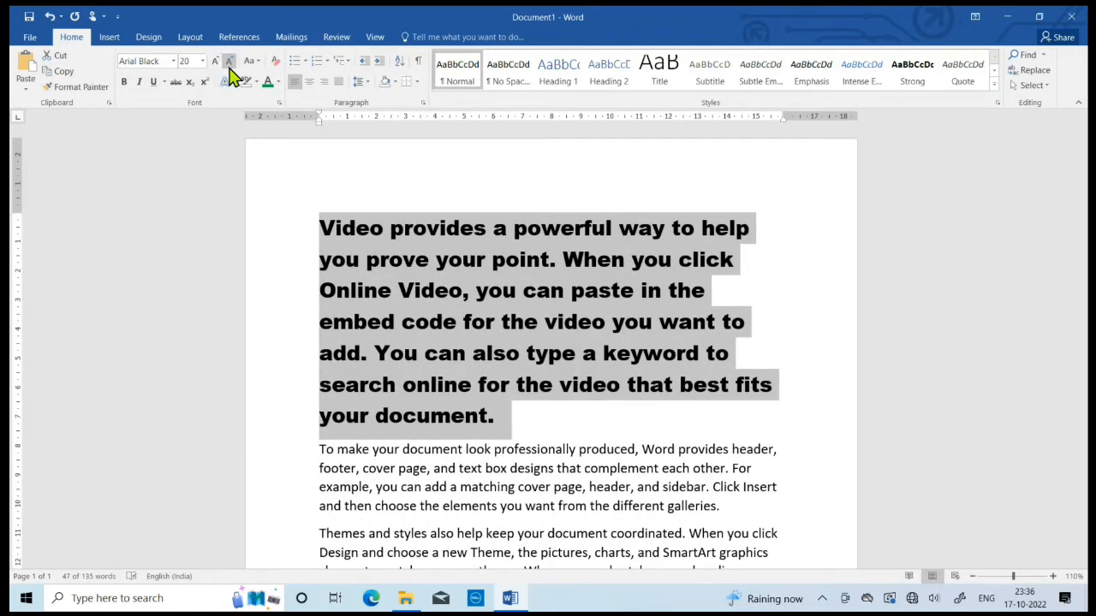
click(228, 64)
click(229, 63)
click(229, 64)
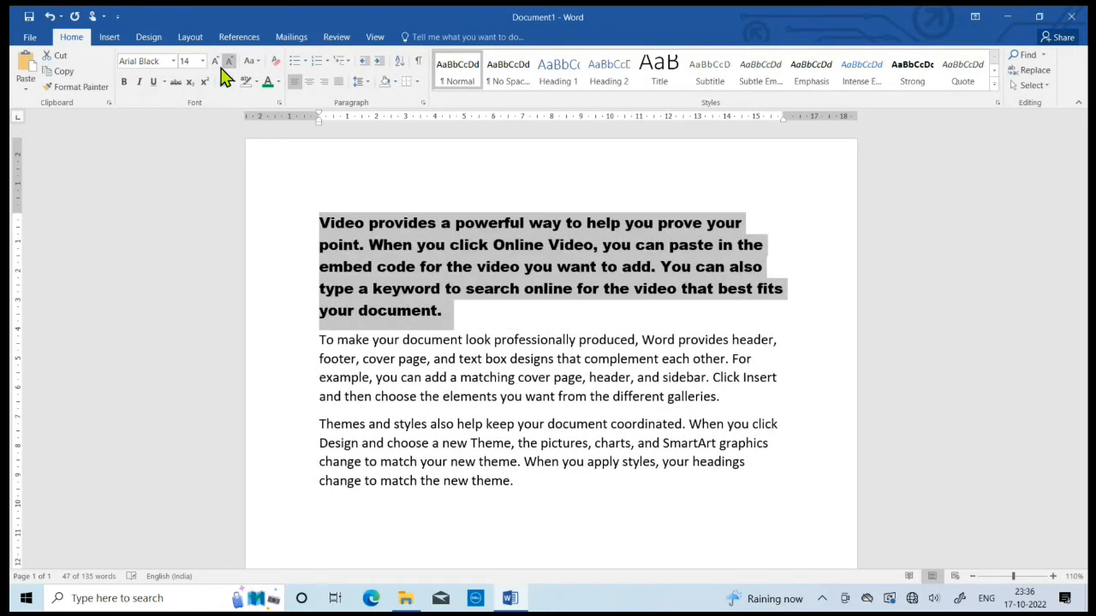
click(202, 62)
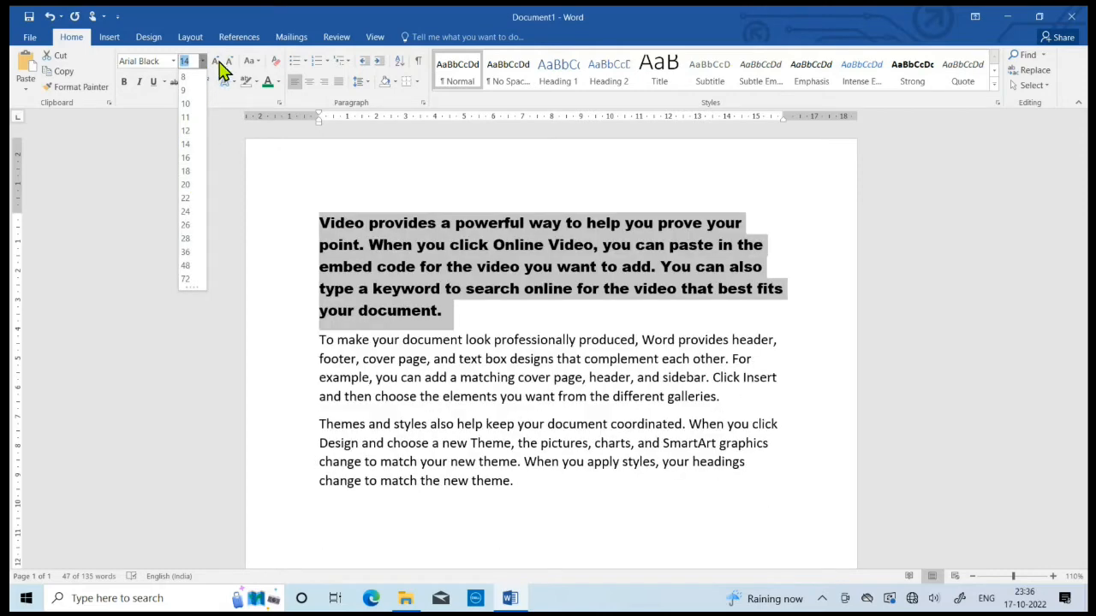
click(276, 181)
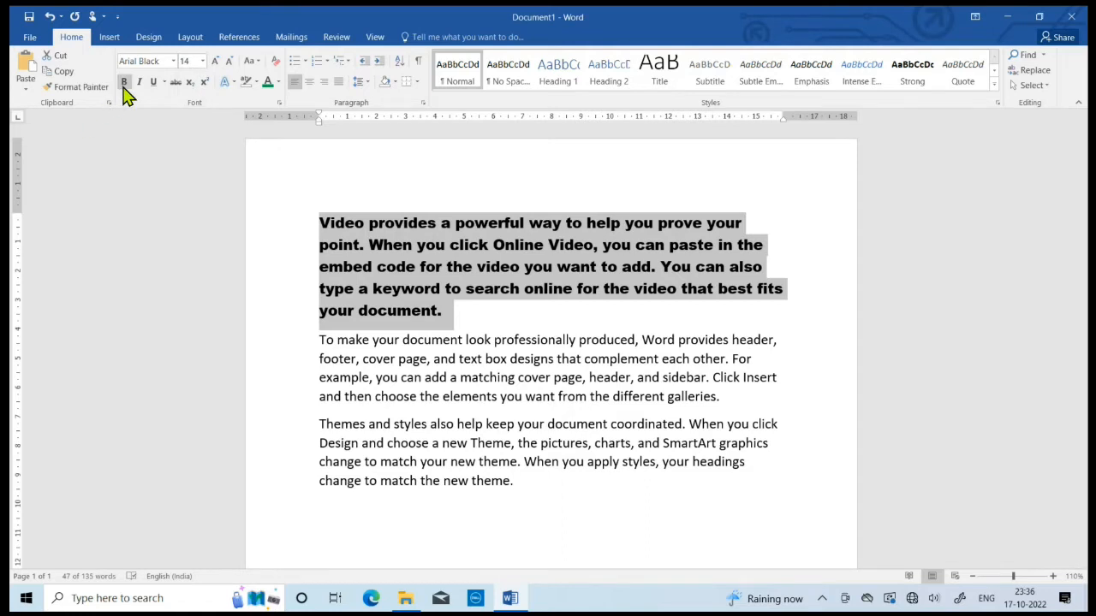
- Make the second paragraph bold and the third paragraph italic
drag(315, 338, 728, 395)
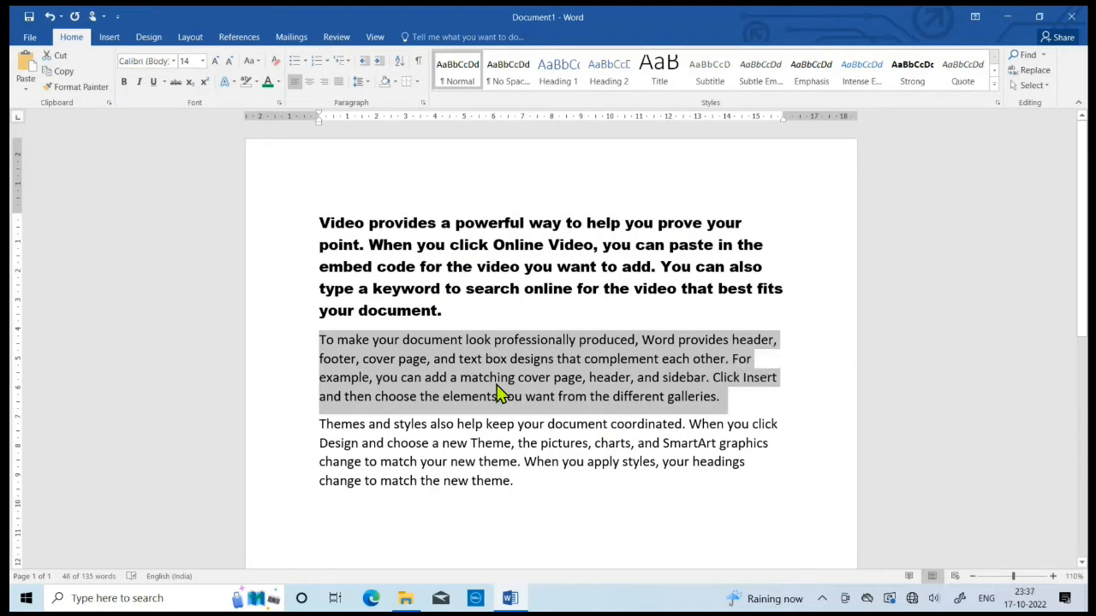
click(124, 83)
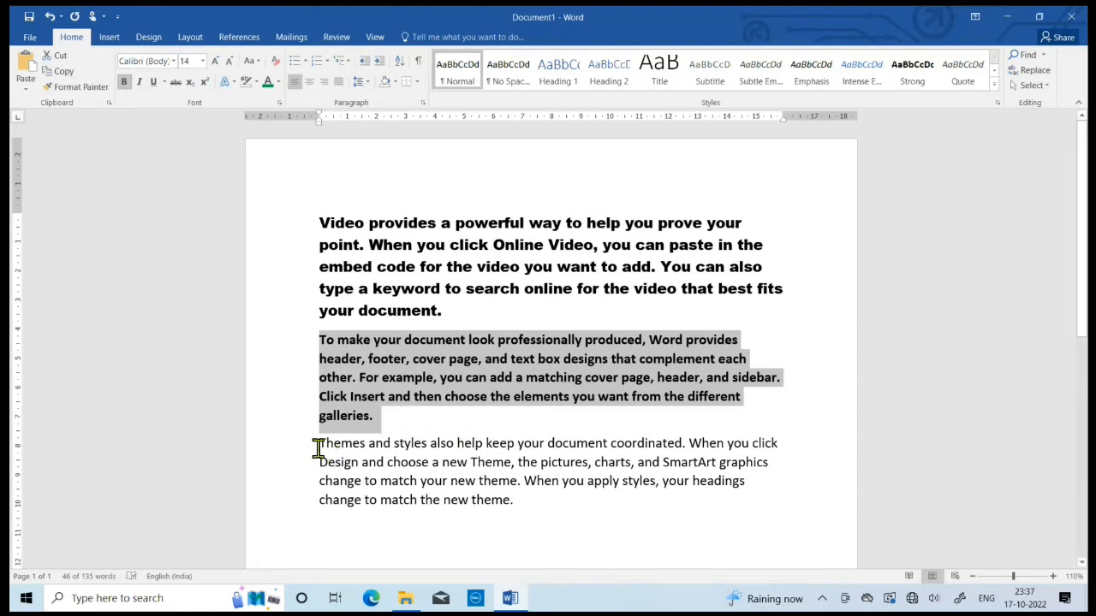
drag(319, 445, 540, 520)
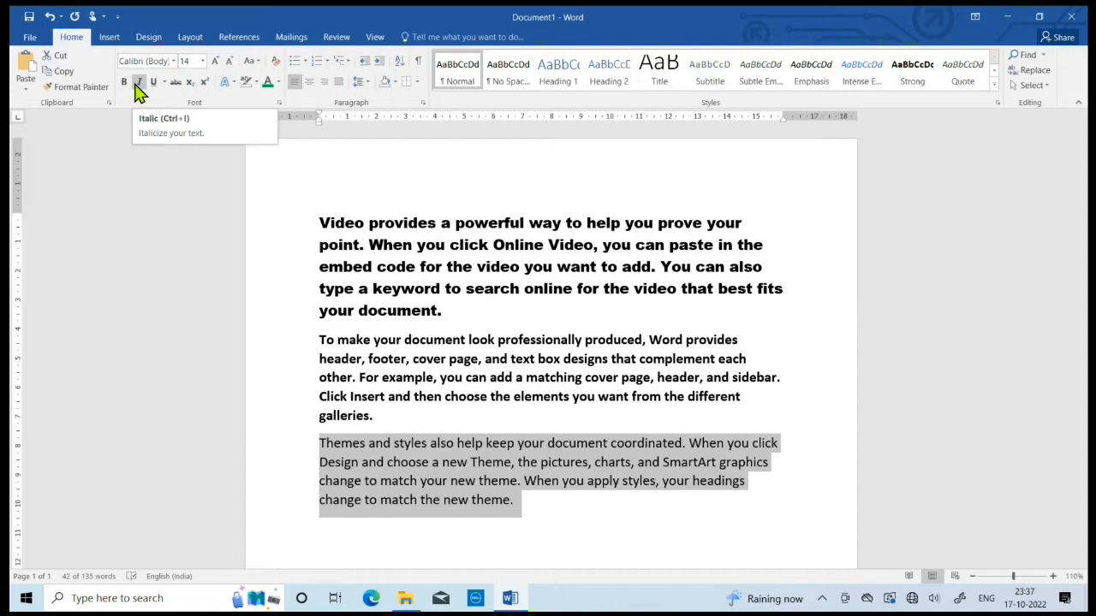
click(141, 85)
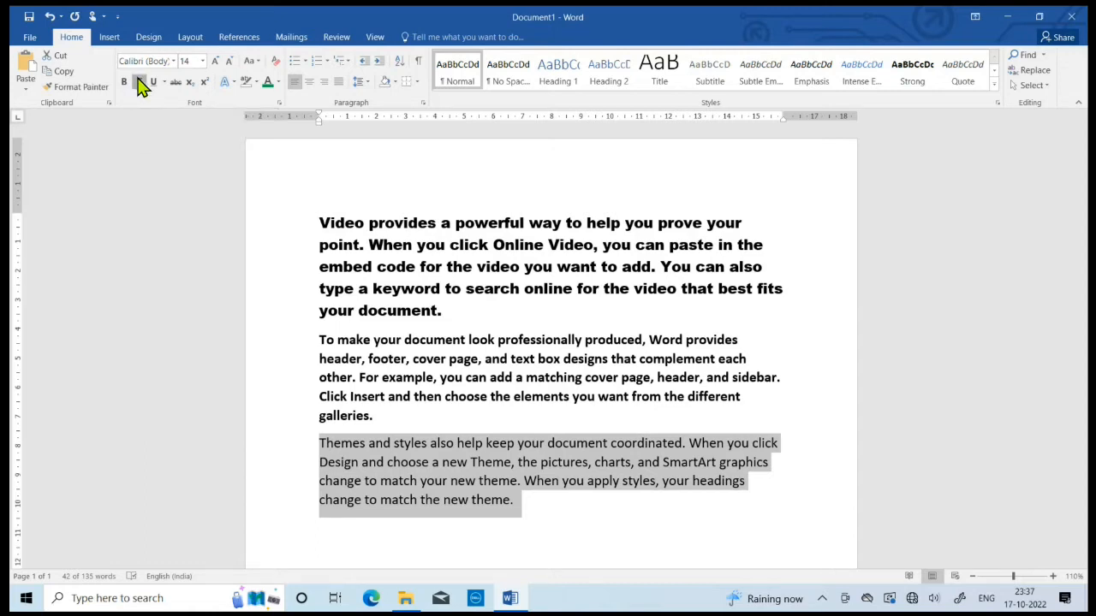
click(524, 505)
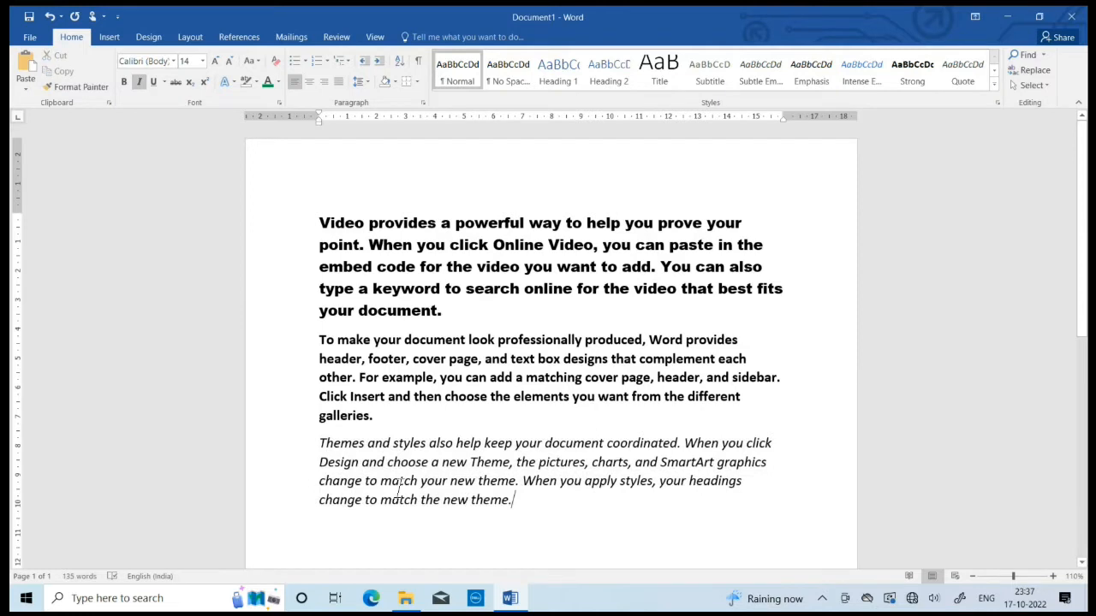
drag(323, 444, 513, 503)
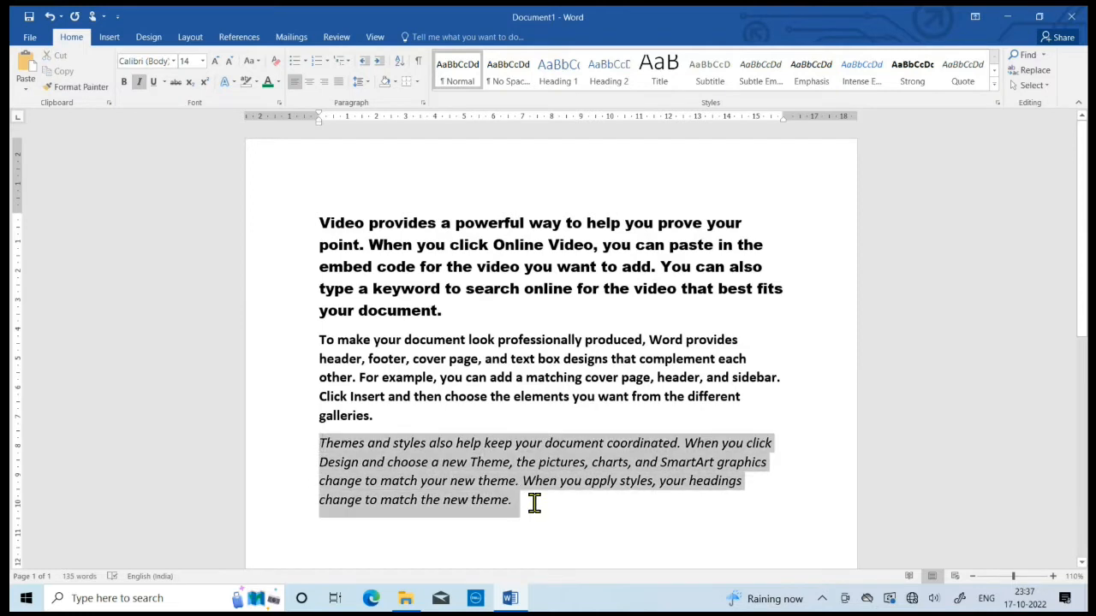
click(529, 519)
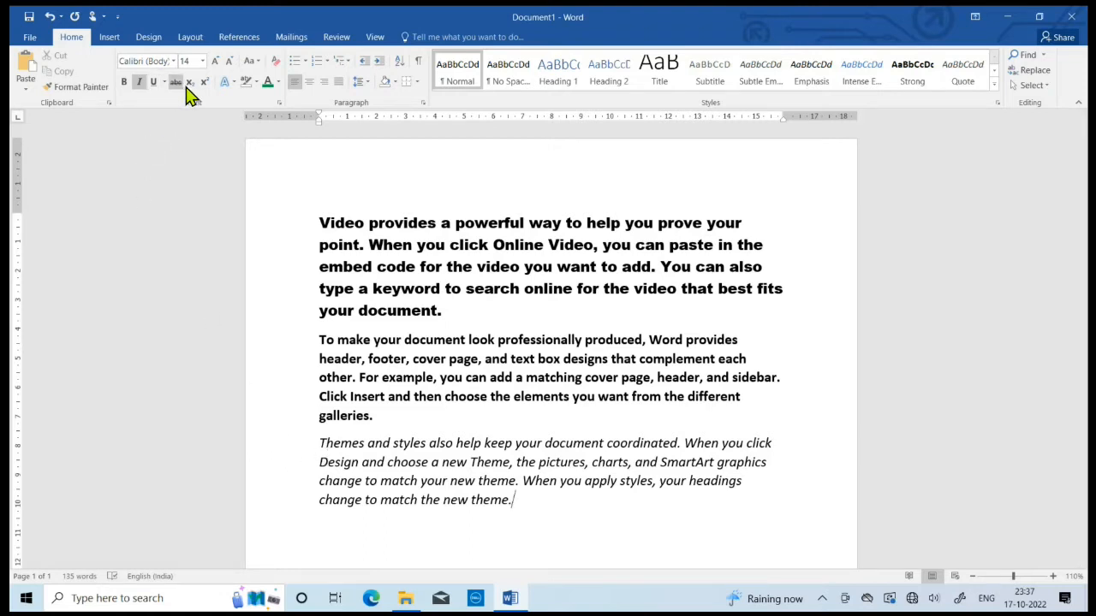
- Apply strikethrough to the whole third paragraph
drag(320, 442, 538, 502)
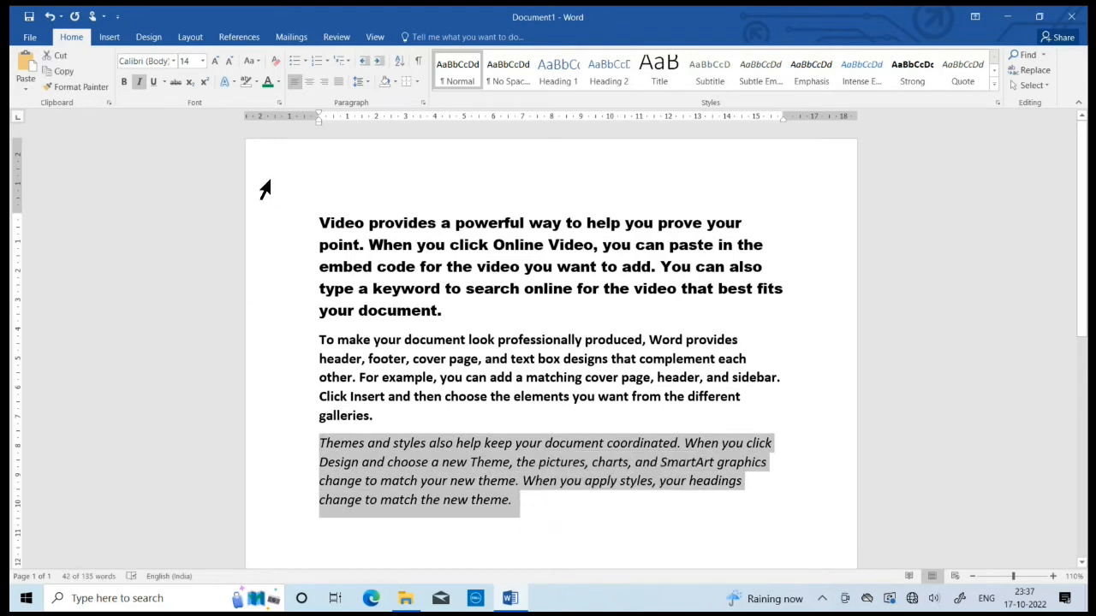
click(175, 83)
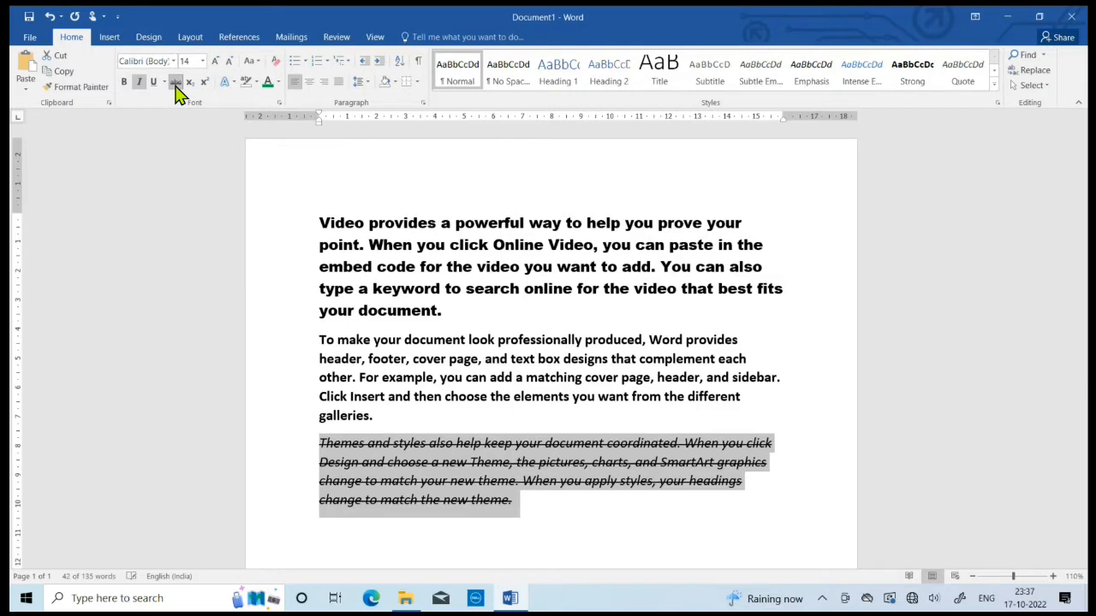
click(585, 533)
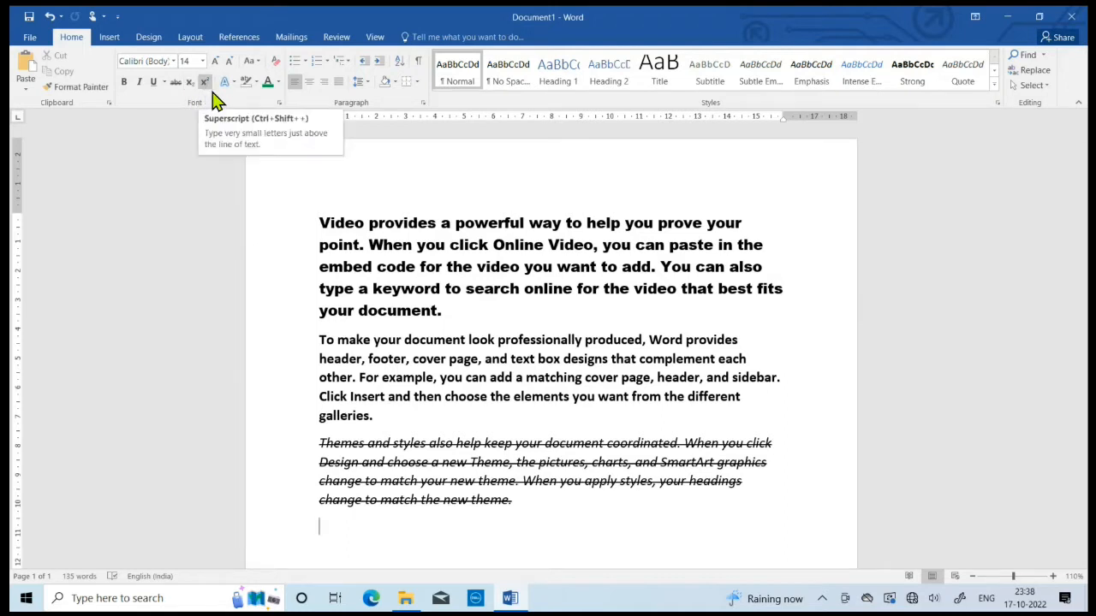
- Add the lines "(a+b)= a2+b2+2ab" and "H2SO4" in plain text below the third paragraph and enlarge both to size 22
click(537, 517)
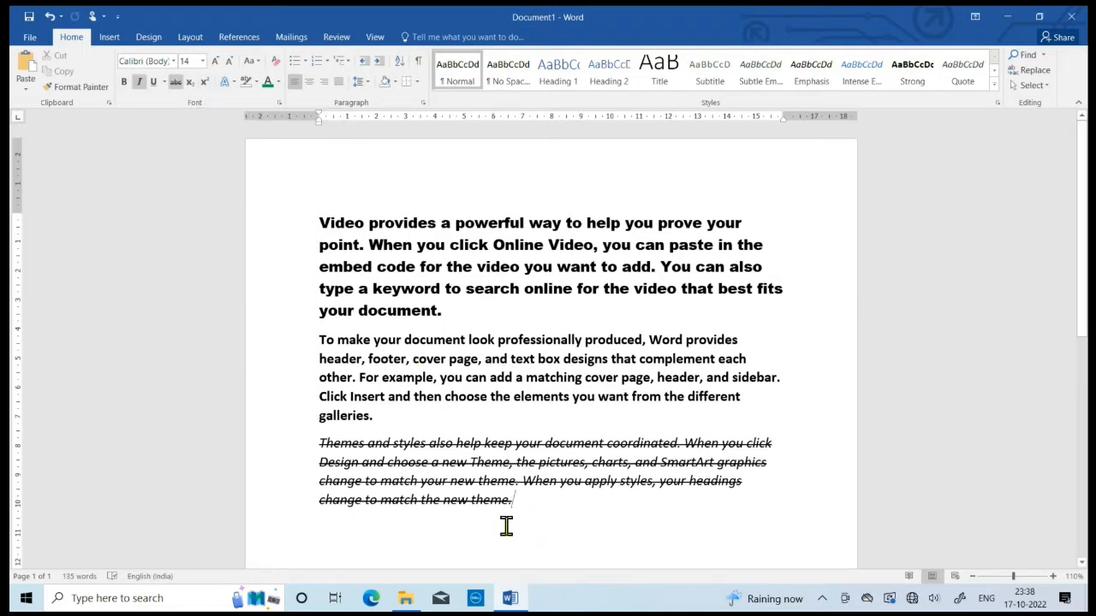
key(Return)
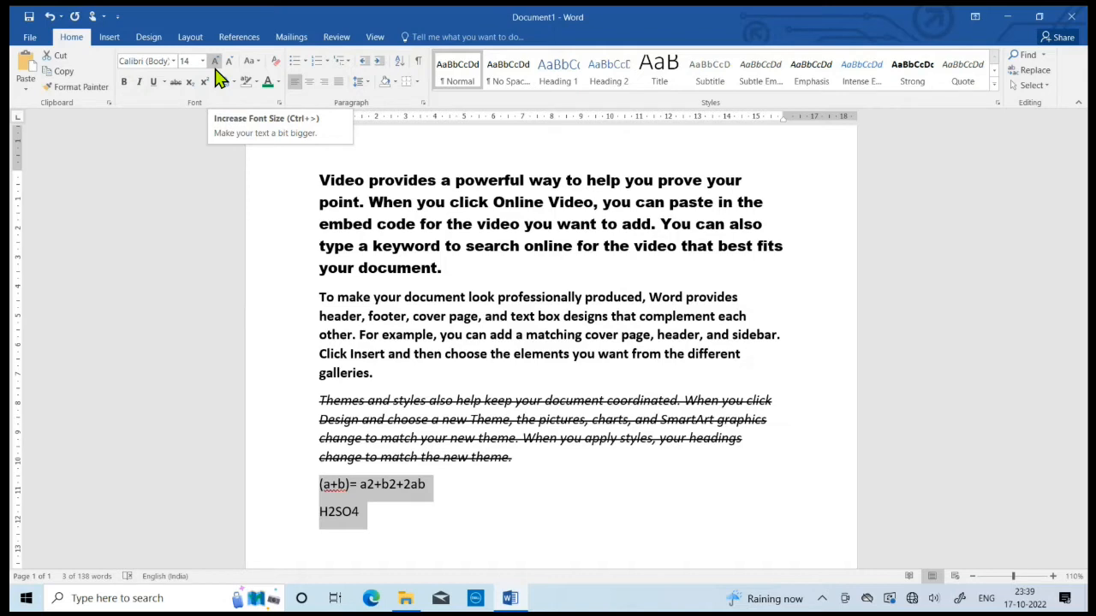
click(216, 70)
click(215, 70)
click(216, 71)
click(216, 71)
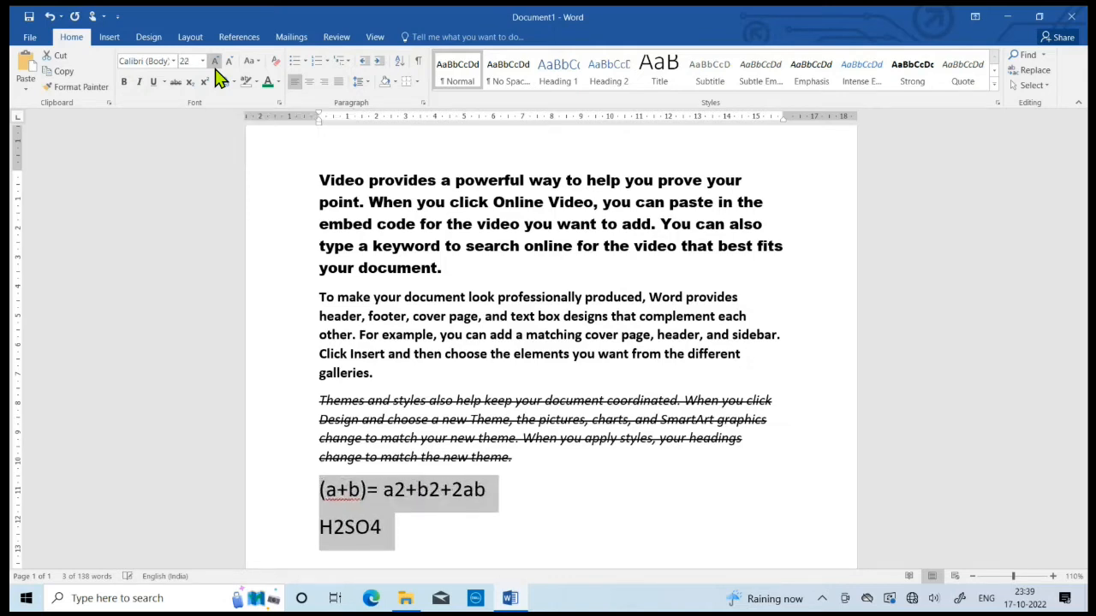
click(533, 539)
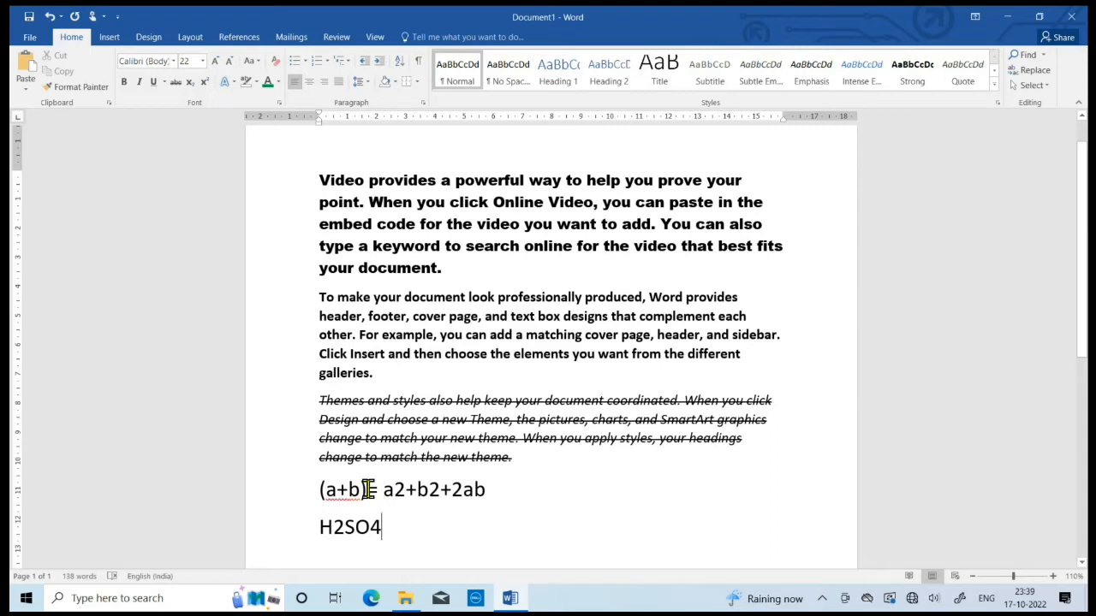
- Insert a 2 after "(a+b)" in the formula line and make it and the 2 following the first a superscript
click(371, 489)
text(2)
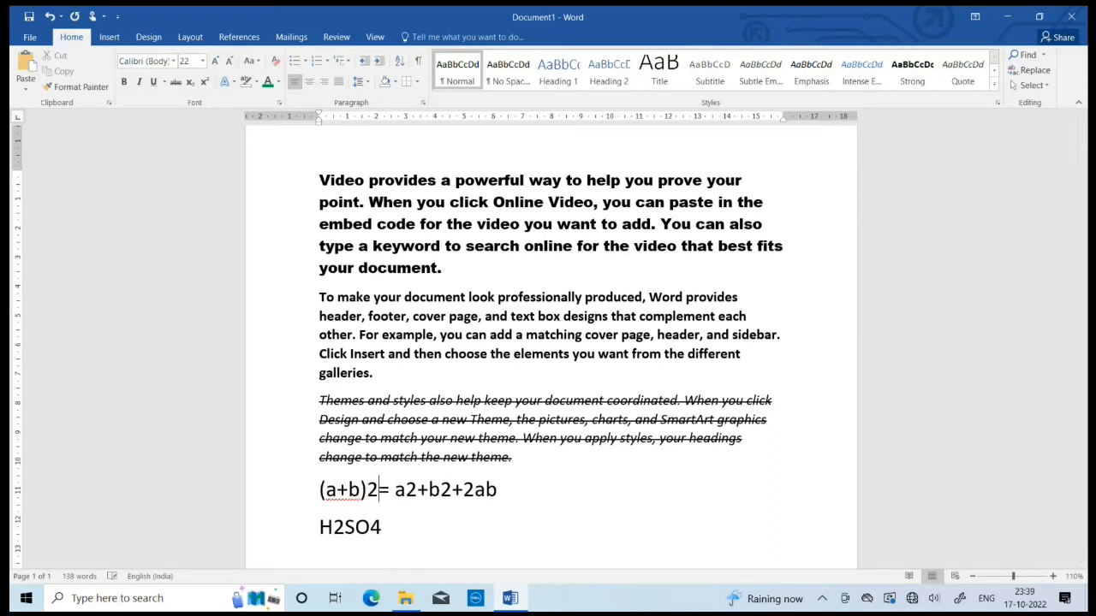
double_click(379, 502)
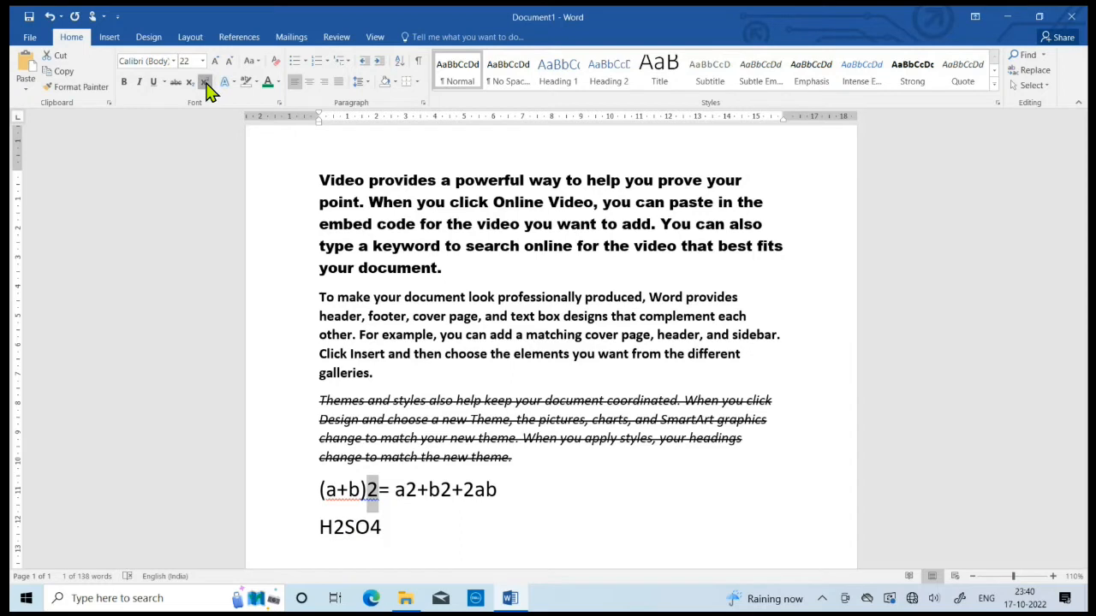
click(205, 83)
double_click(409, 495)
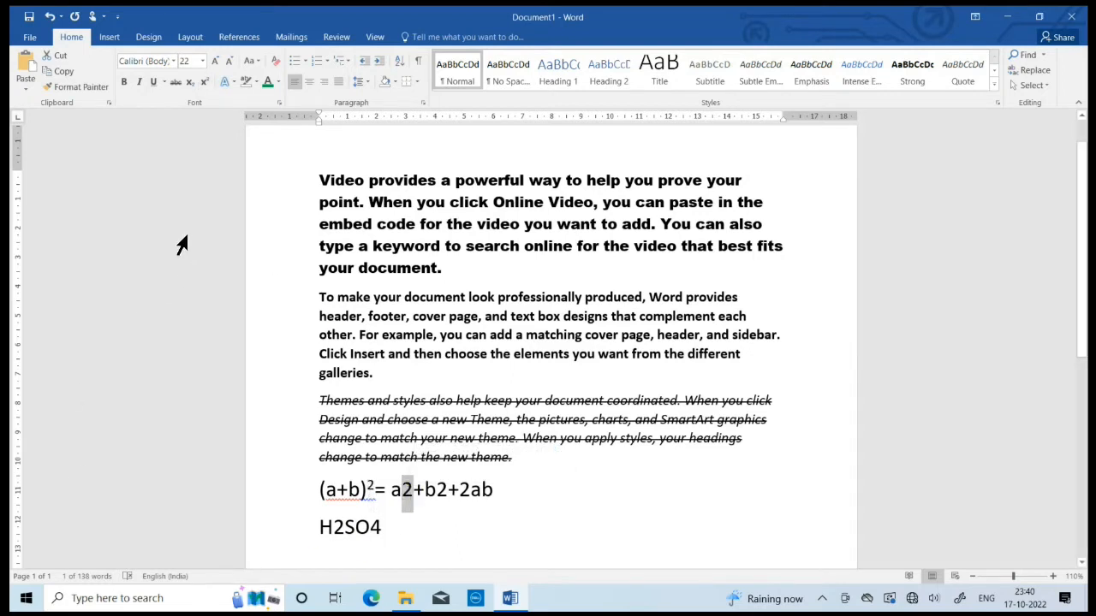
click(206, 83)
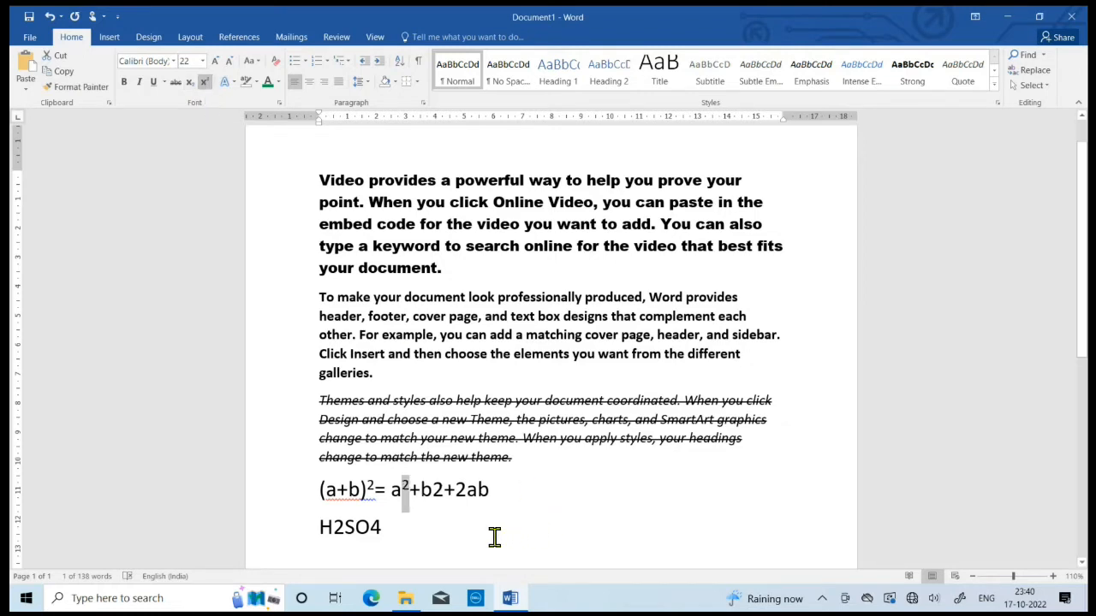
click(408, 515)
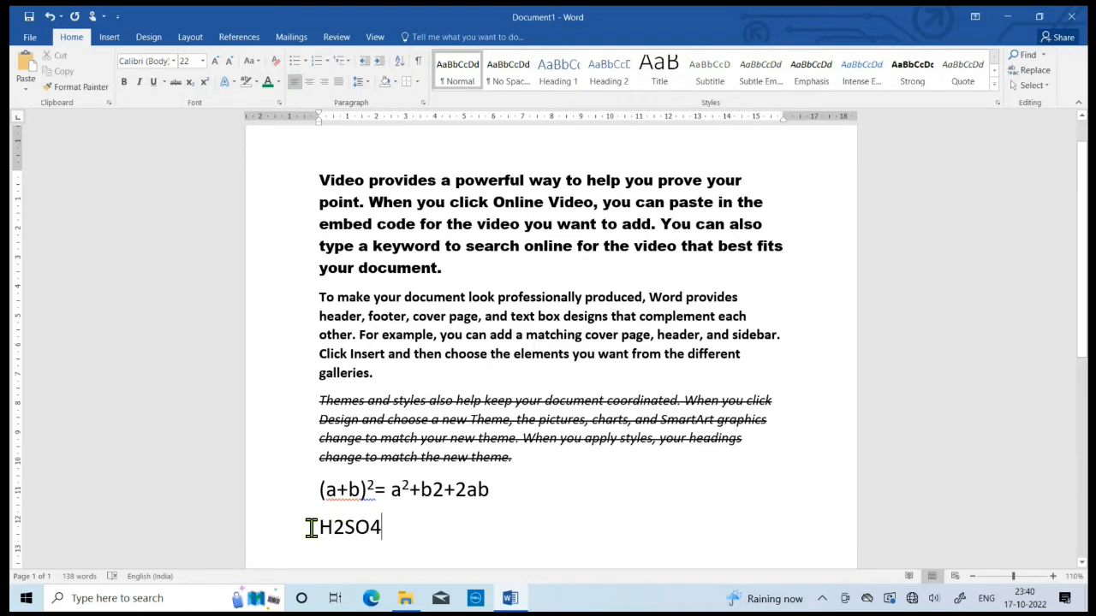
- Make the 2 and the 4 in H2SO4 subscript
drag(305, 529, 361, 536)
click(430, 527)
drag(334, 530, 345, 532)
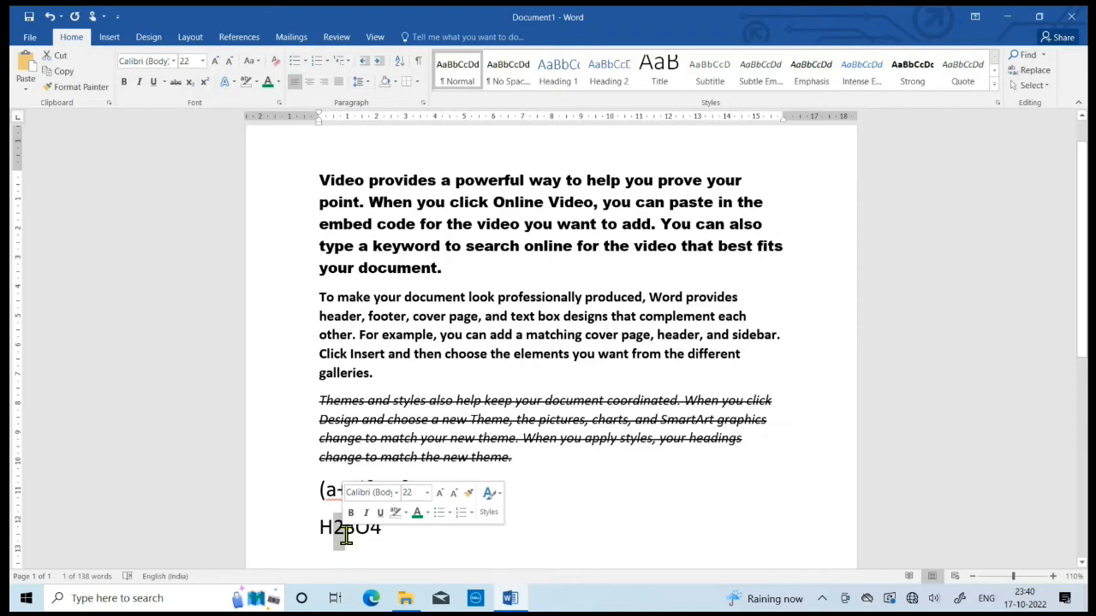
click(191, 89)
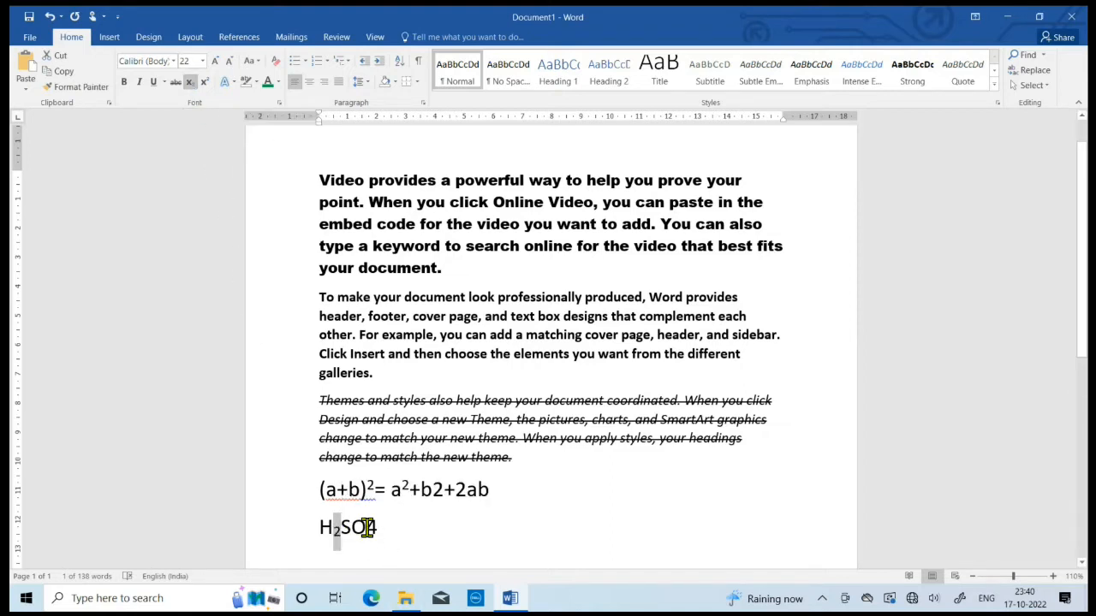
drag(366, 528, 378, 529)
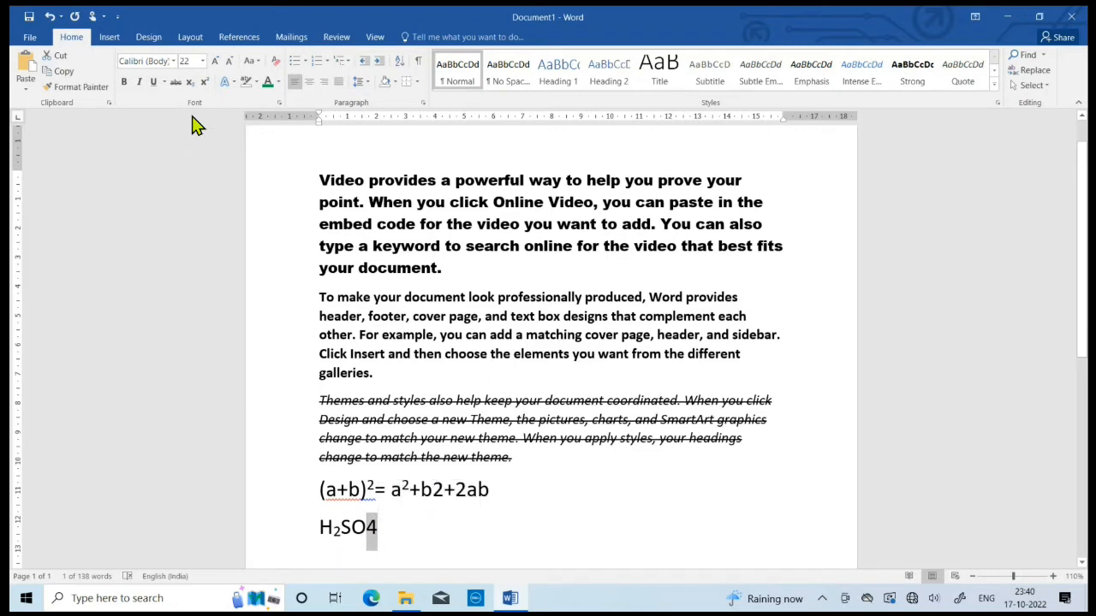
click(191, 83)
click(424, 543)
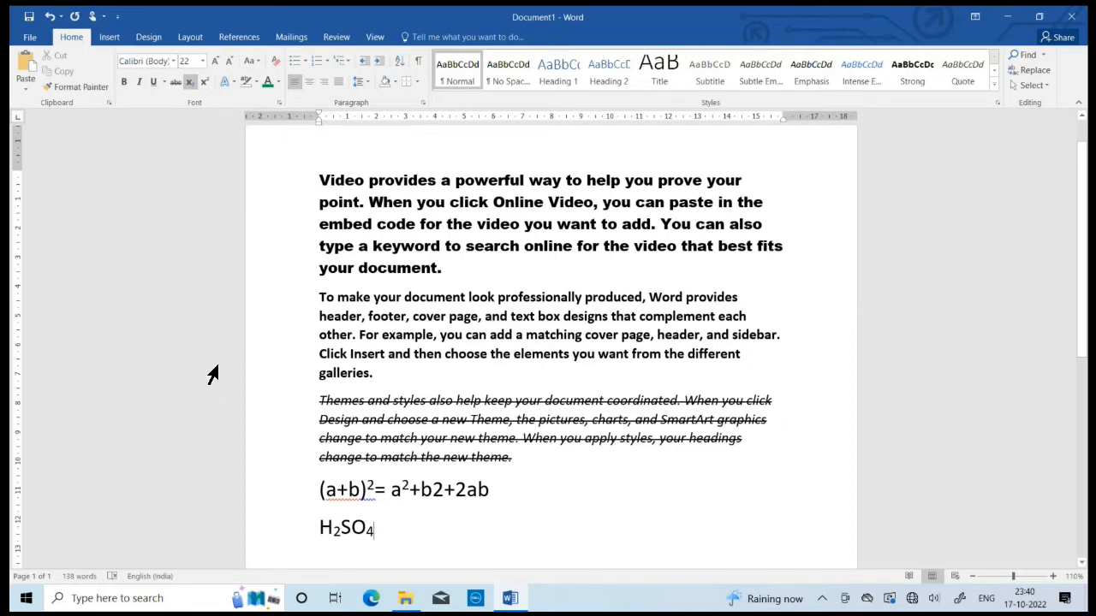
click(236, 88)
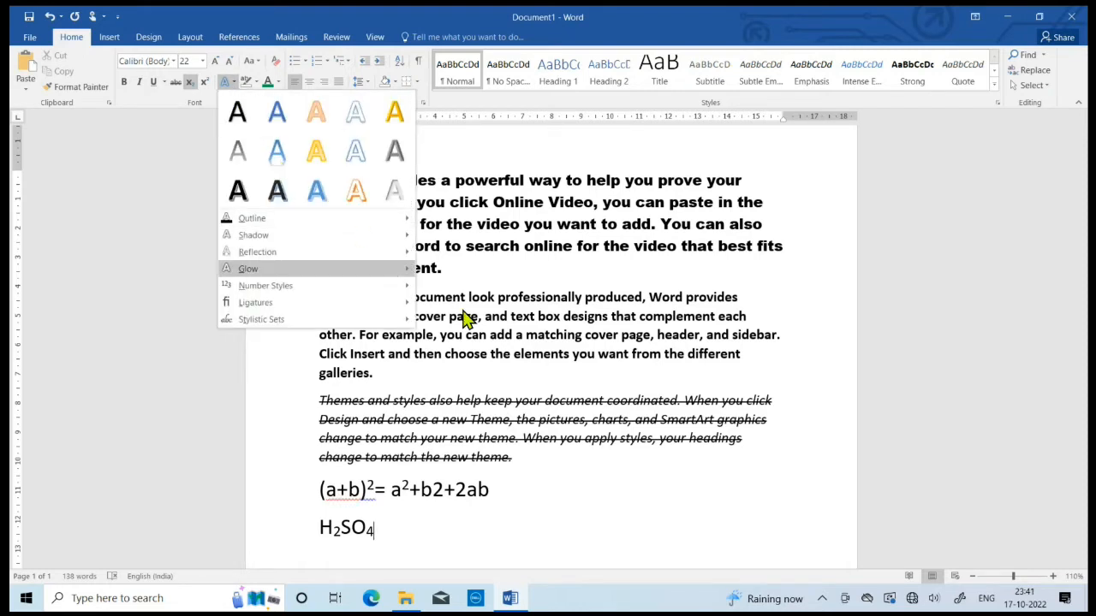
click(501, 544)
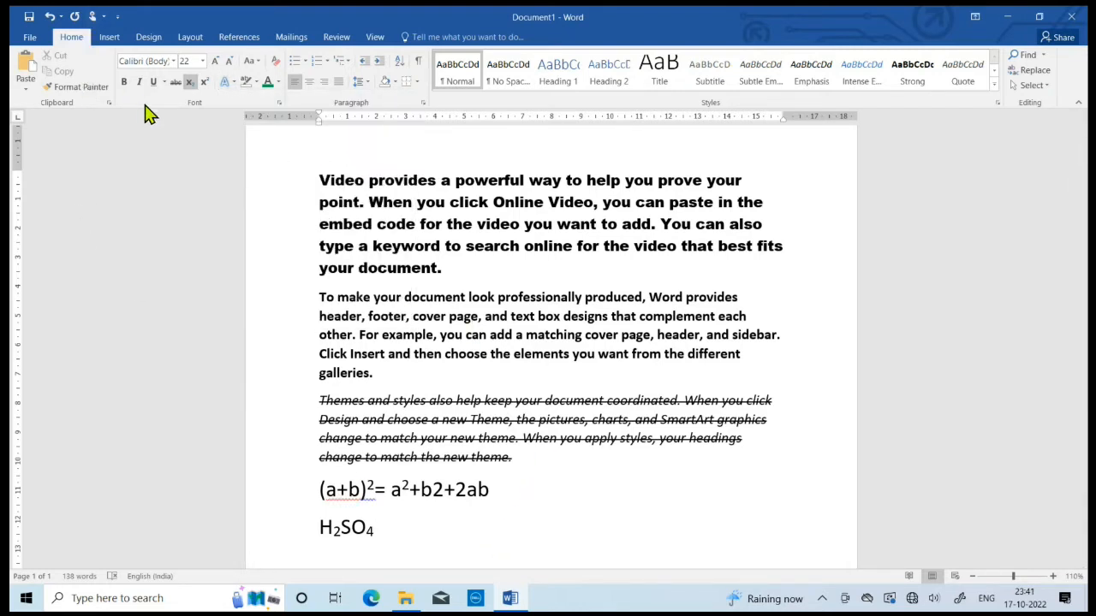
click(258, 64)
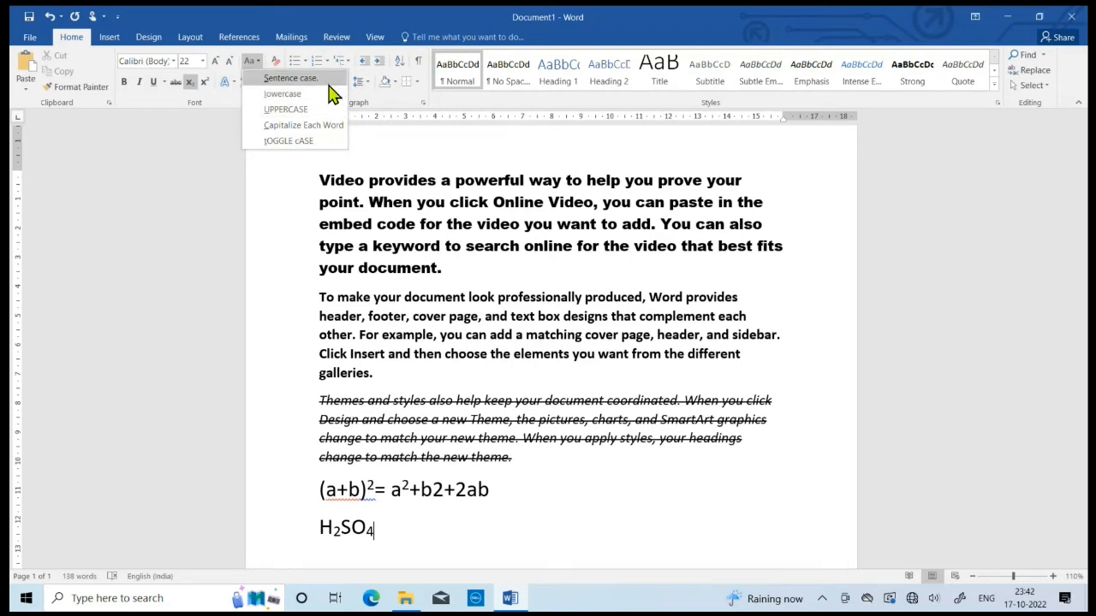
click(352, 203)
drag(319, 182, 452, 281)
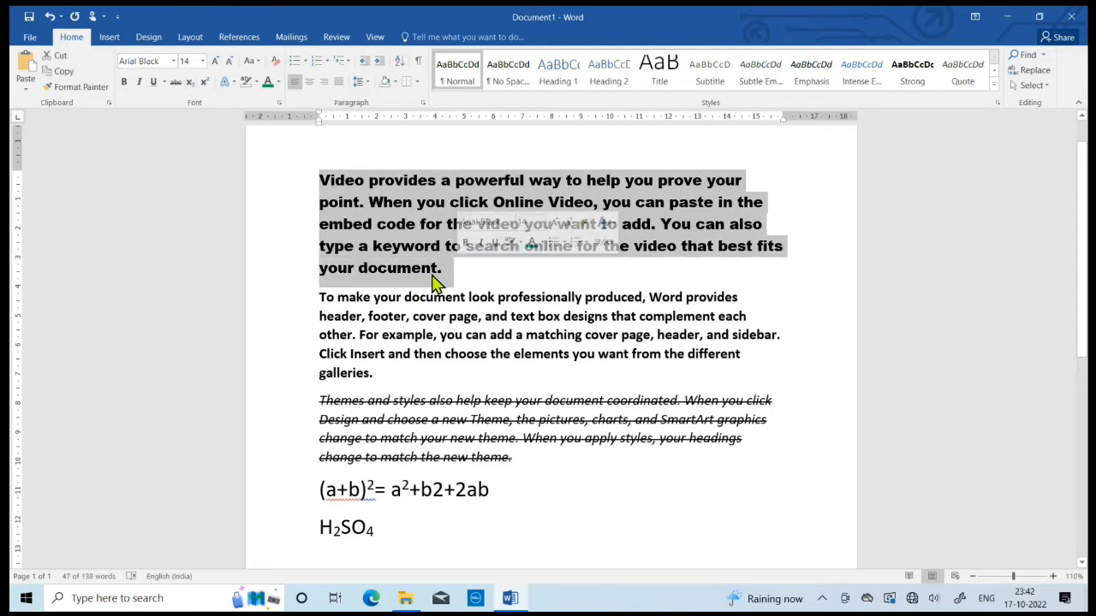
click(439, 280)
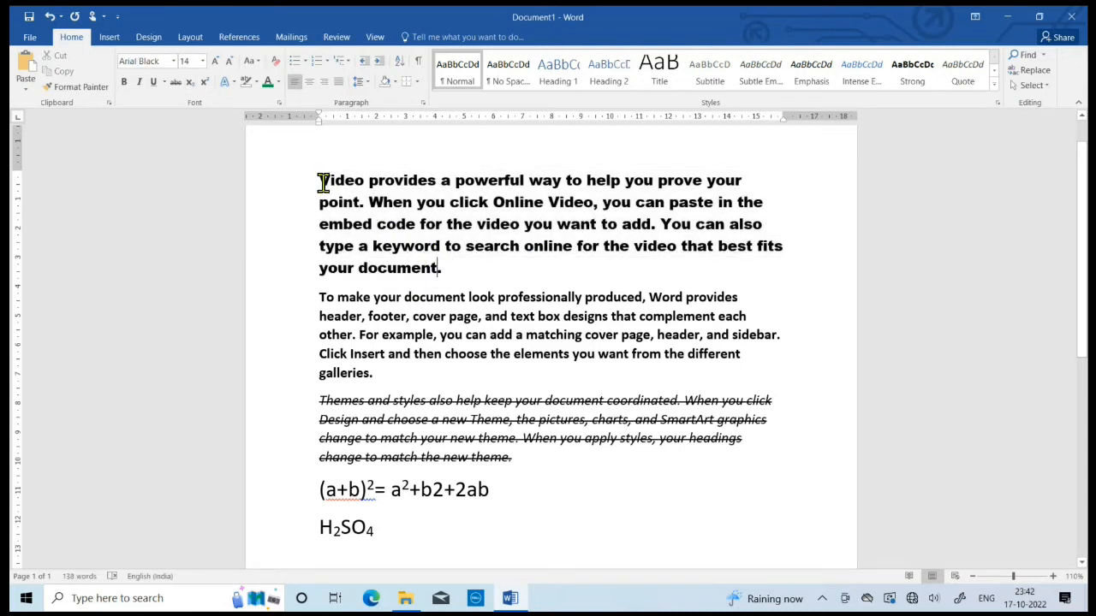
drag(329, 183, 320, 180)
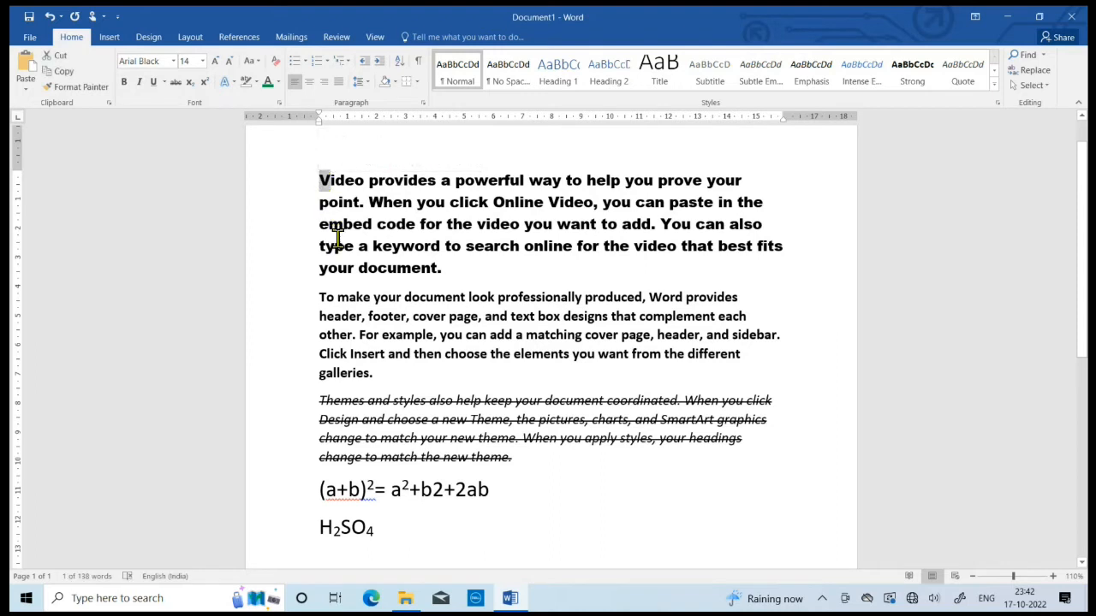
click(448, 271)
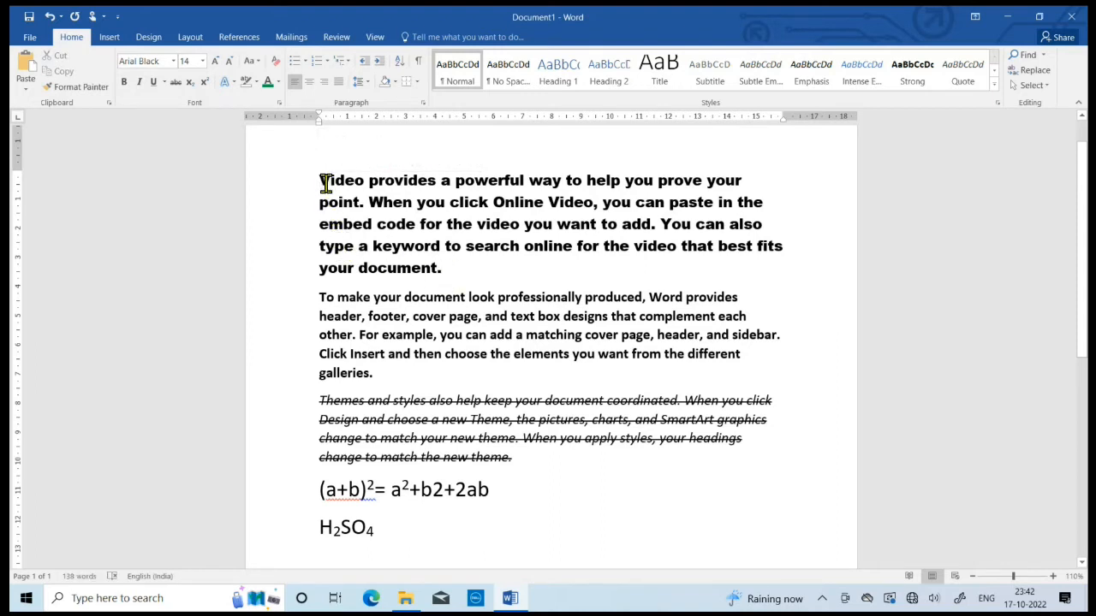
- Try lowercase and uppercase on the whole first paragraph and settle on capitalizing each word
drag(317, 181, 447, 268)
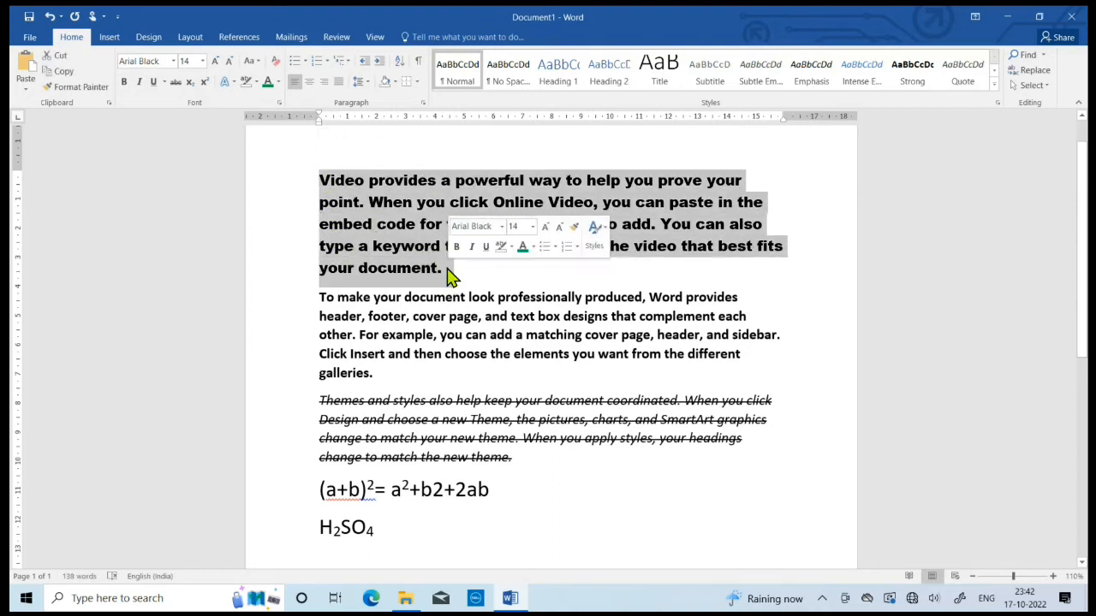
click(256, 60)
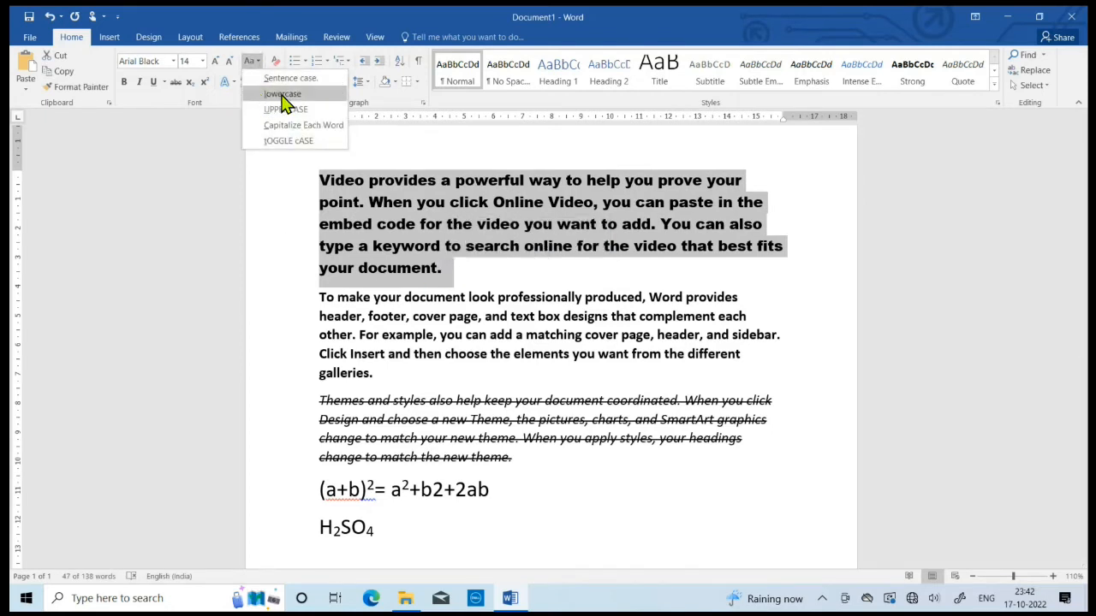
click(283, 95)
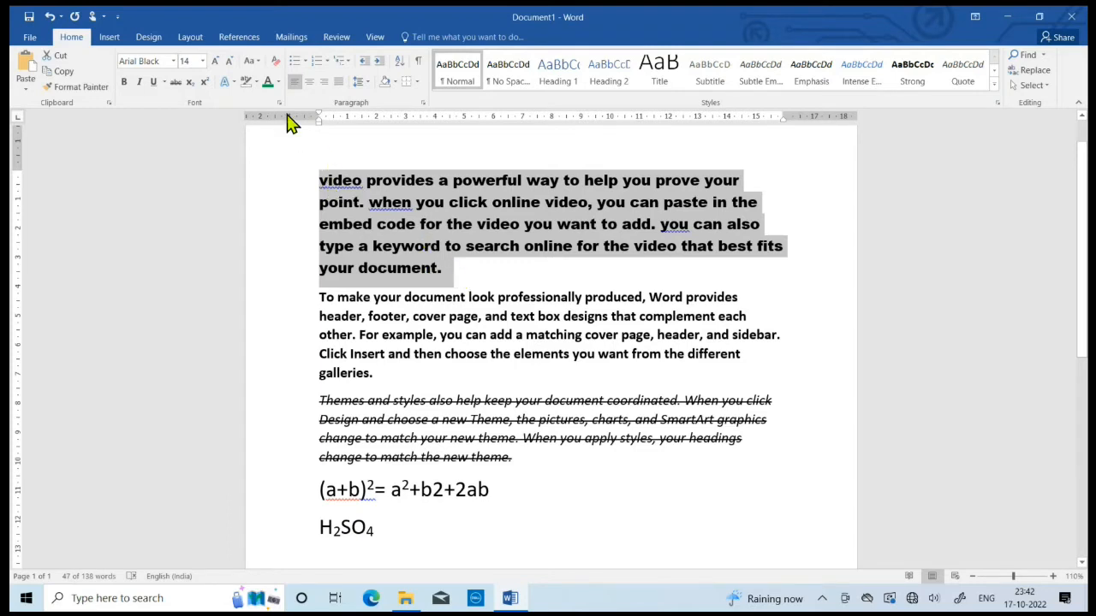
click(256, 62)
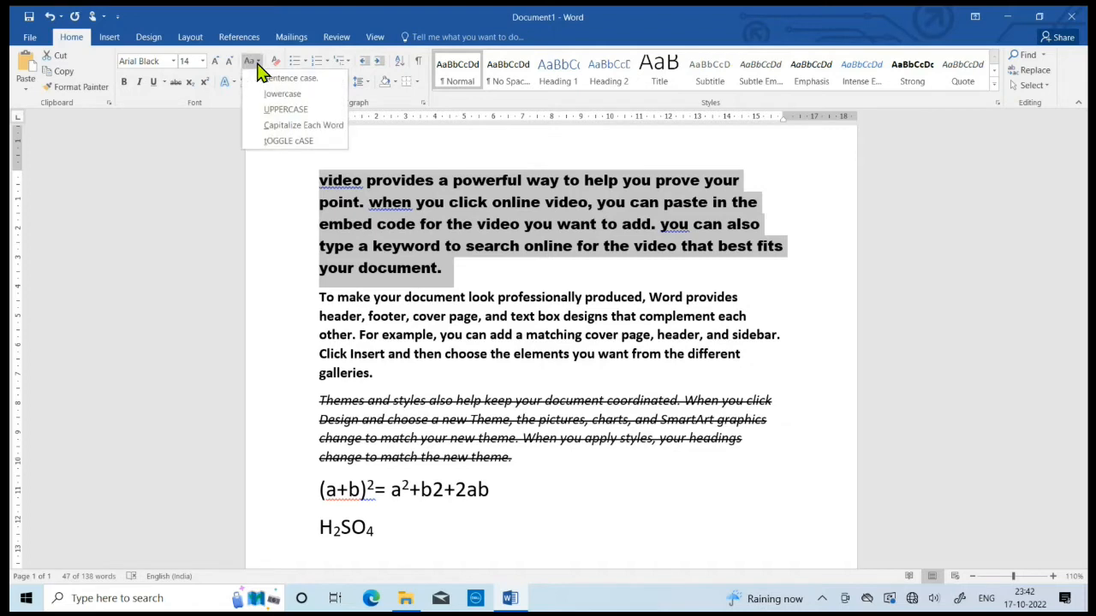
click(292, 109)
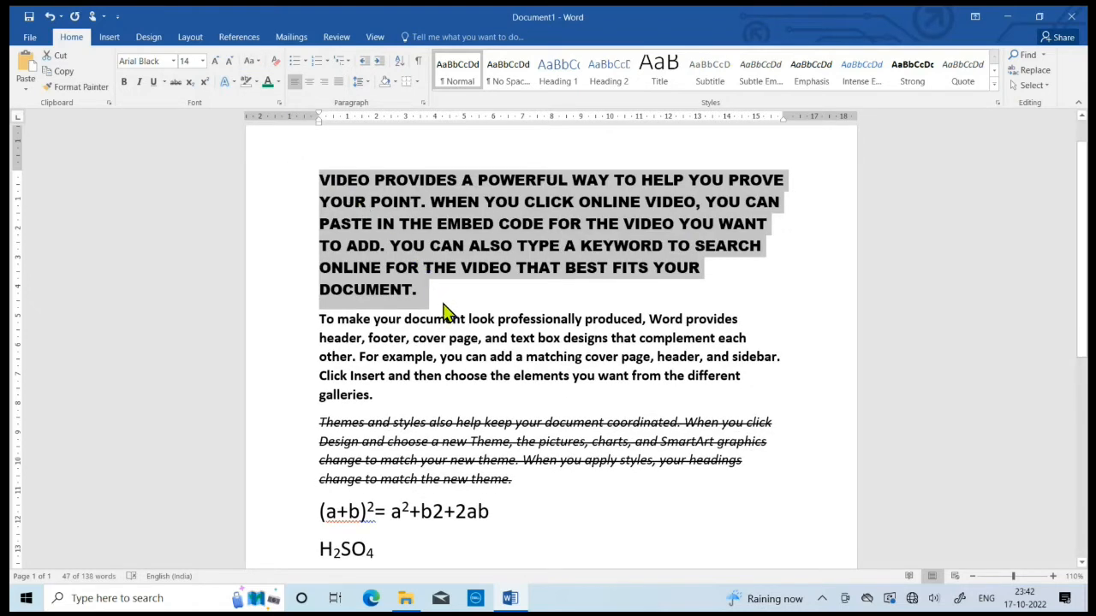
click(253, 62)
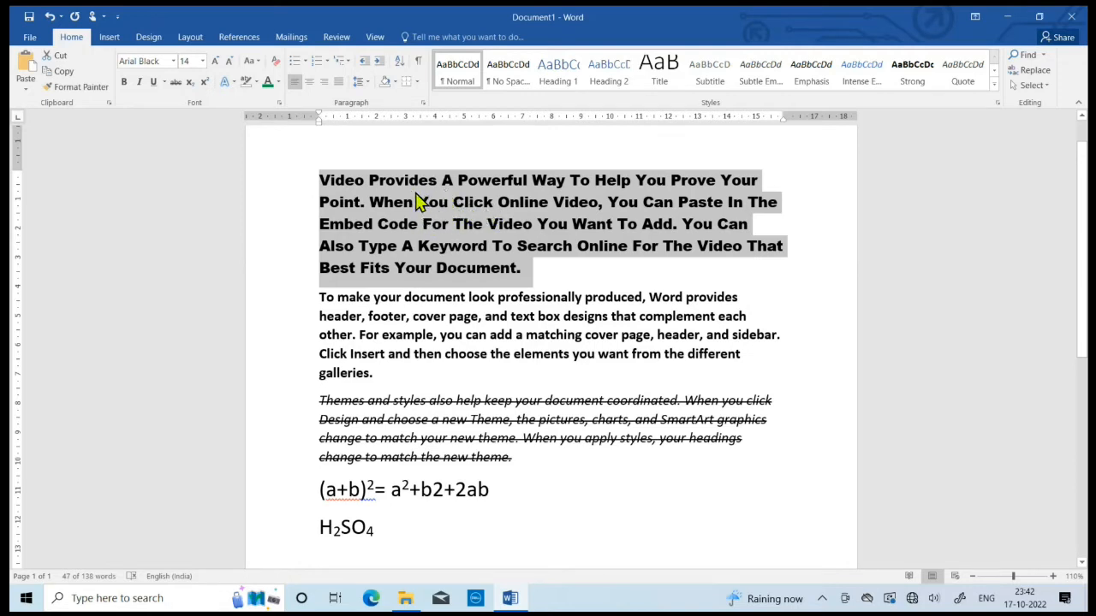
click(257, 62)
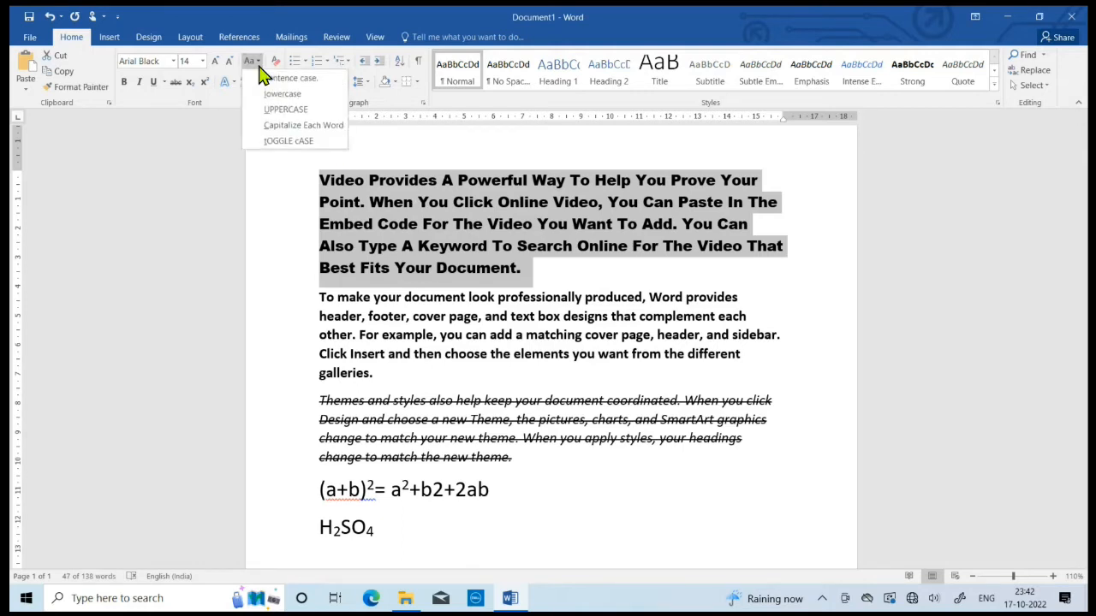
click(388, 163)
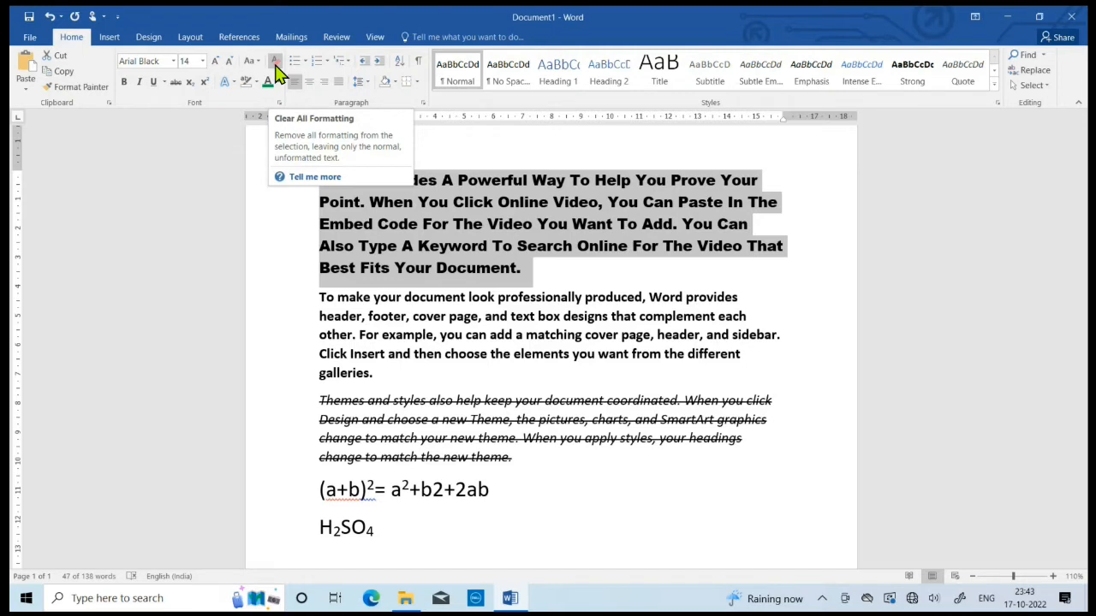
click(382, 284)
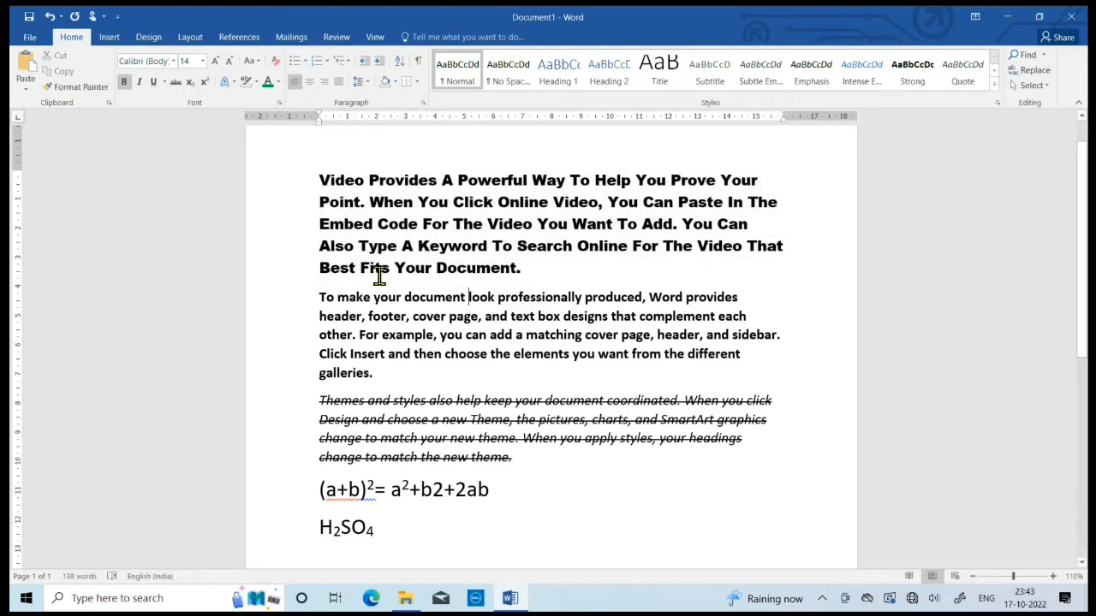
drag(323, 182, 659, 530)
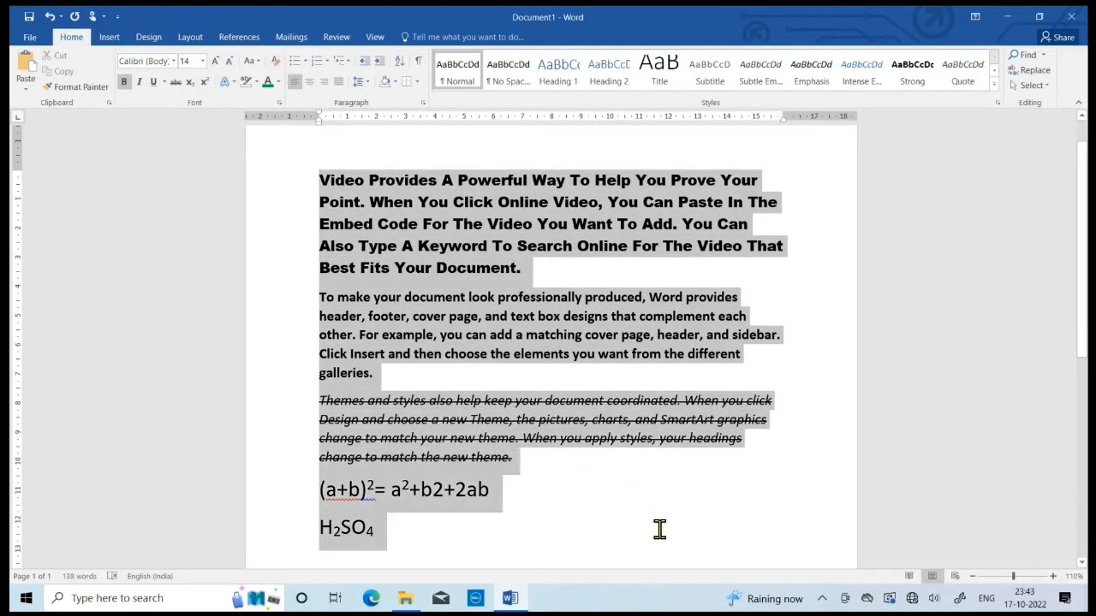
click(589, 496)
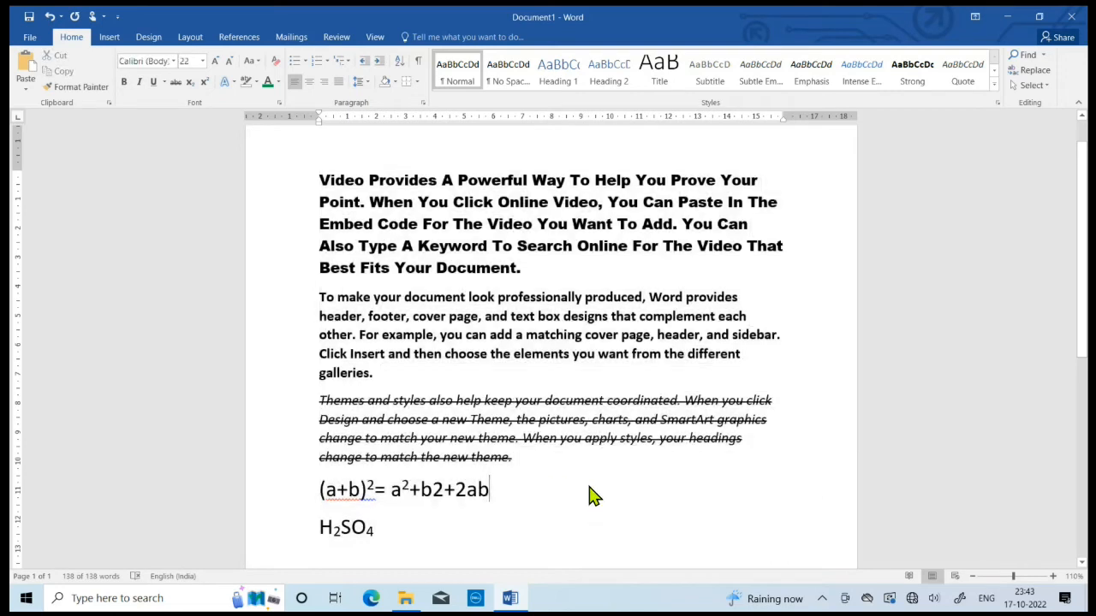
- Colour the word "professionally" in the second paragraph green
drag(497, 298, 582, 301)
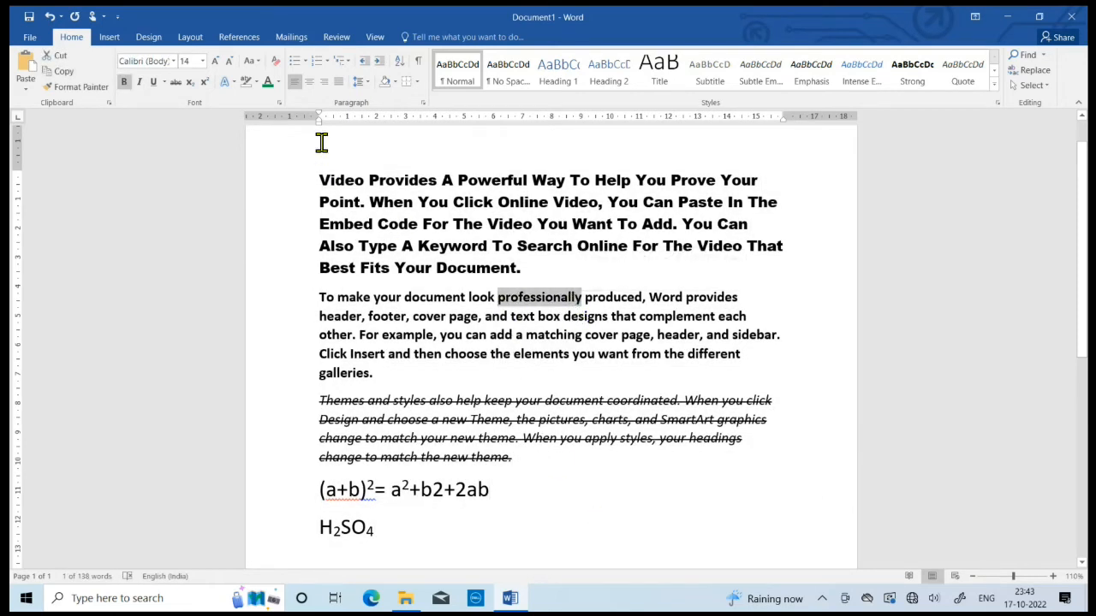
click(267, 84)
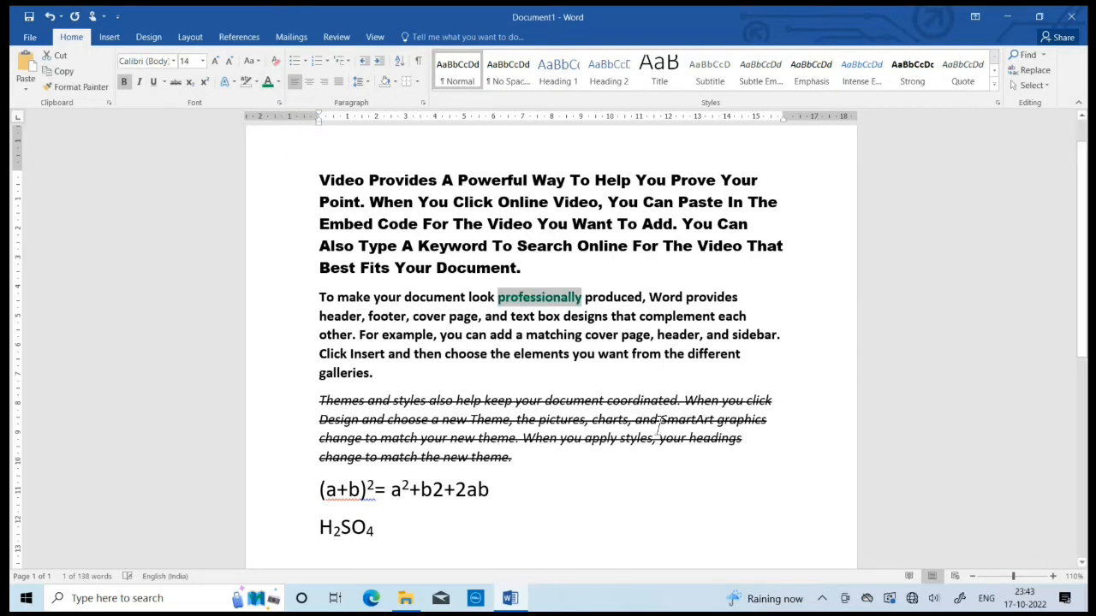
click(636, 335)
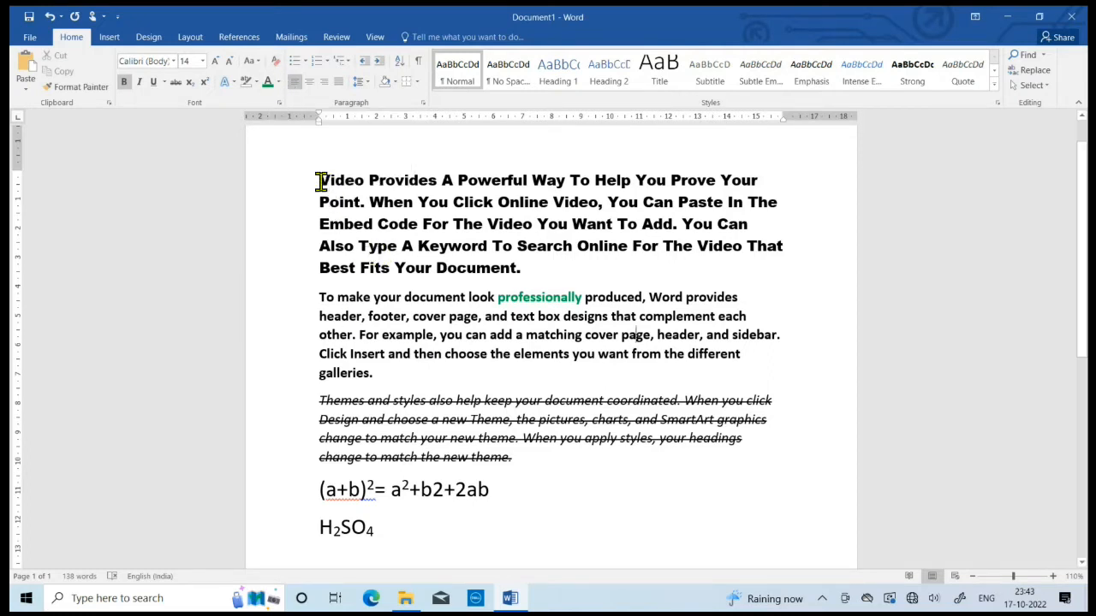
- Change the font colour of the whole first paragraph to the standard red
drag(318, 180, 532, 266)
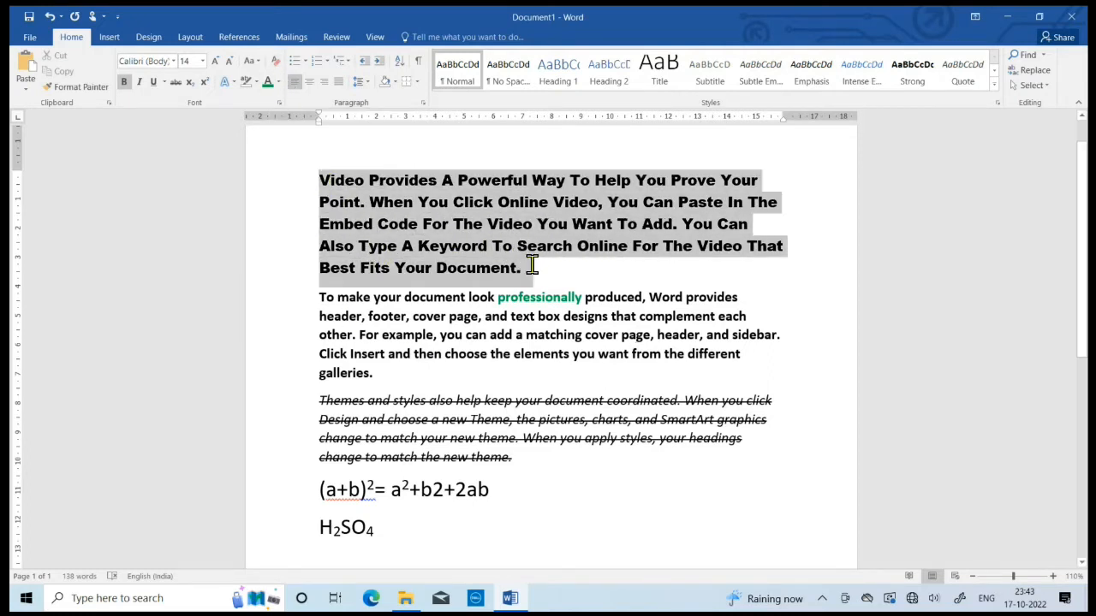
click(279, 82)
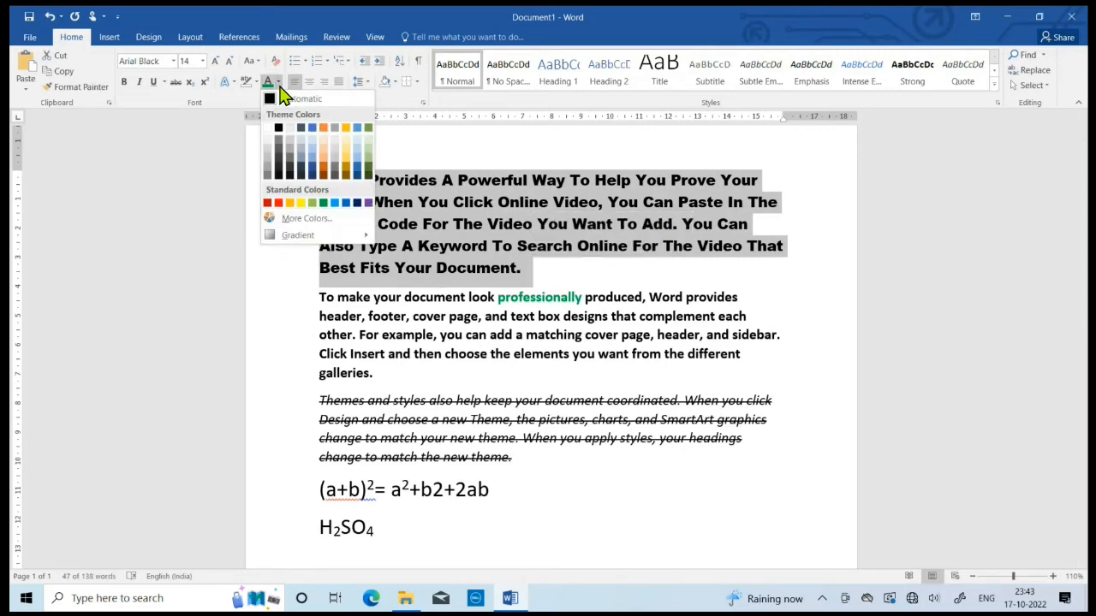
click(278, 202)
click(532, 269)
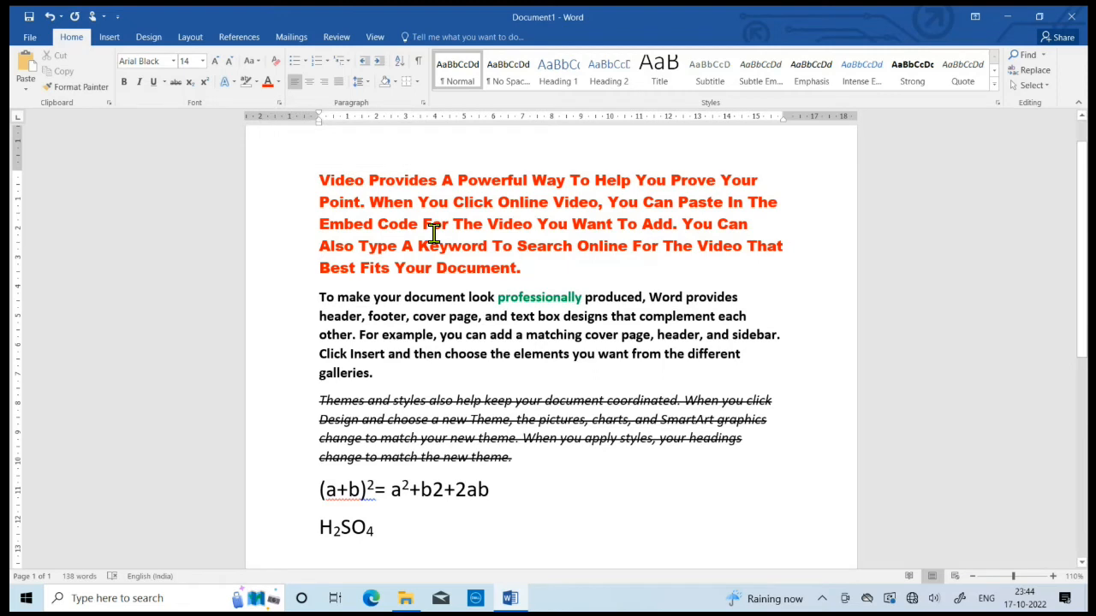
- Try clearing all formatting from the three text paragraphs, and undo the clearing
click(319, 180)
drag(352, 224, 699, 462)
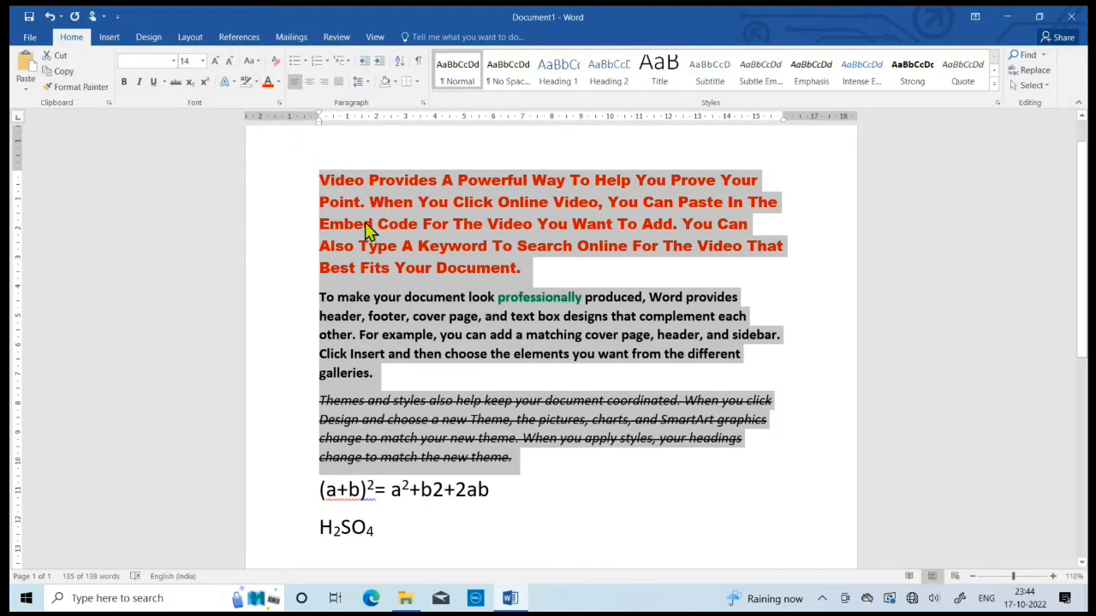
click(275, 62)
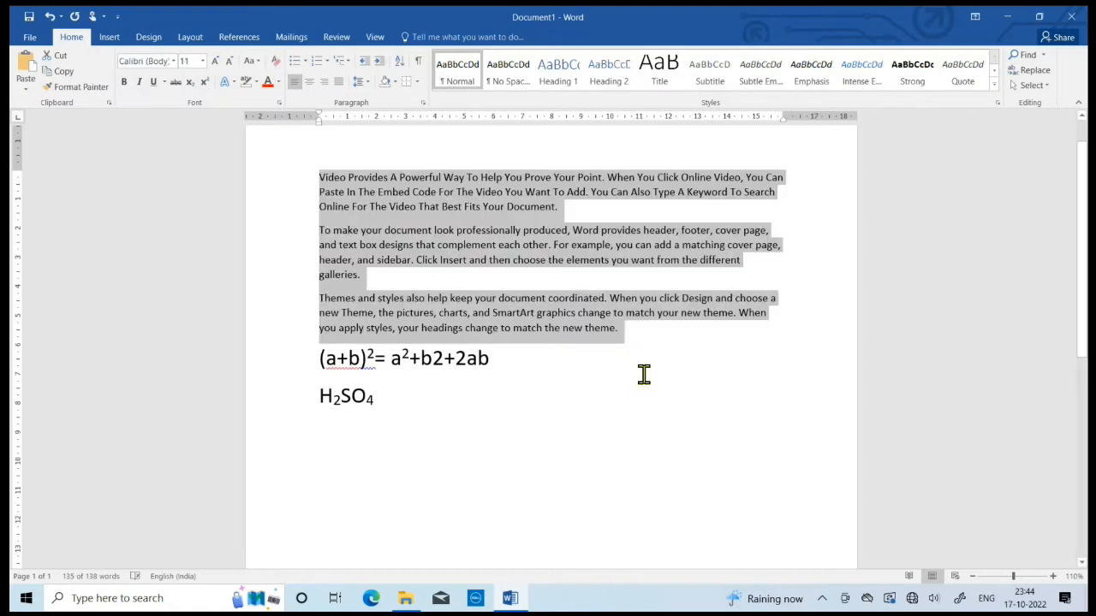
click(678, 348)
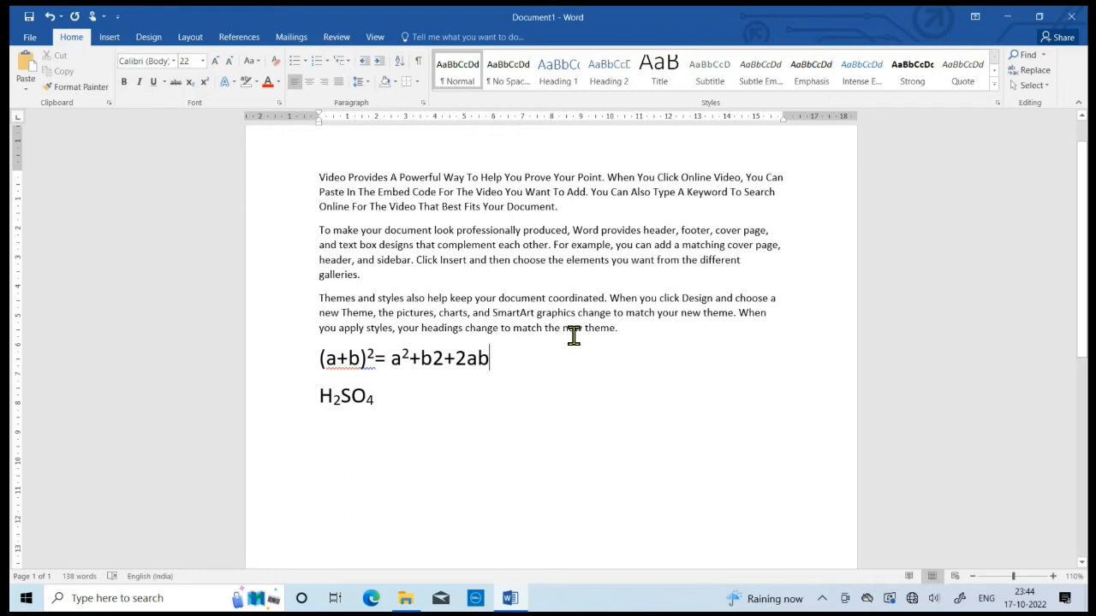
key(ctrl+z)
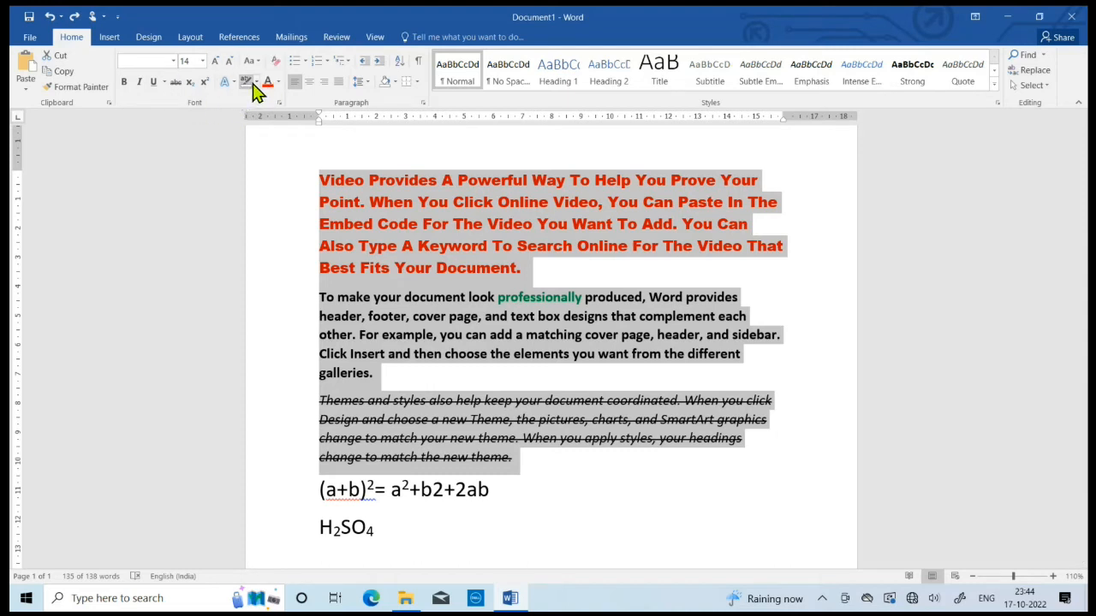
- Highlight the whole second paragraph in yellow
click(597, 327)
drag(316, 296, 446, 376)
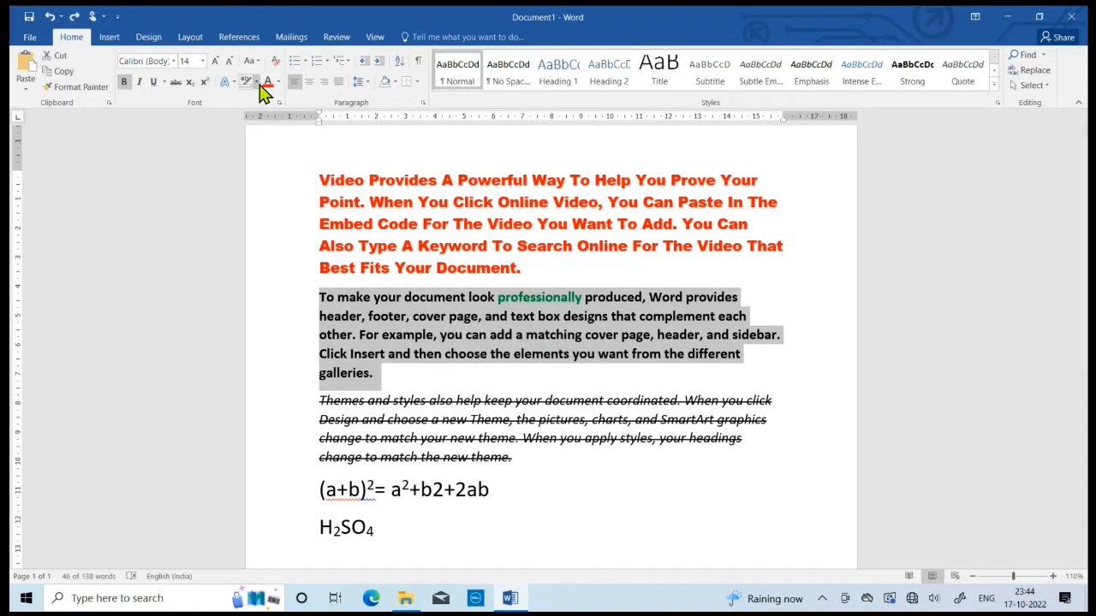
click(256, 83)
click(247, 110)
click(447, 377)
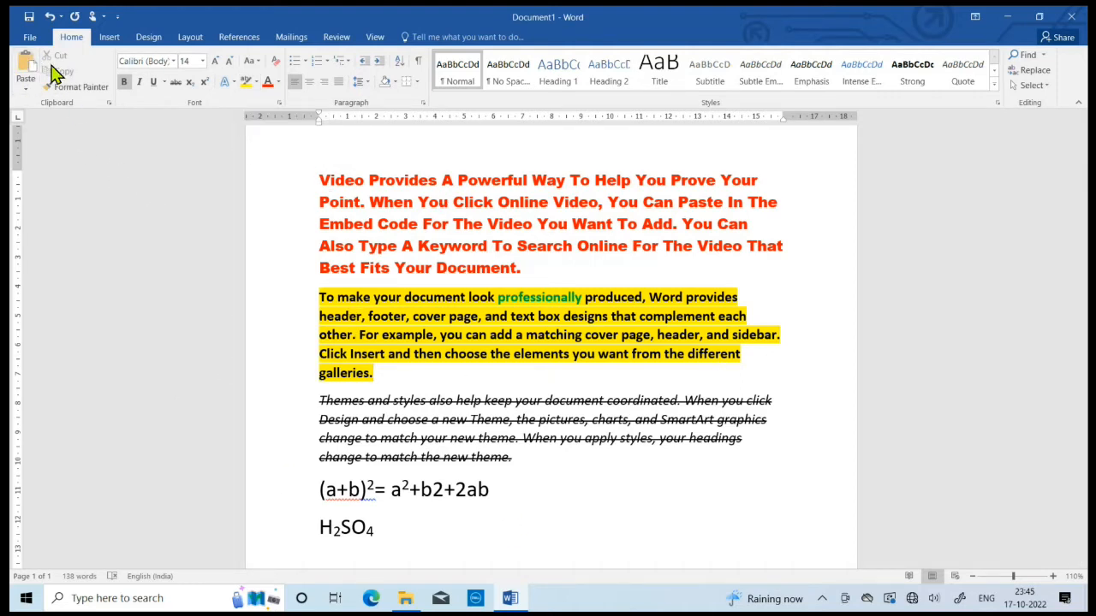
- Cut the red first paragraph and paste it three times below the H2SO4 line
drag(317, 180, 492, 265)
key(ctrl+c)
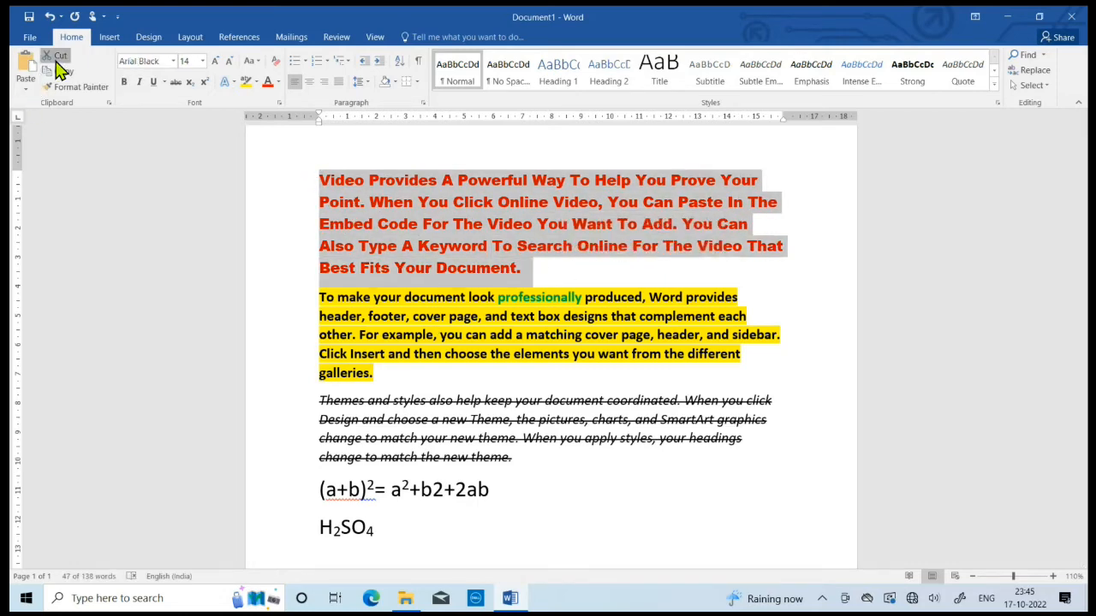
click(60, 56)
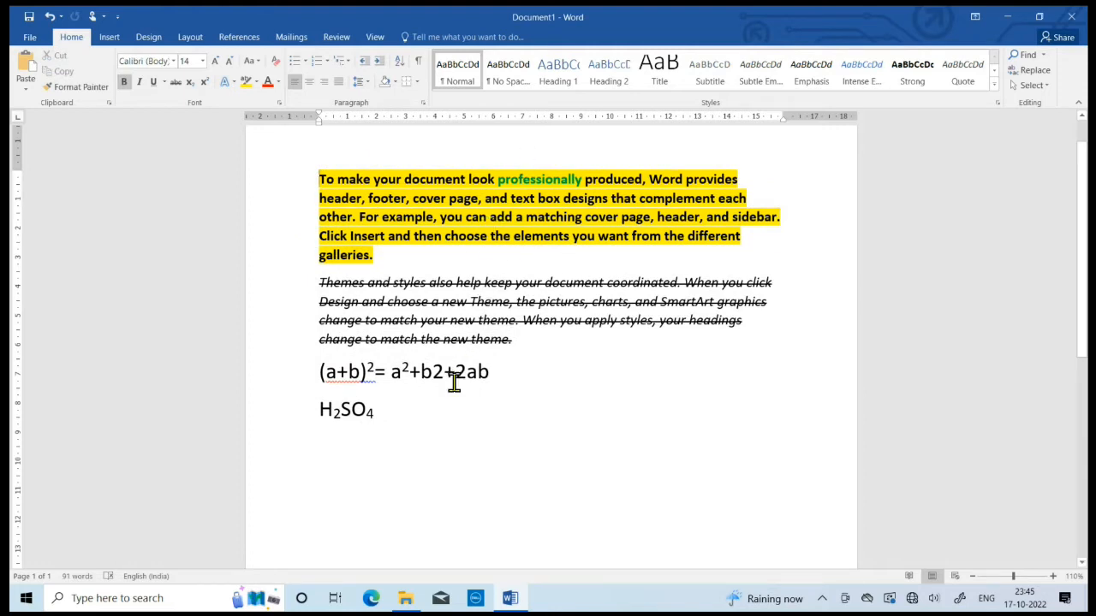
click(344, 443)
key(Return)
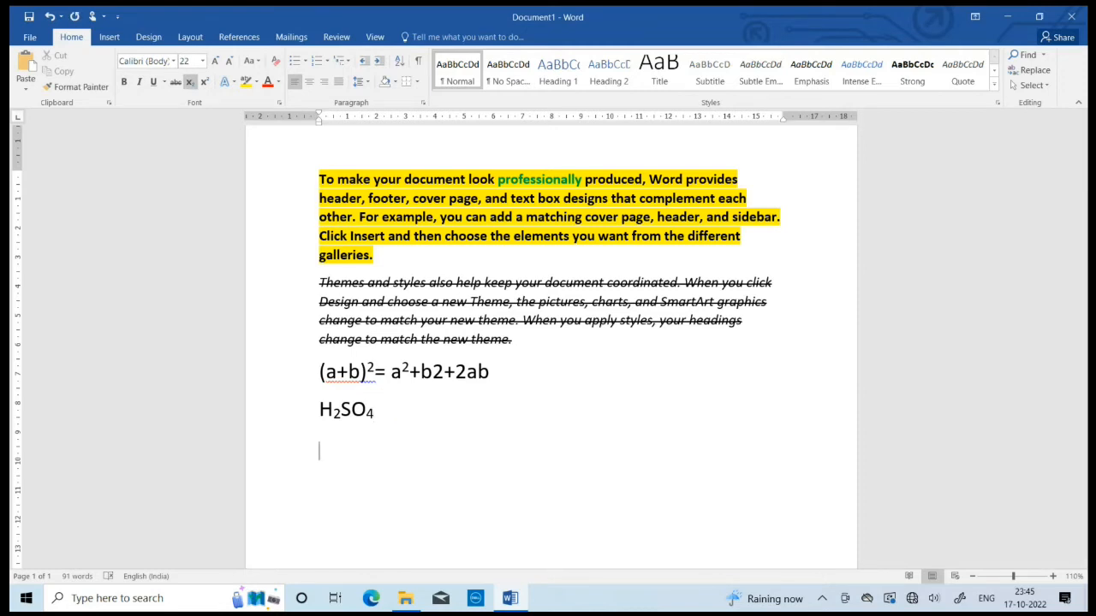
click(26, 60)
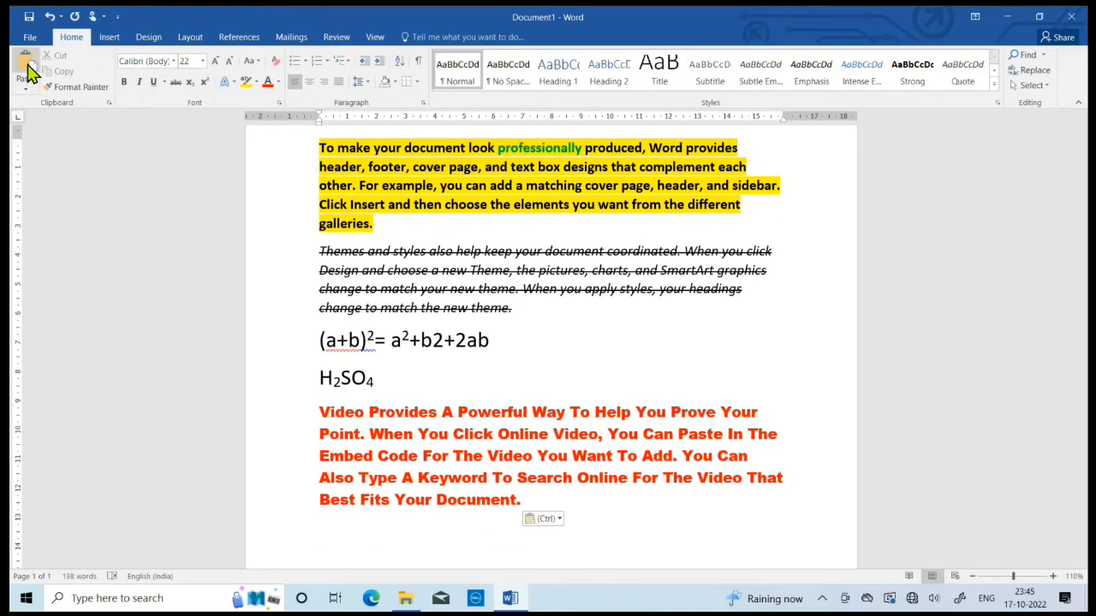
click(27, 70)
click(26, 65)
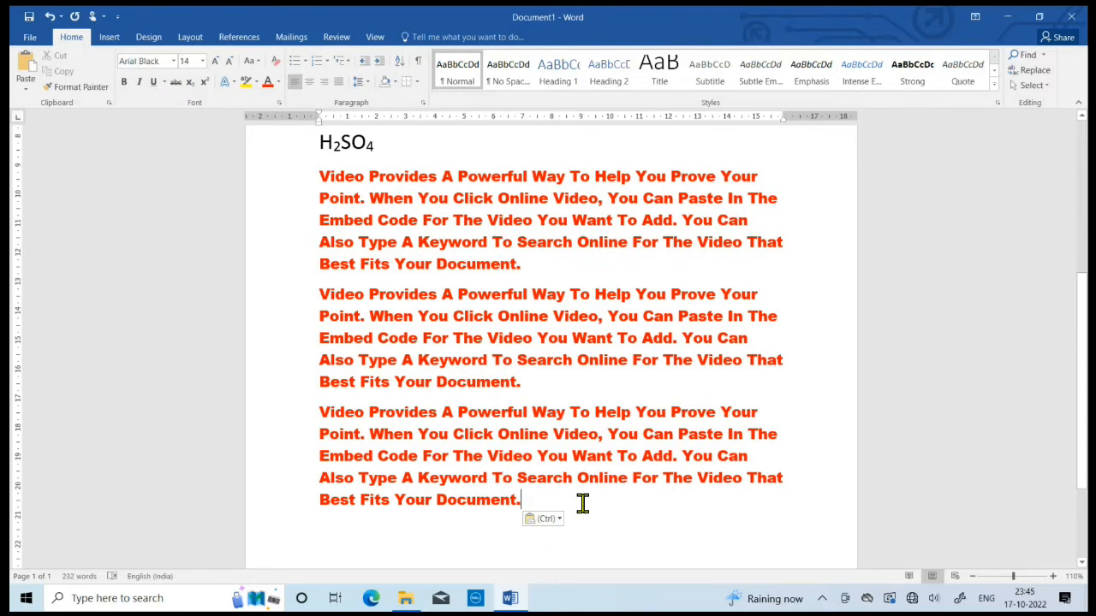
- Copy the yellow-highlighted paragraph and paste it on a new line between H2SO4 and the first red paragraph
scroll(582, 508, up, 5)
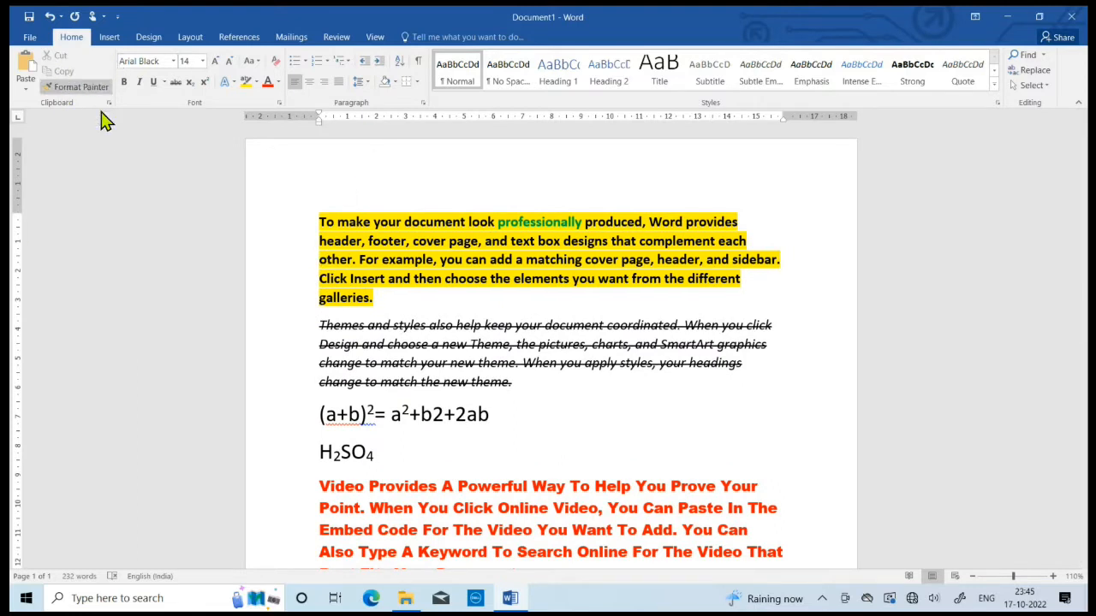
mouse_move(319, 220)
mouse_down()
mouse_move(404, 286)
mouse_move(443, 300)
mouse_up()
key(ctrl+c)
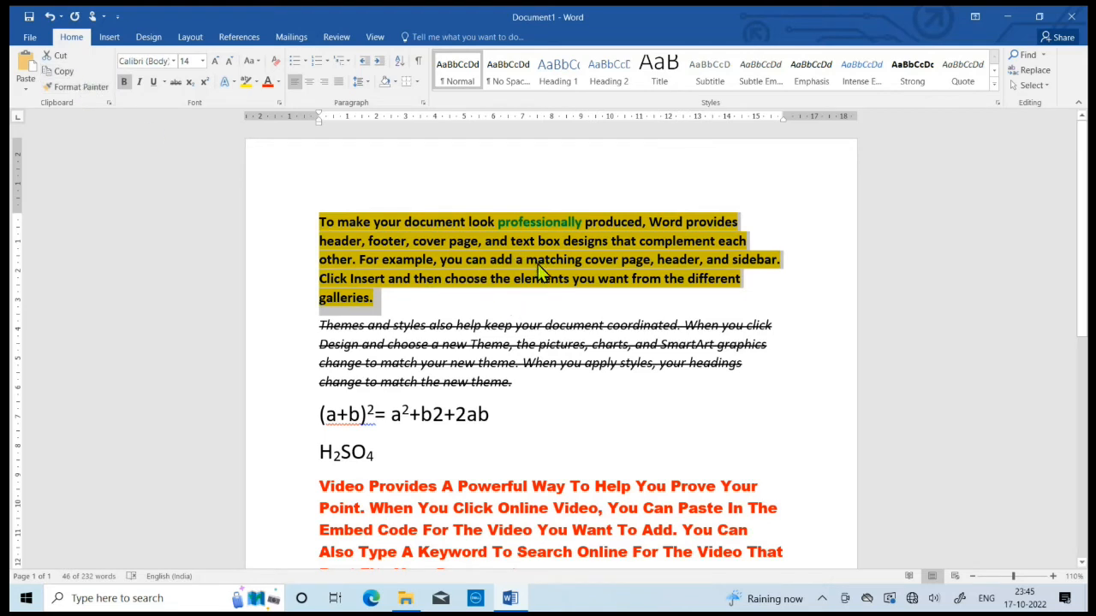
scroll(539, 272, down, 2)
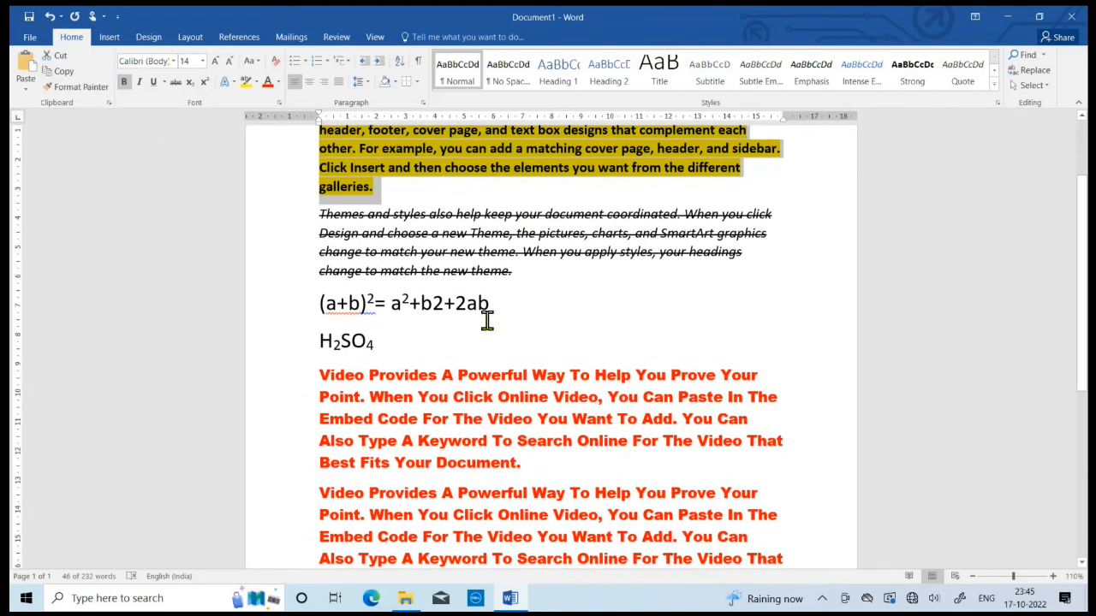
click(429, 353)
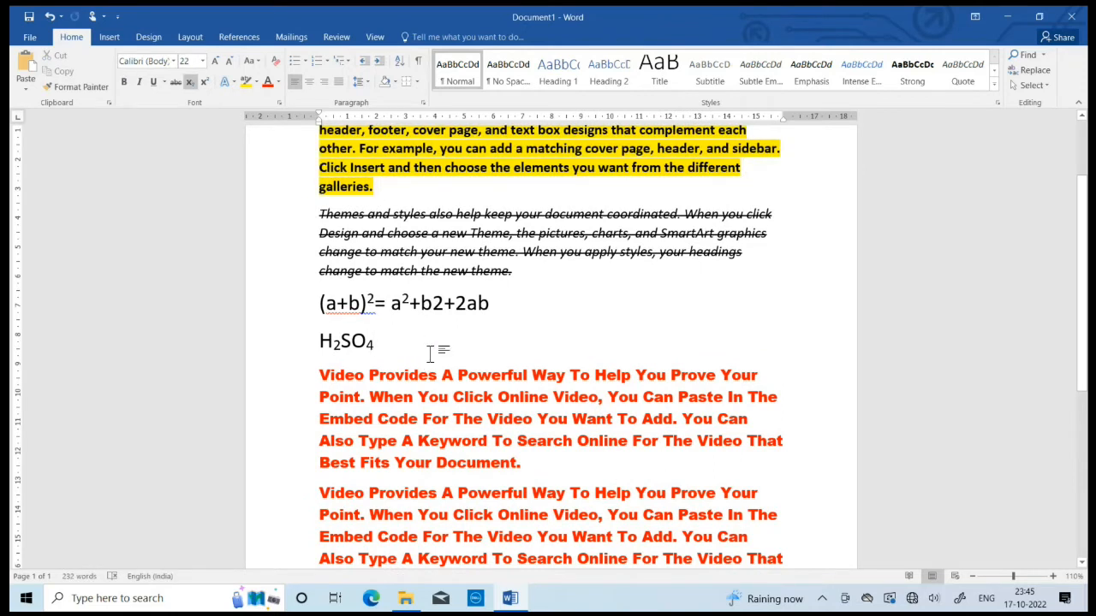
key(Return)
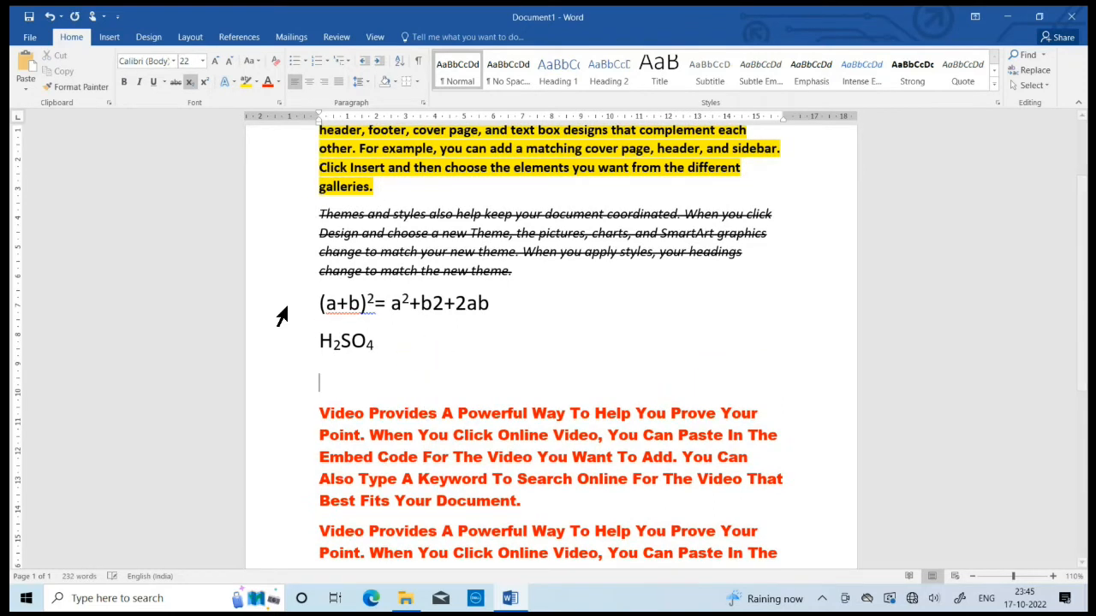
click(25, 72)
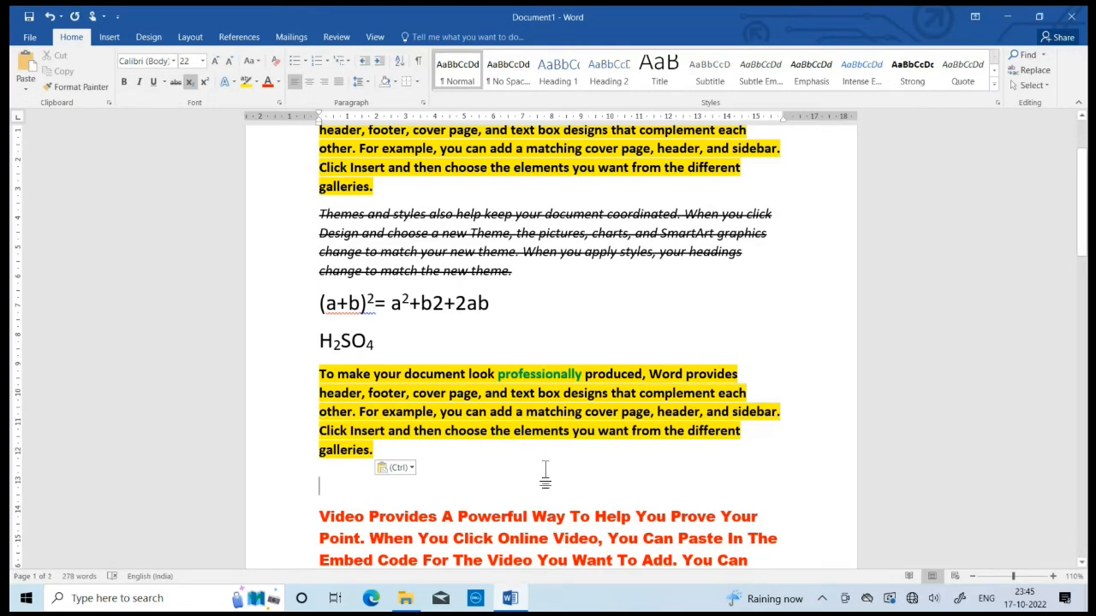
- Move the struck-through italic paragraph to the end of the document, after the last red paragraph
scroll(595, 501, up, 3)
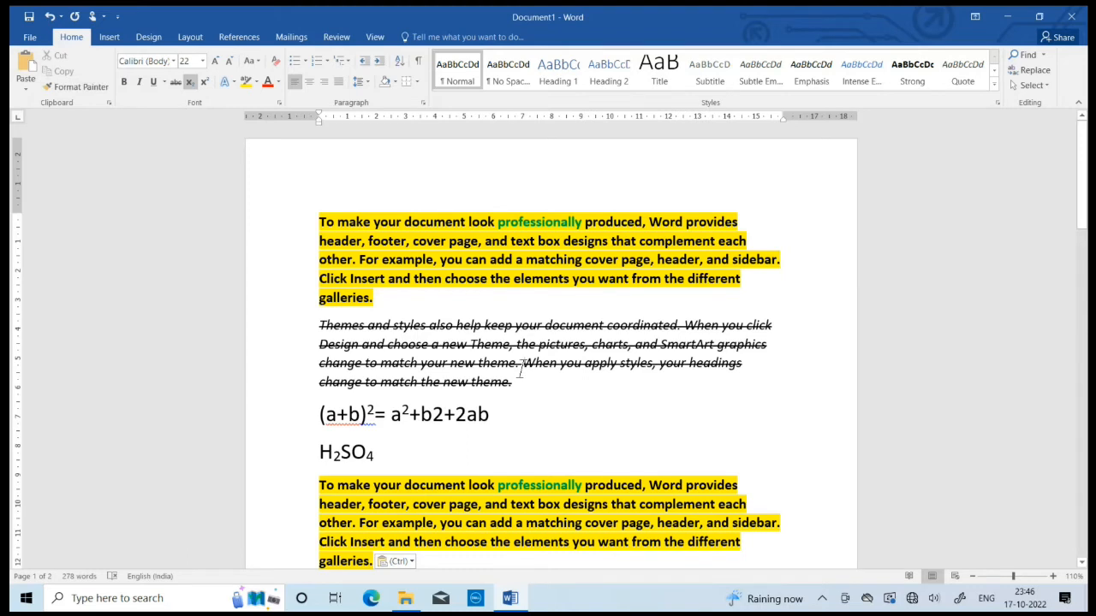
scroll(519, 369, down, 1)
drag(317, 291, 536, 353)
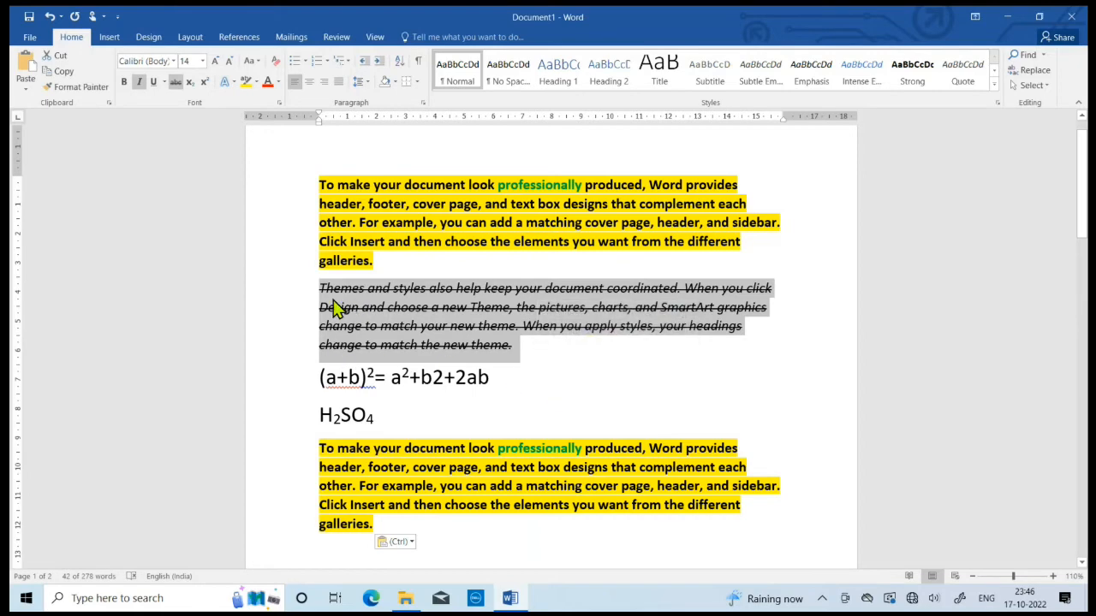
click(53, 57)
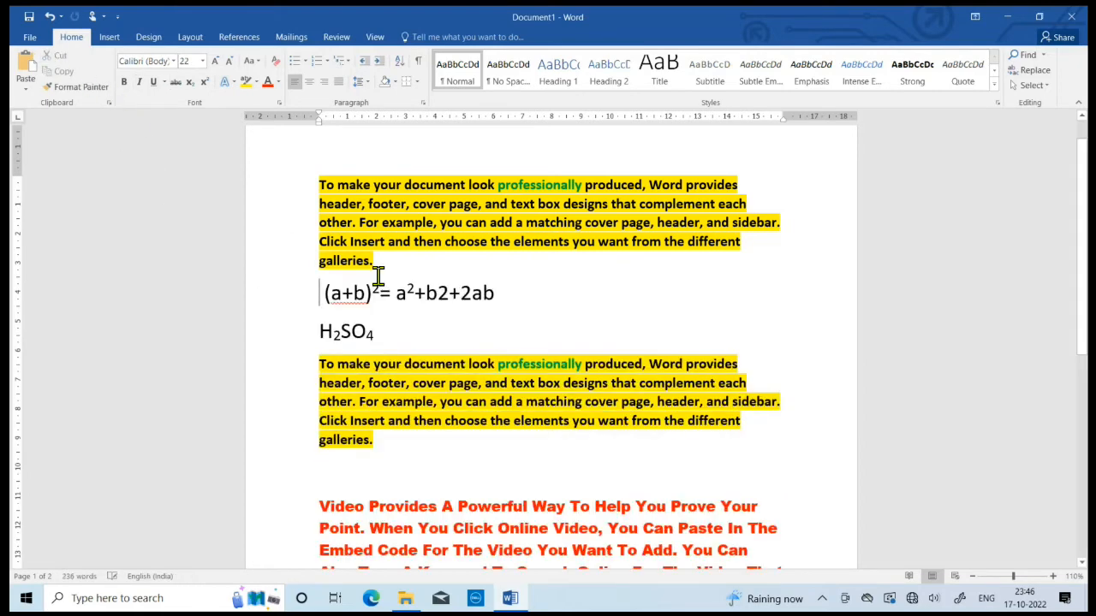
scroll(548, 431, down, 5)
scroll(548, 430, down, 1)
click(331, 452)
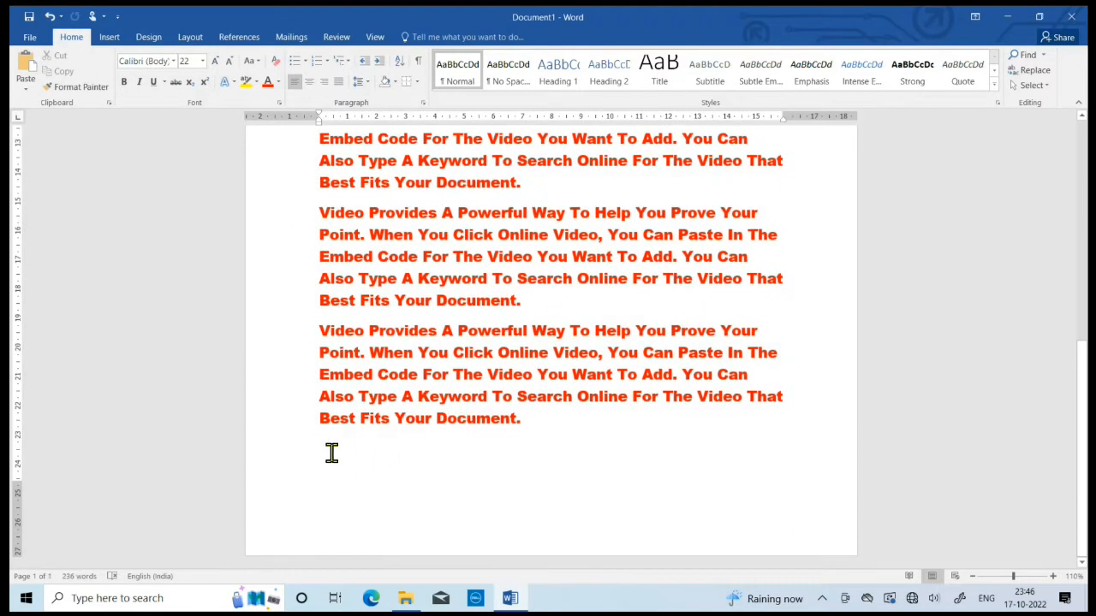
click(24, 65)
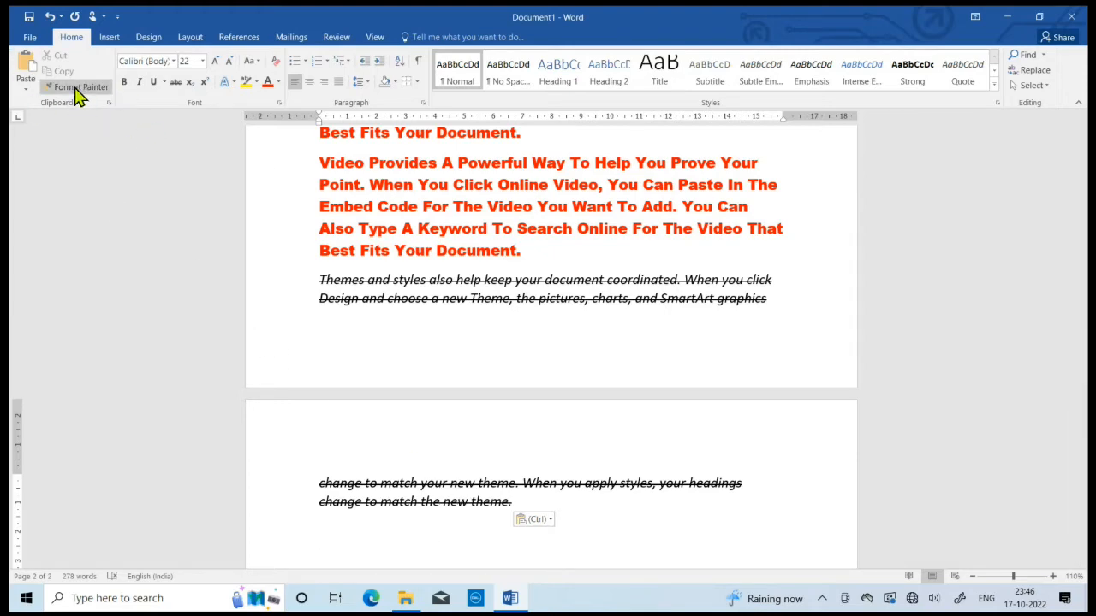
scroll(459, 311, up, 3)
scroll(459, 311, up, 10)
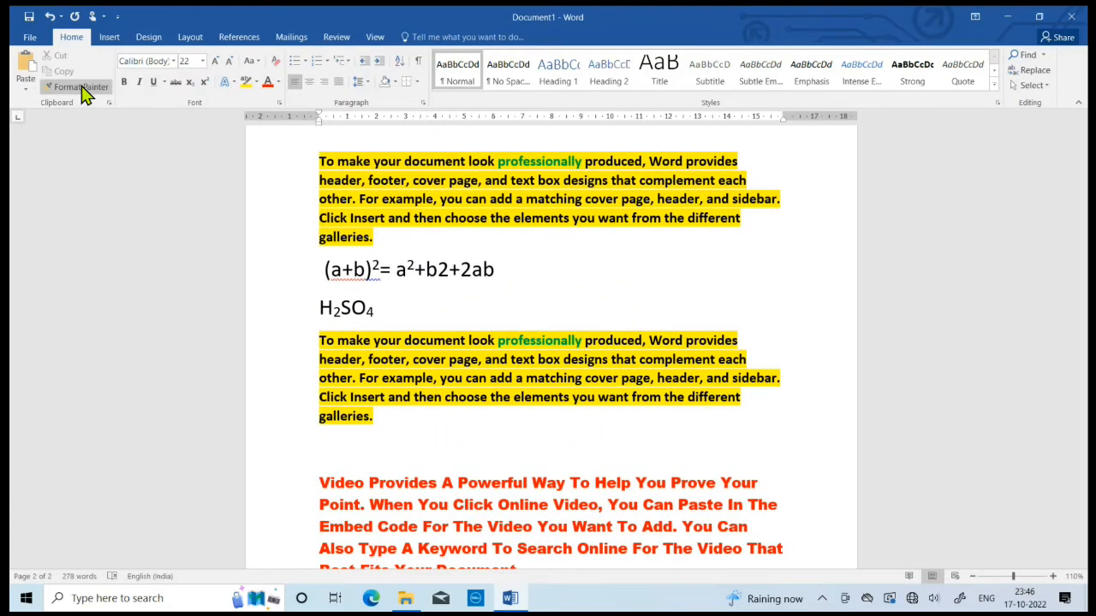
scroll(497, 386, up, 1)
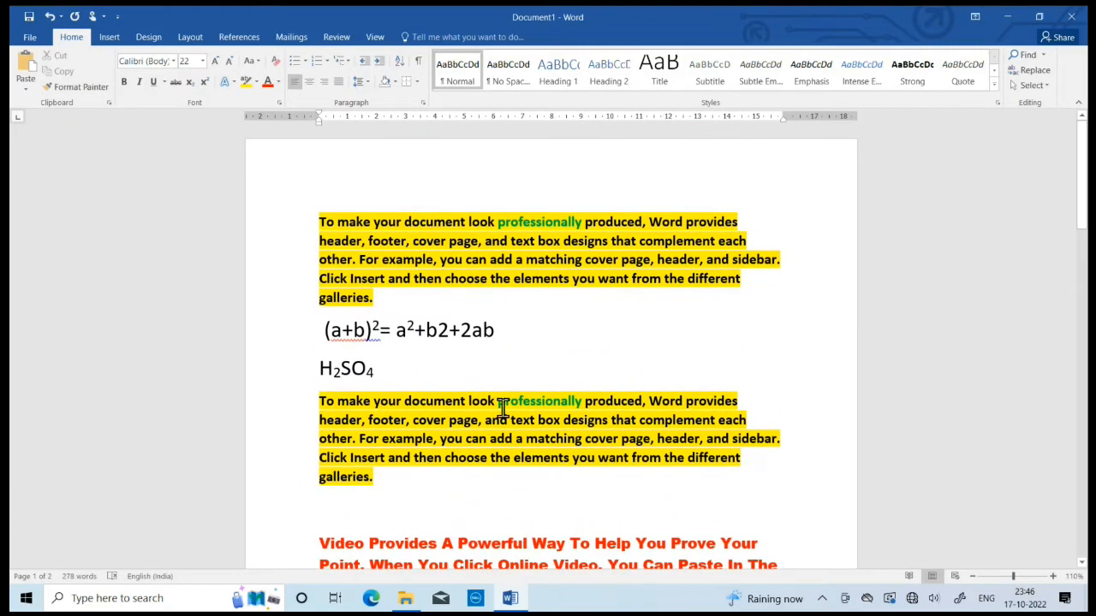
scroll(496, 408, down, 3)
scroll(335, 367, down, 3)
key(ctrl+z)
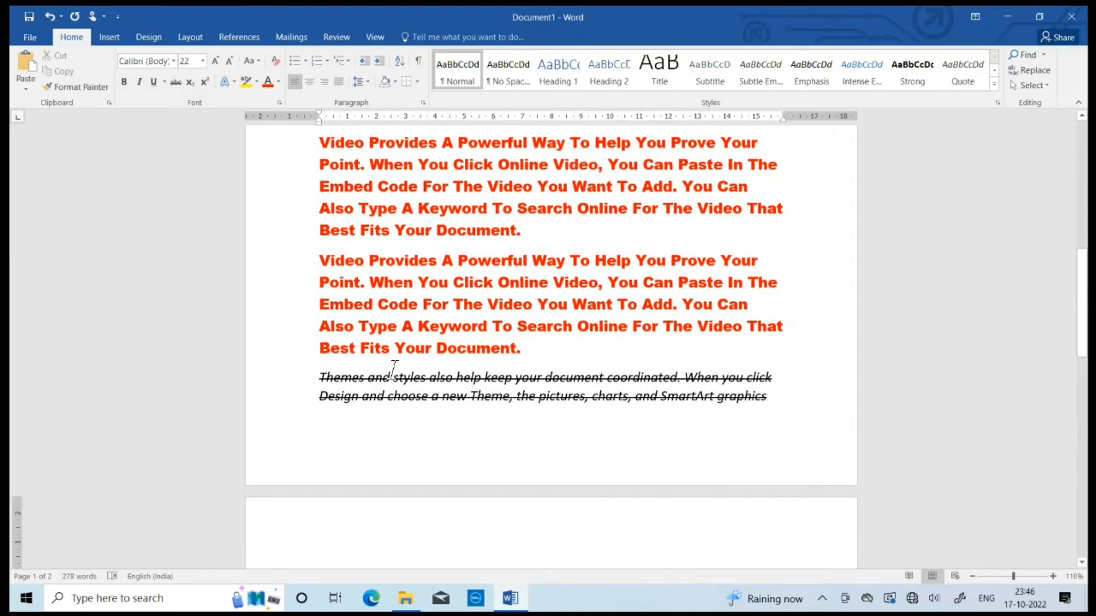
key(ctrl+y)
- Format the first line of the first red paragraph in Algerian, light blue and italic
drag(321, 210, 788, 206)
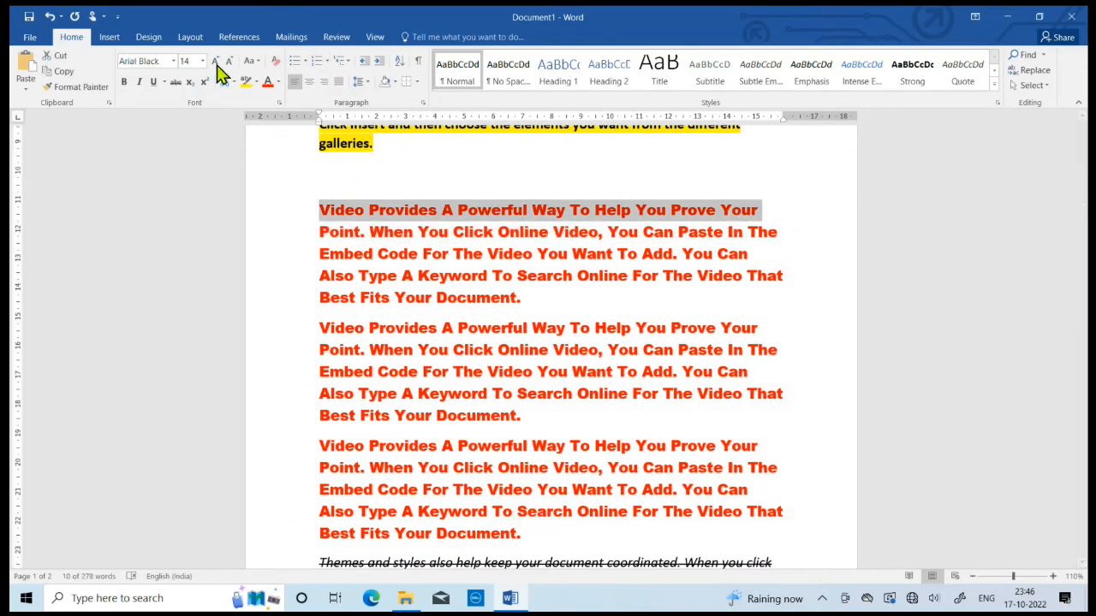
click(173, 63)
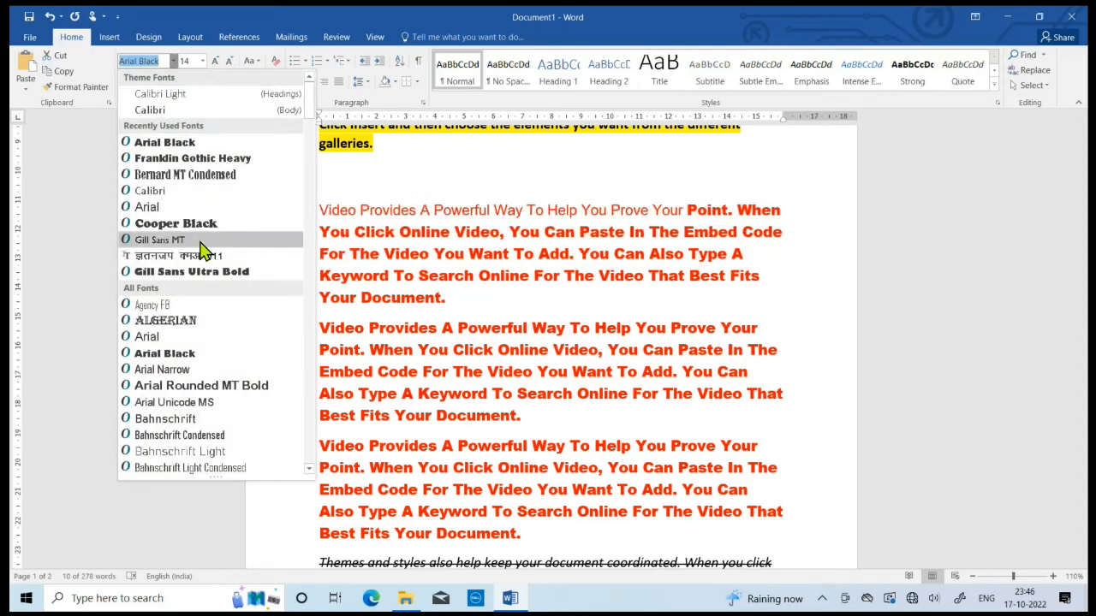
click(203, 323)
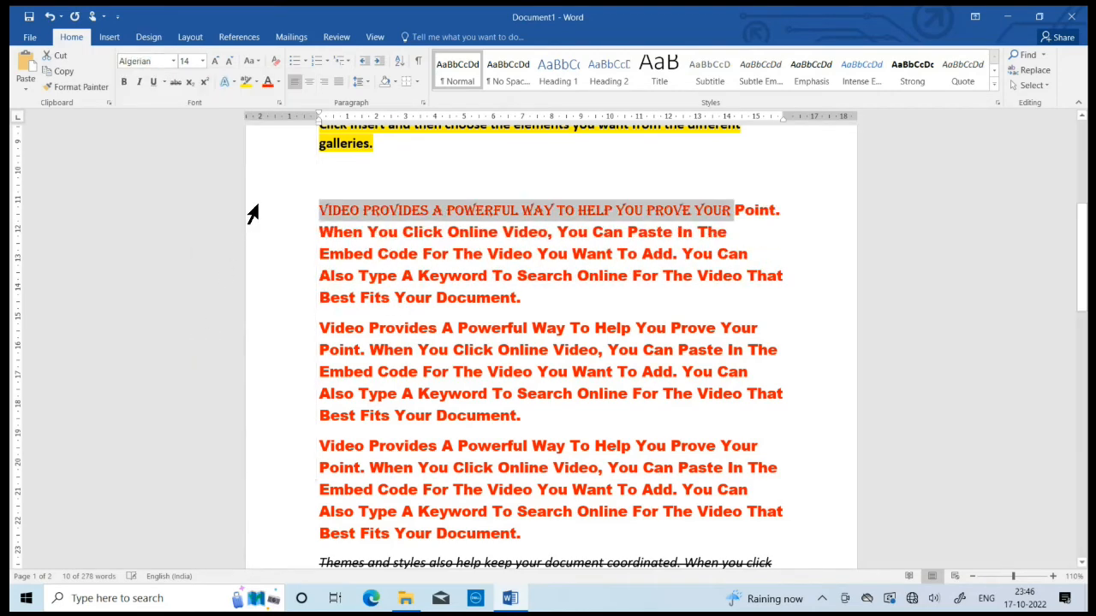
click(278, 82)
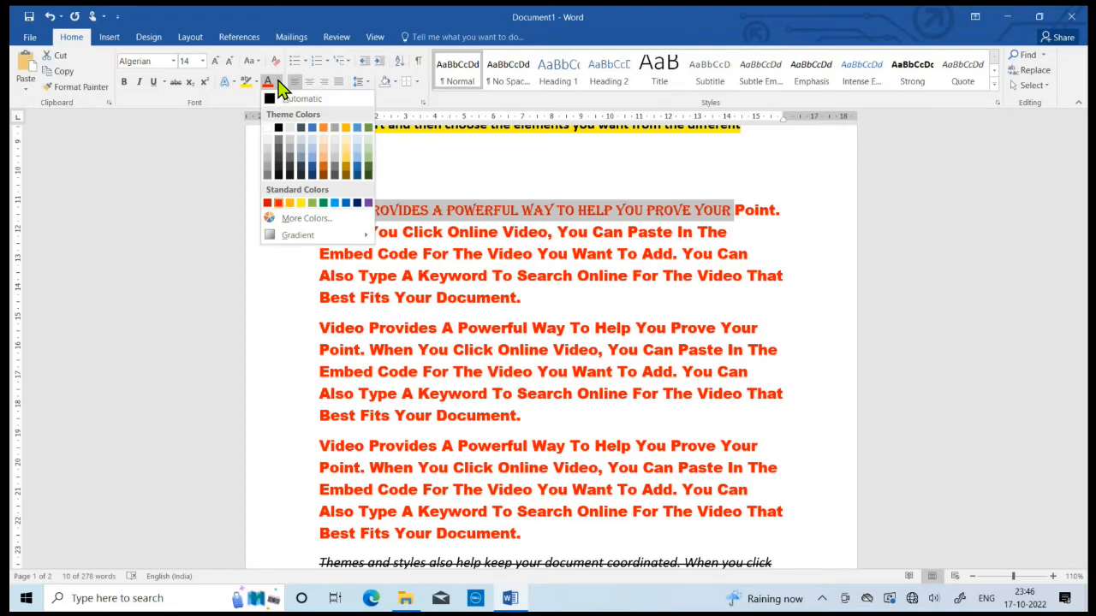
click(334, 203)
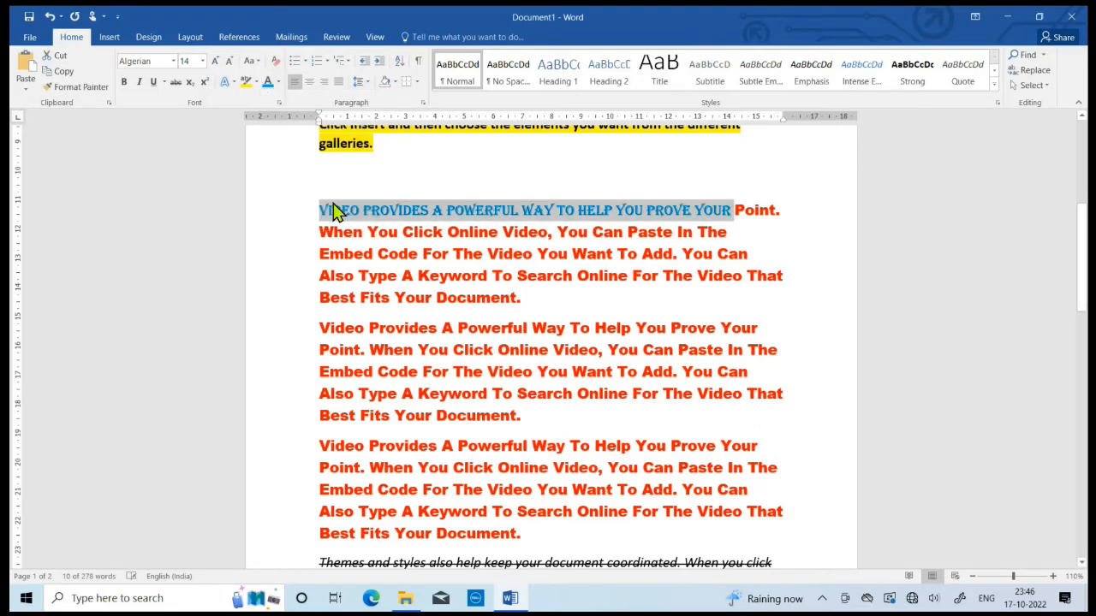
click(140, 83)
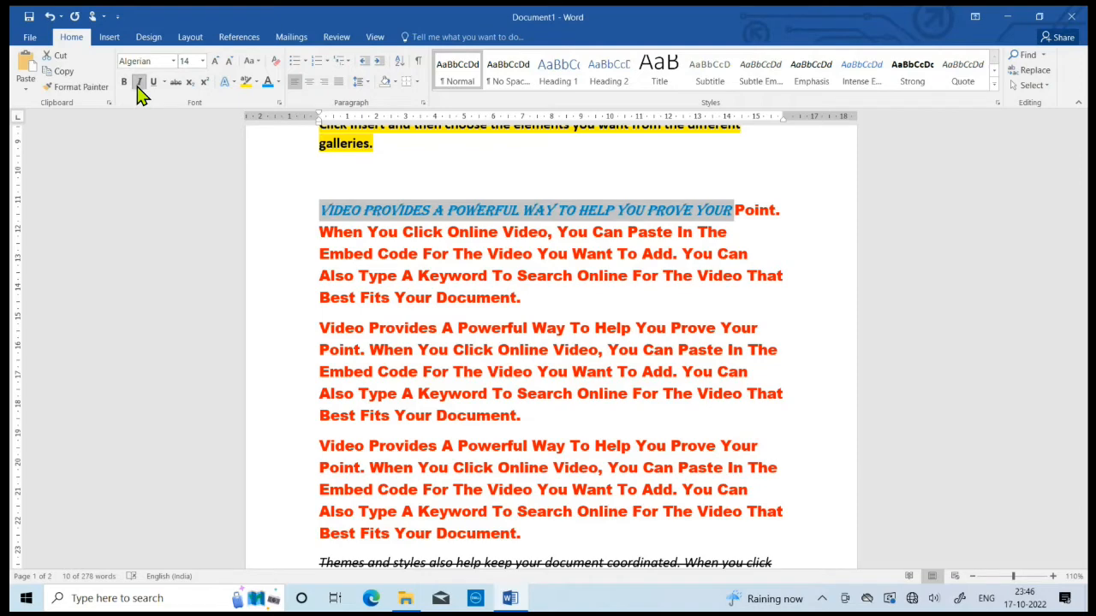
click(688, 358)
drag(336, 254, 704, 536)
click(673, 511)
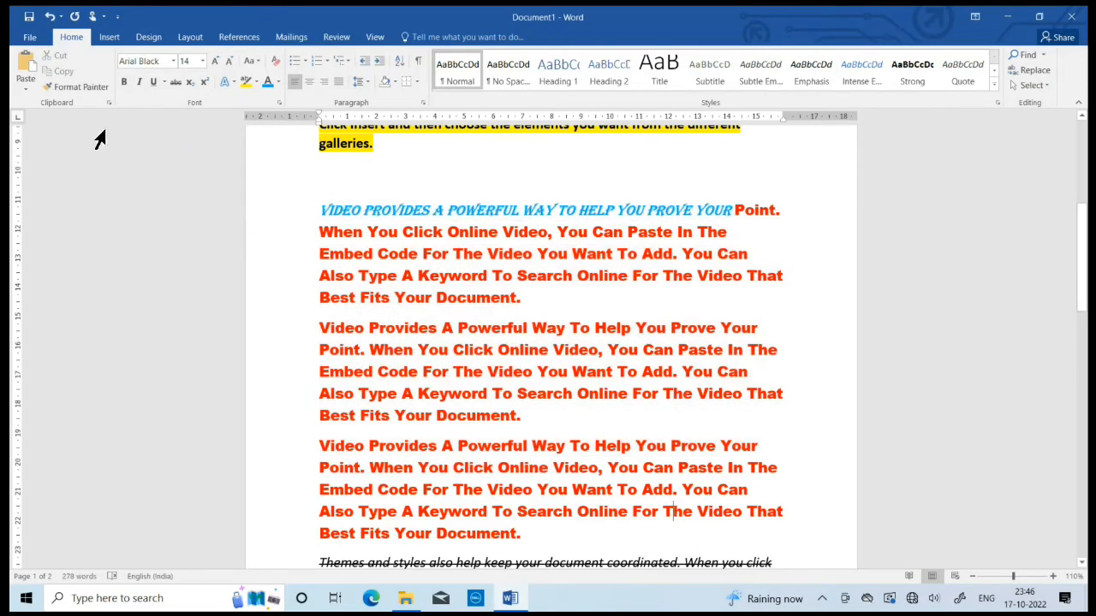
- Copy the blue italic Algerian formatting with Format Painter onto the red text from "When You Click" through "When You Click Online" in the third paragraph
click(75, 88)
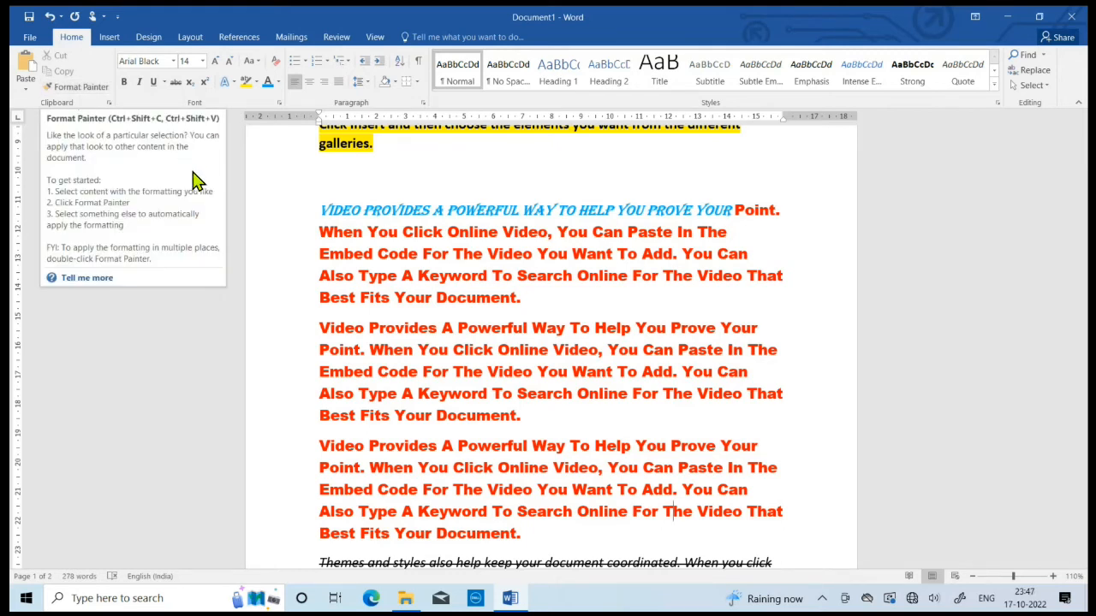
drag(316, 211, 646, 211)
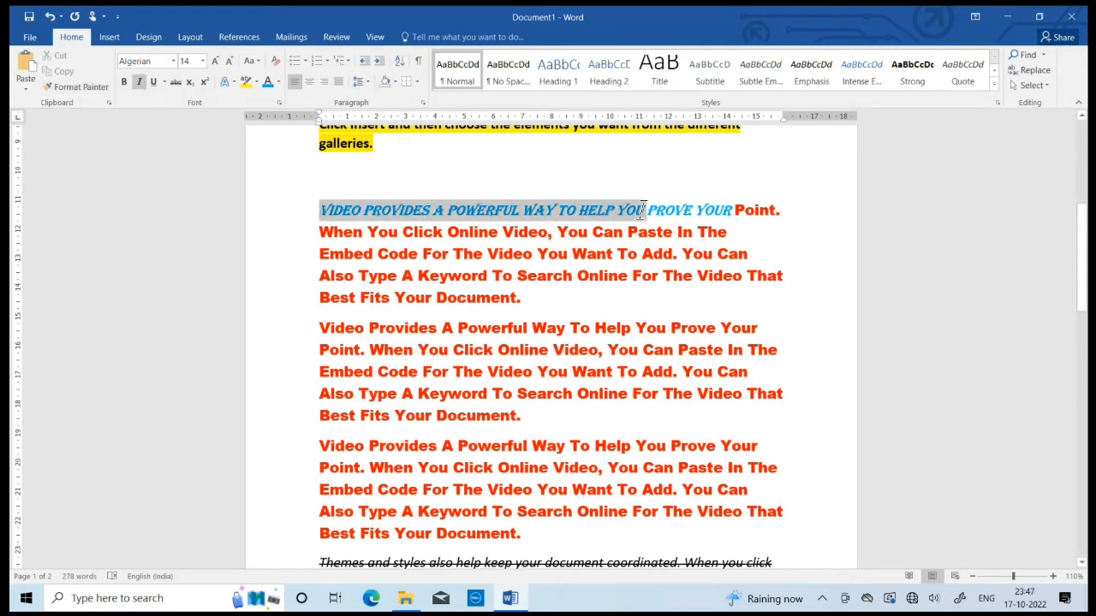
click(414, 214)
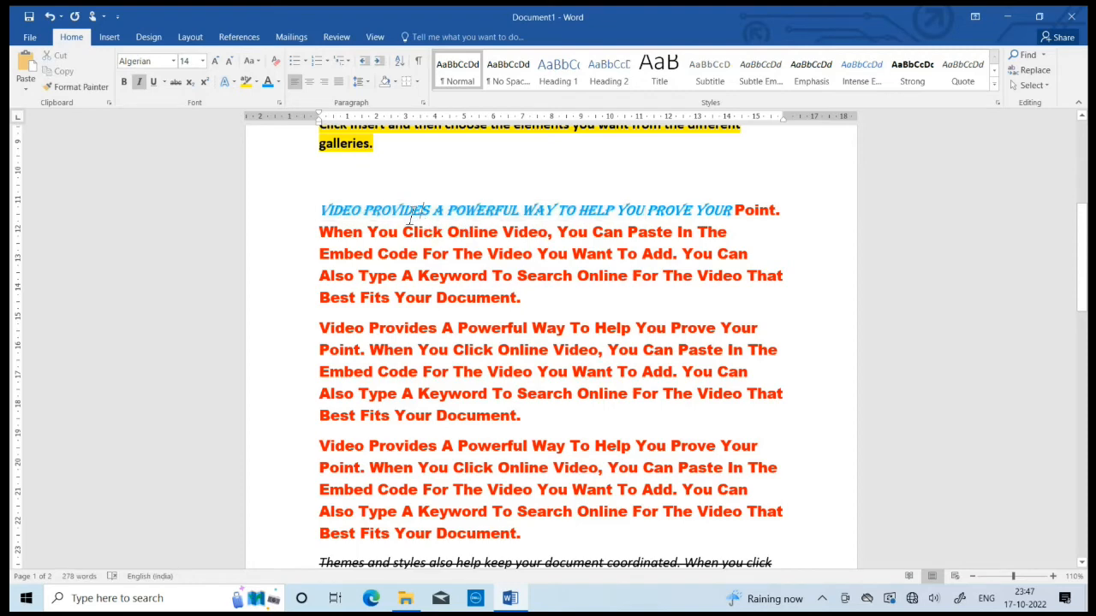
drag(370, 211, 403, 210)
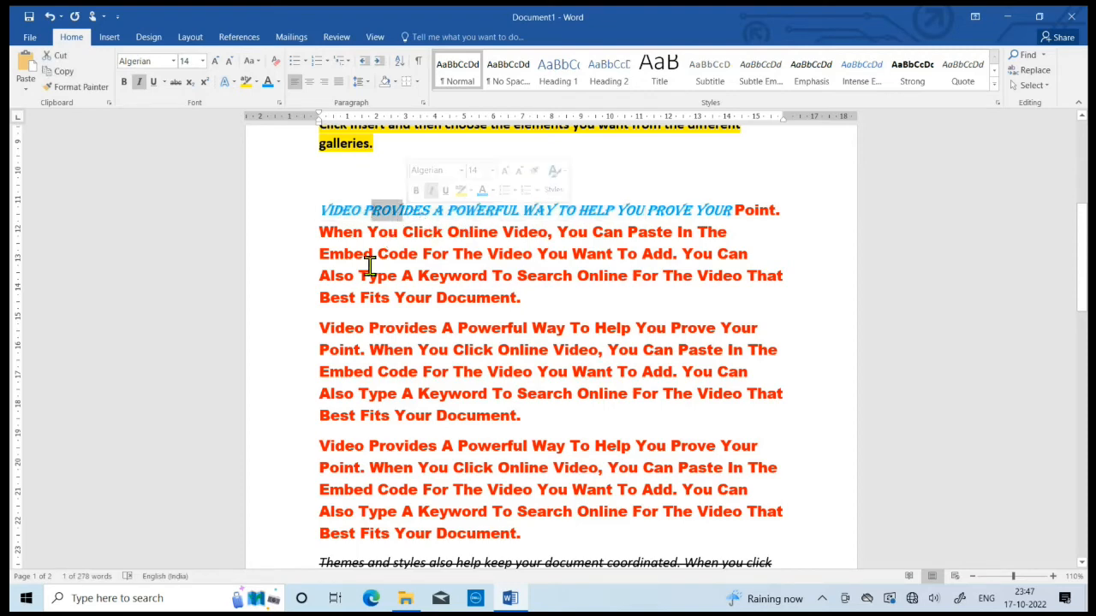
click(74, 91)
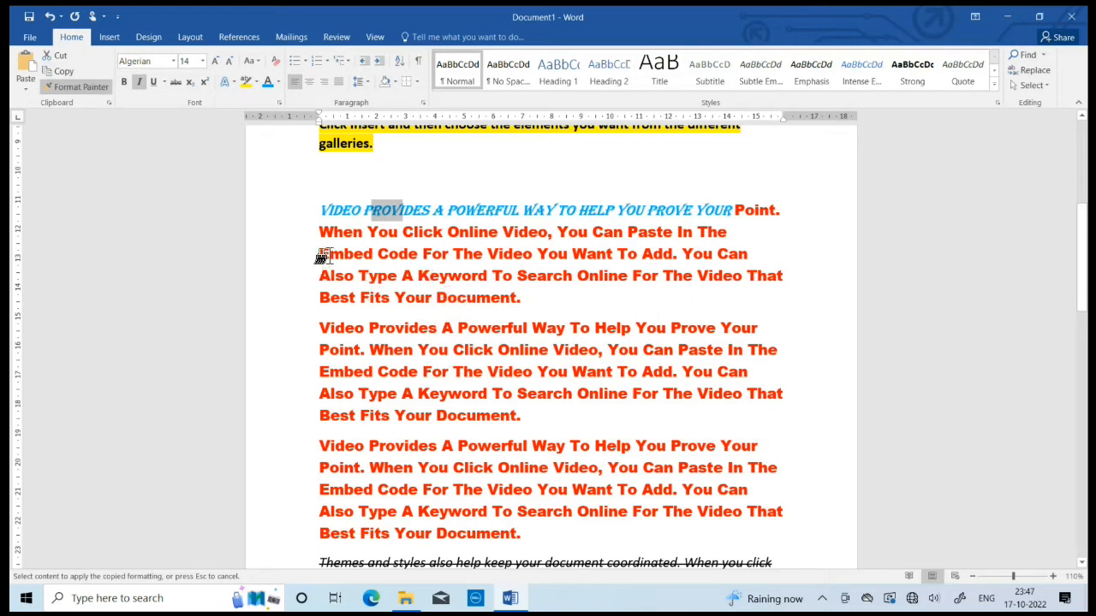
mouse_move(310, 237)
mouse_down()
mouse_move(435, 391)
mouse_move(552, 468)
mouse_up()
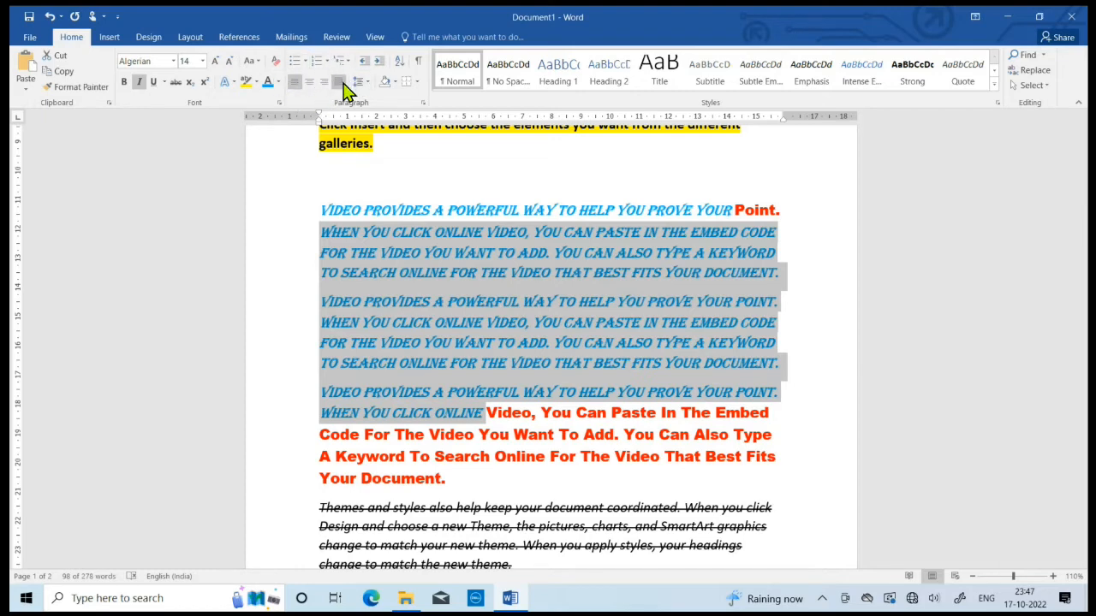
click(494, 307)
scroll(557, 460, up, 6)
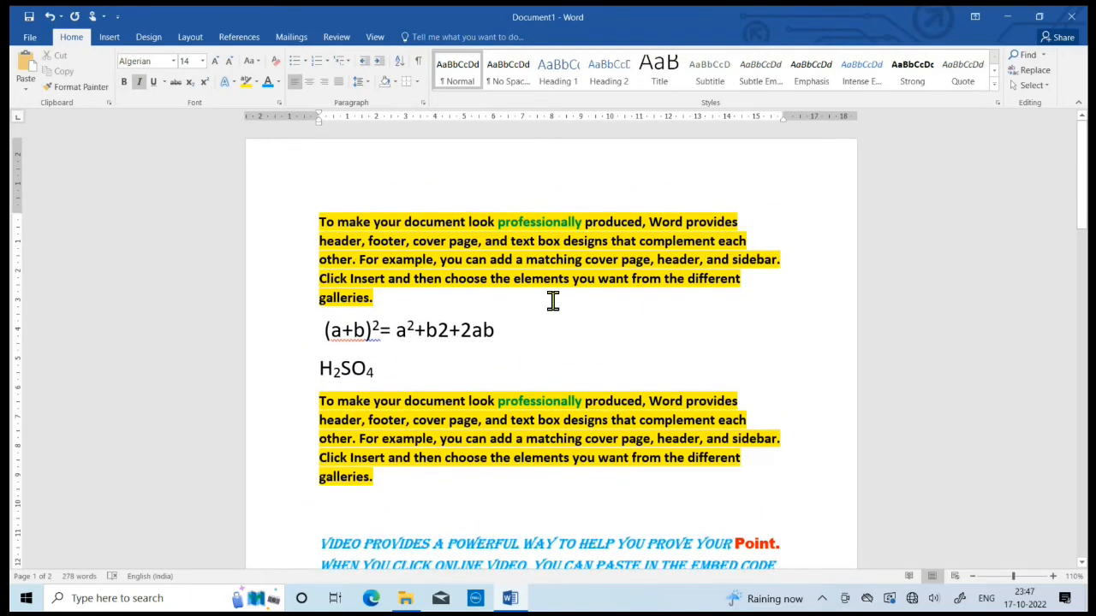
scroll(540, 291, down, 5)
scroll(561, 312, down, 7)
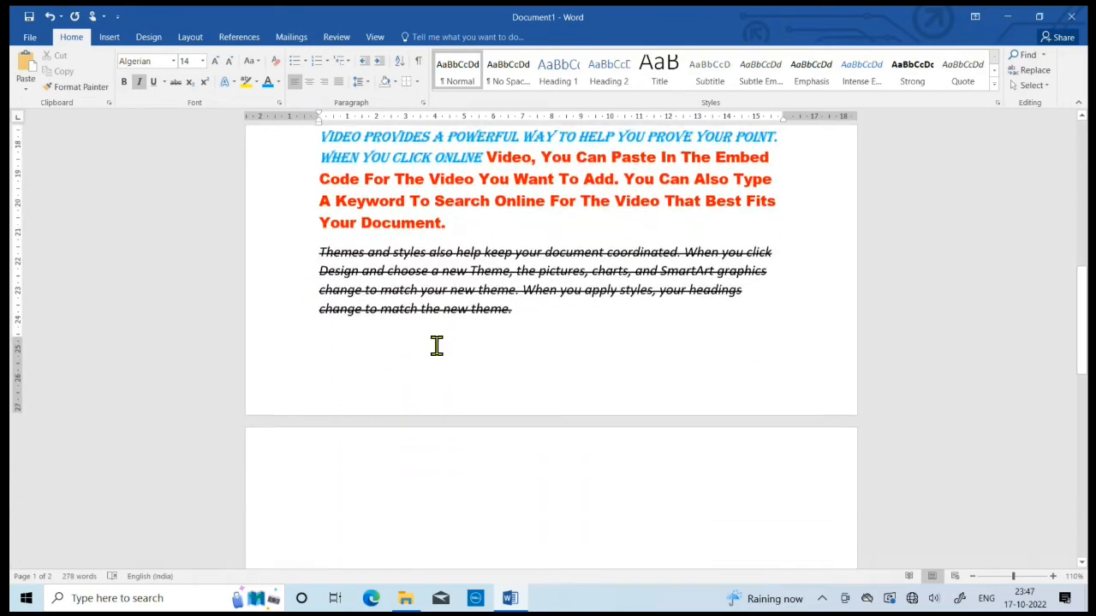
scroll(568, 326, up, 5)
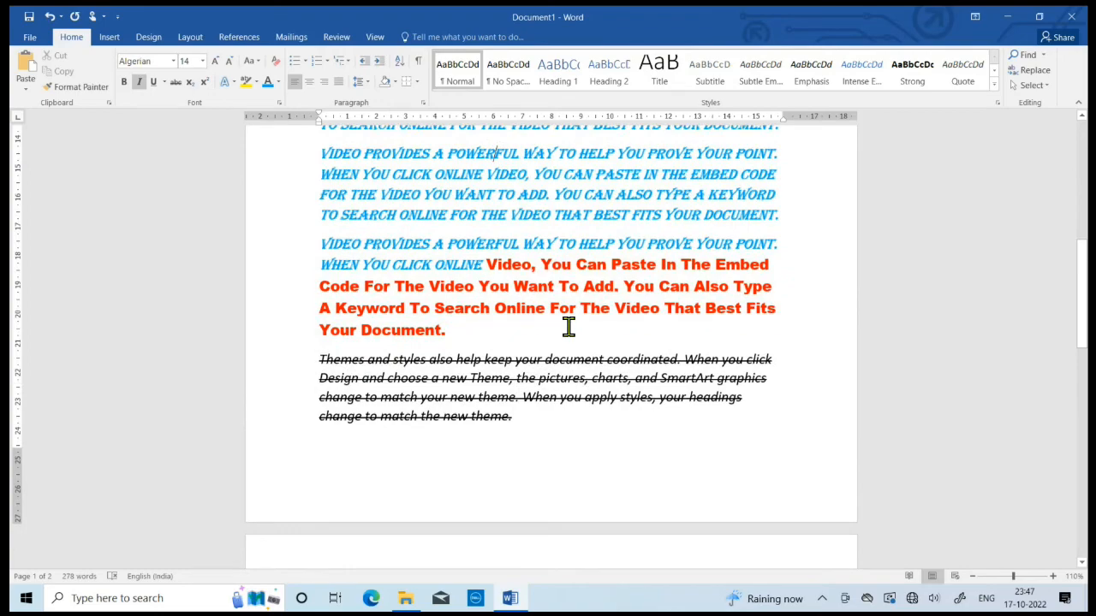
scroll(569, 326, down, 4)
scroll(507, 360, up, 4)
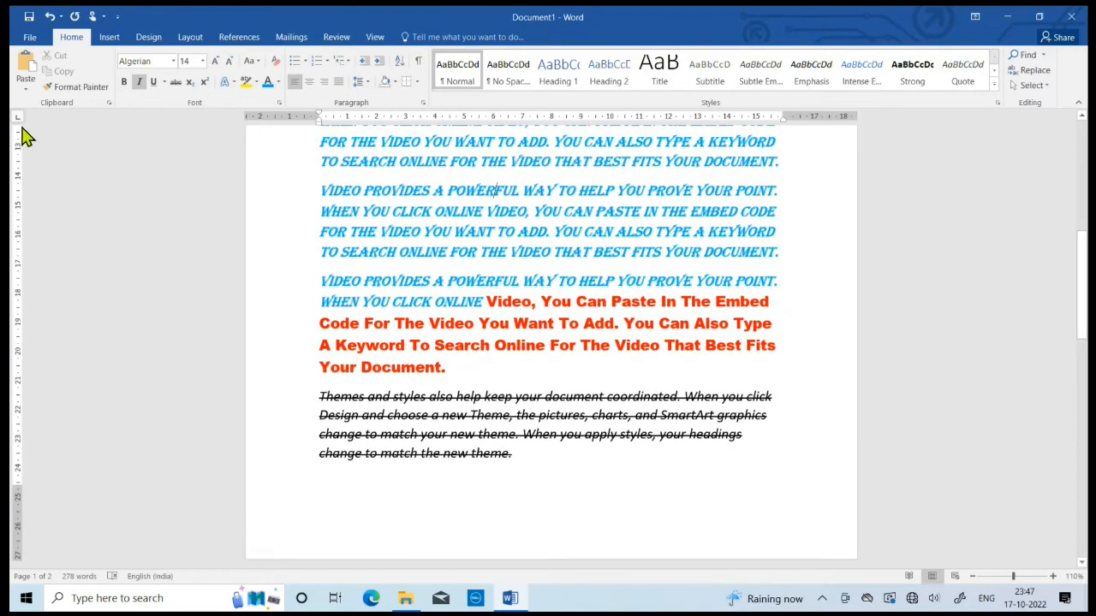
- Create a new blank document and fill it with six paragraphs of sample text using =RAND(6)
click(29, 43)
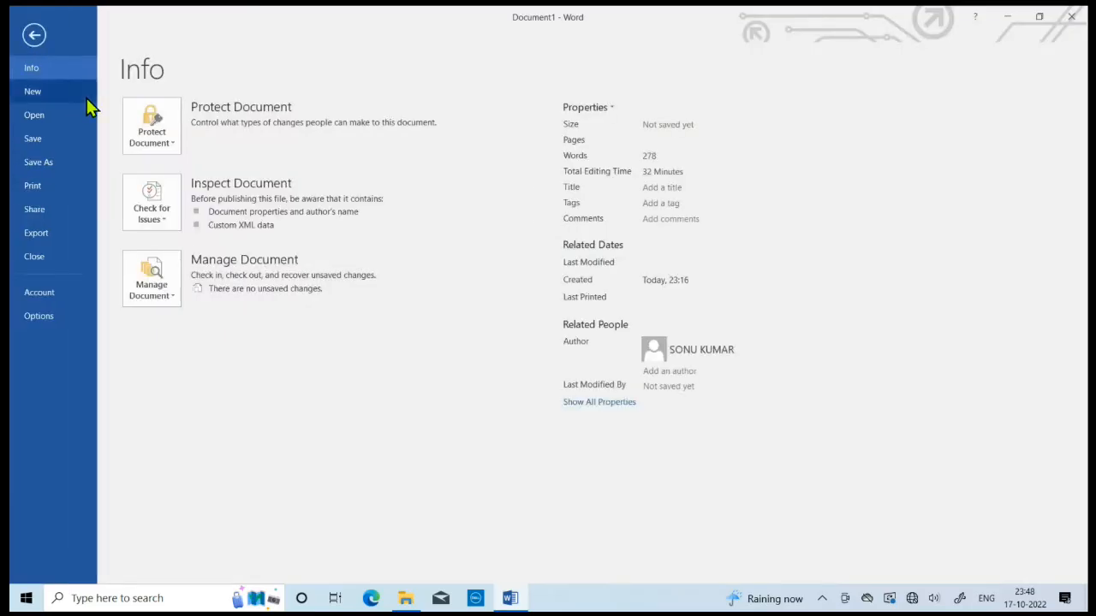
click(34, 36)
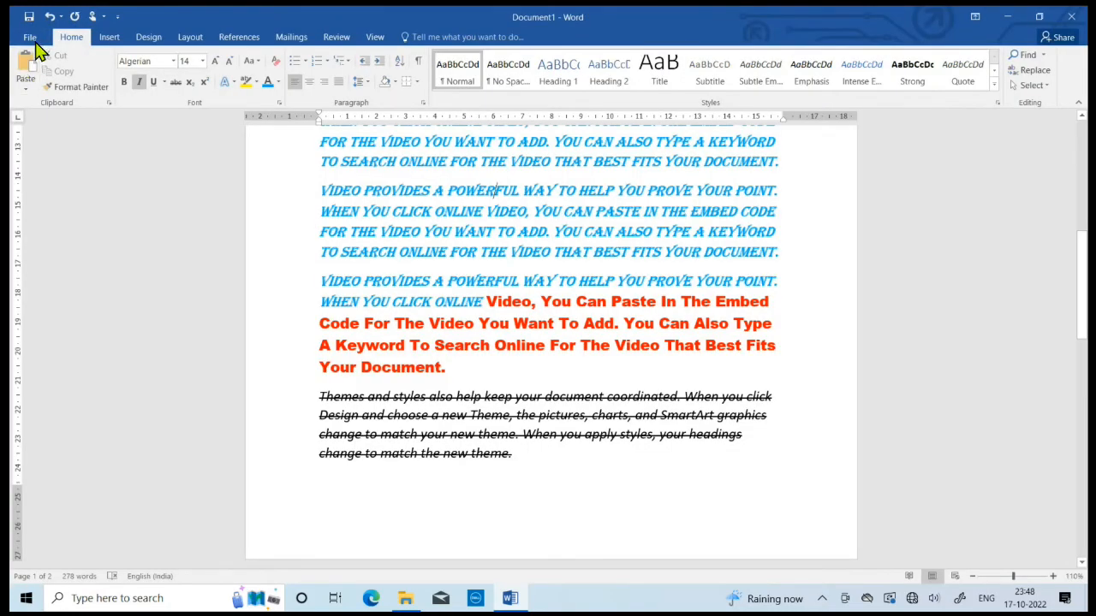
click(31, 40)
click(34, 96)
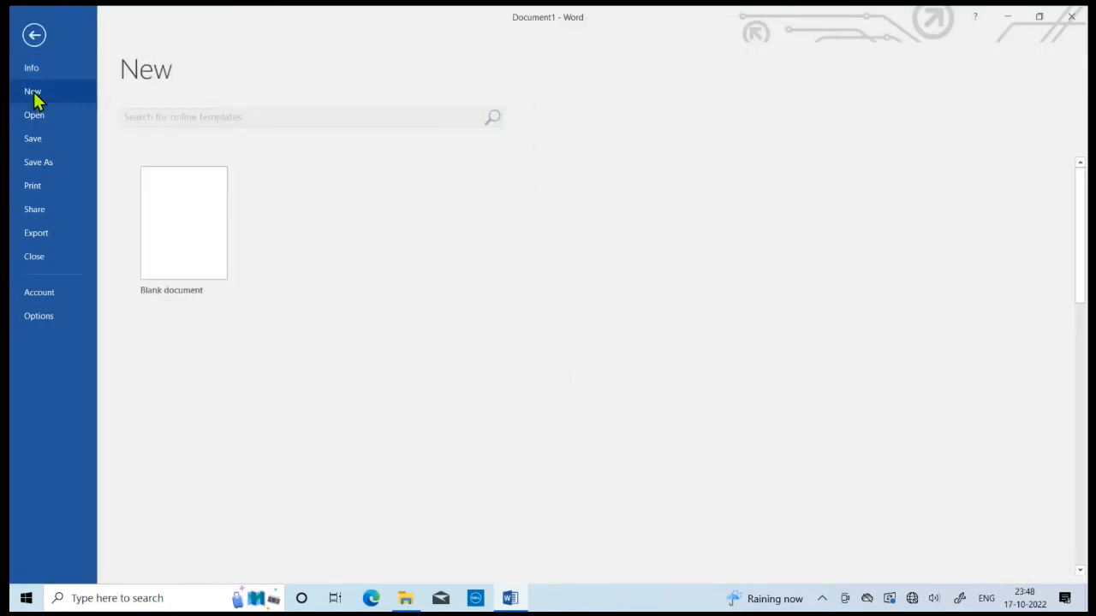
click(201, 278)
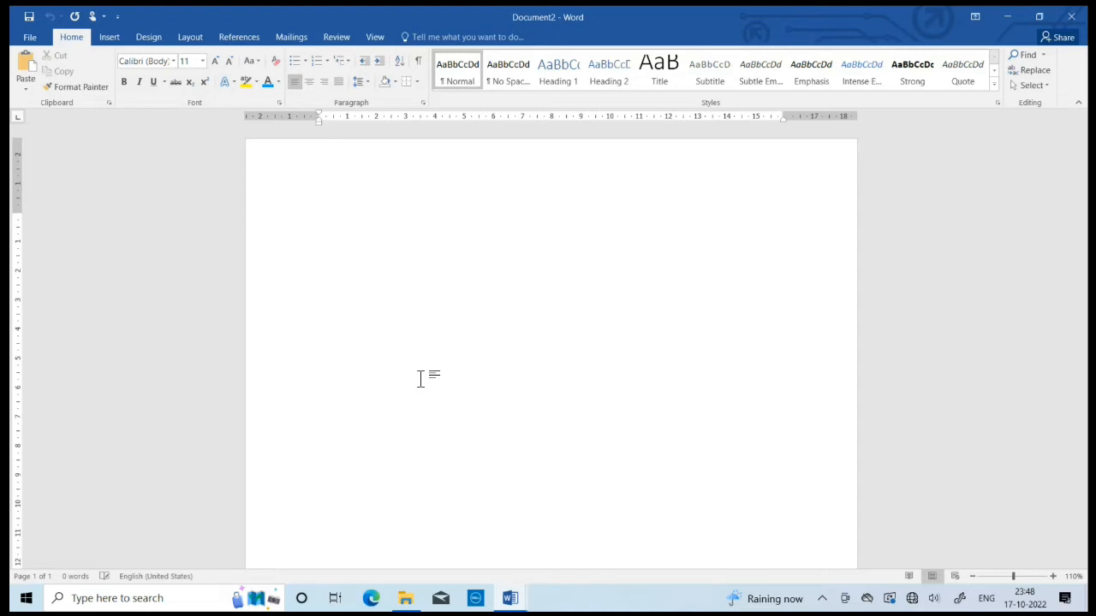
text(=RAND(6)
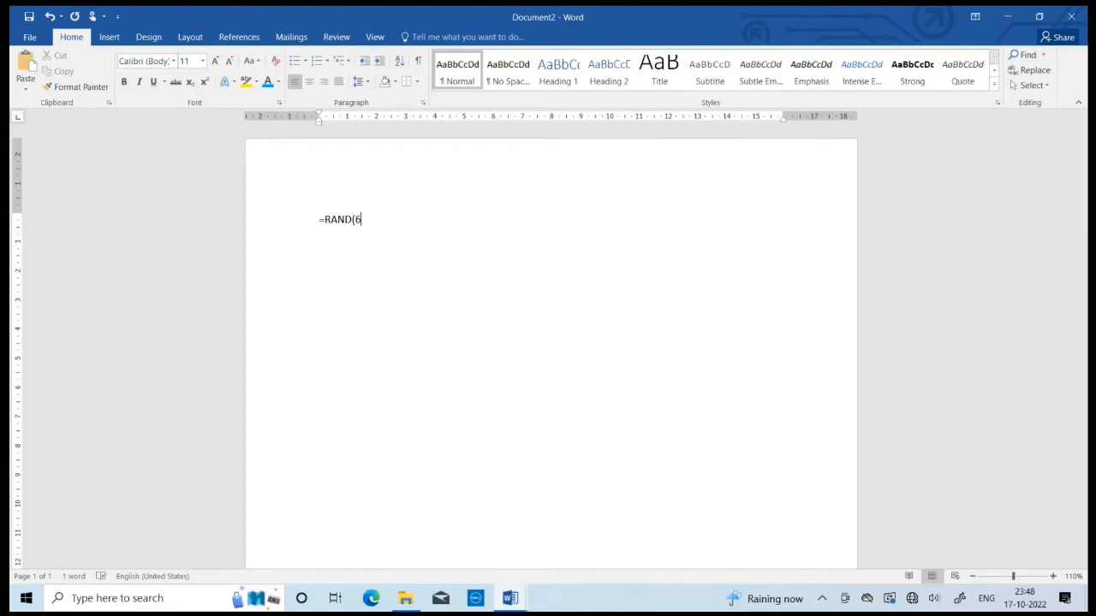
key(Return)
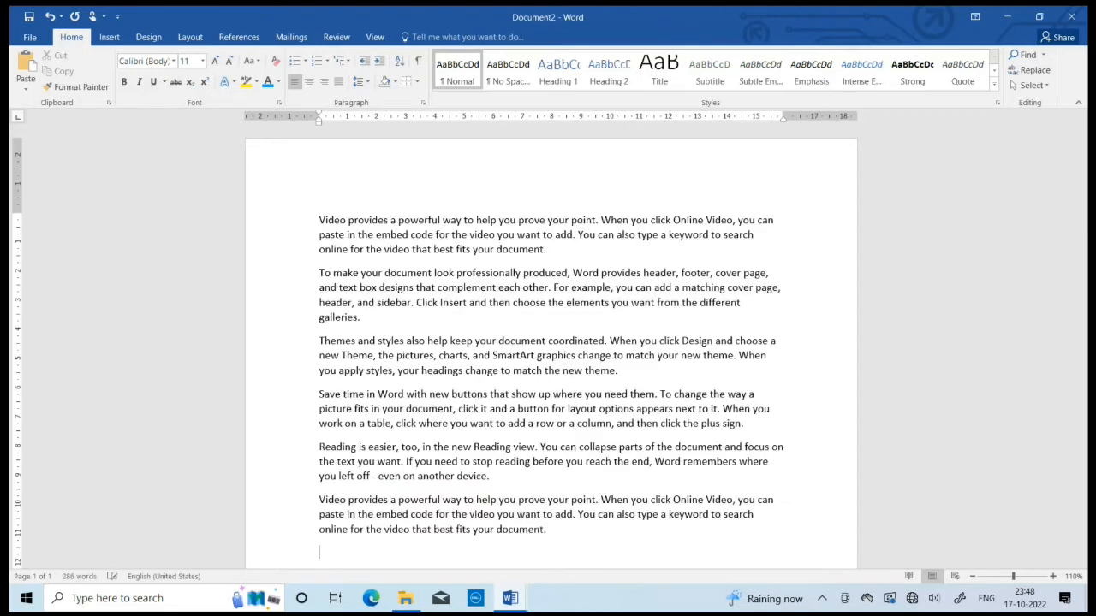
- Enlarge all the sample text to 16 pt
drag(317, 214, 645, 557)
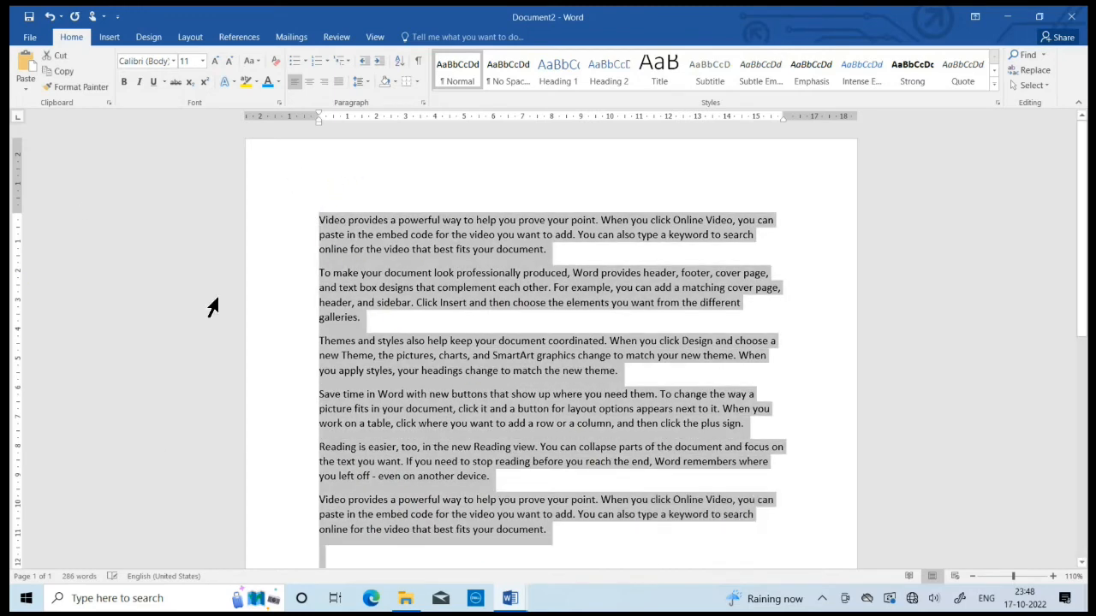
click(217, 63)
click(218, 63)
click(217, 64)
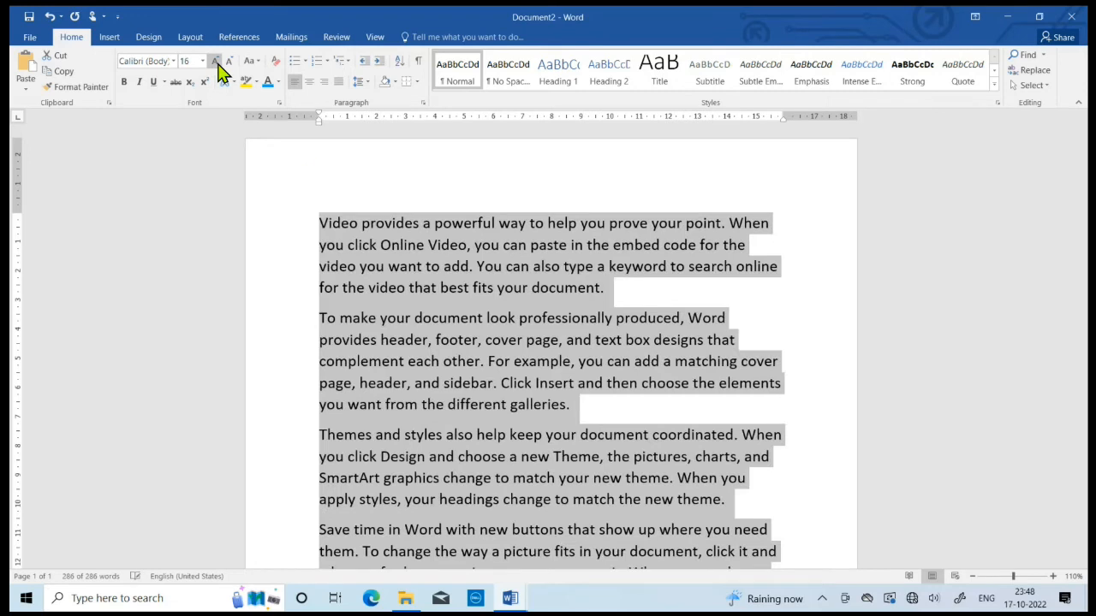
click(672, 420)
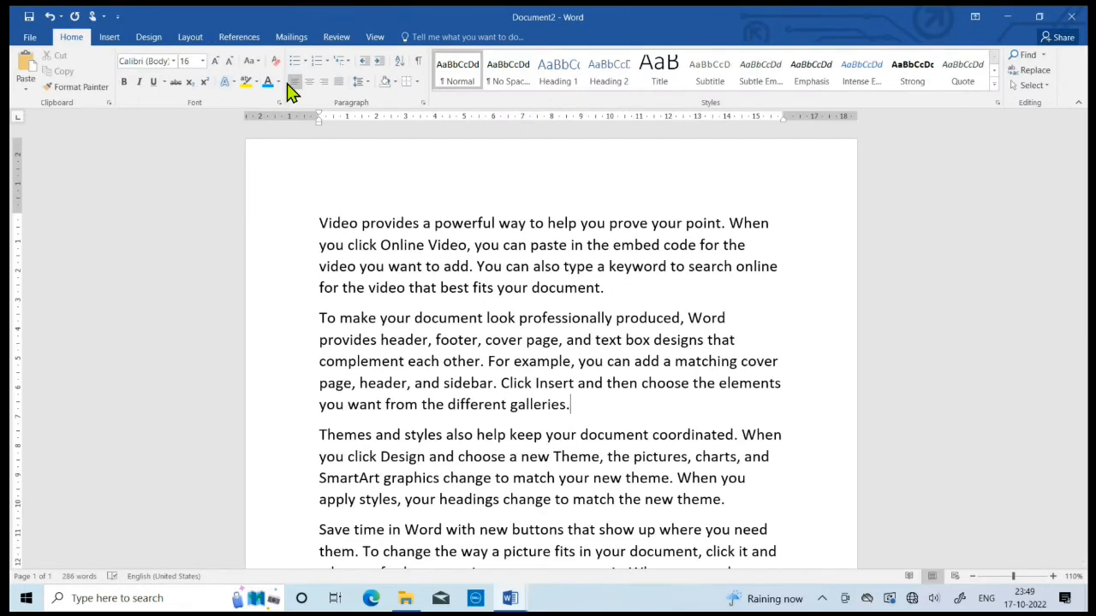
- Right-align all the text in the document
drag(320, 223, 595, 553)
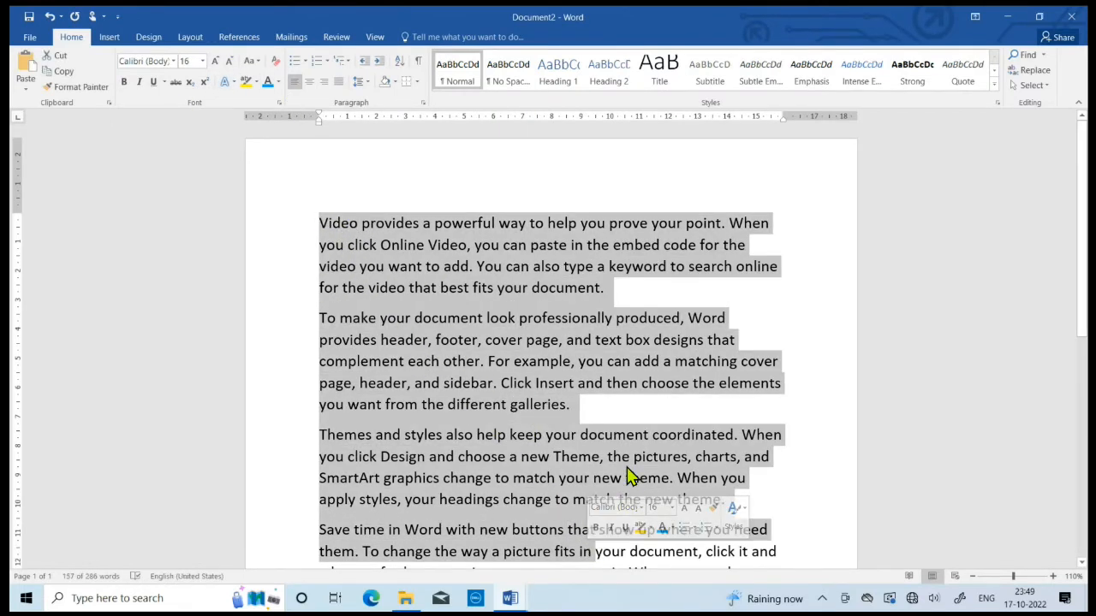
click(629, 471)
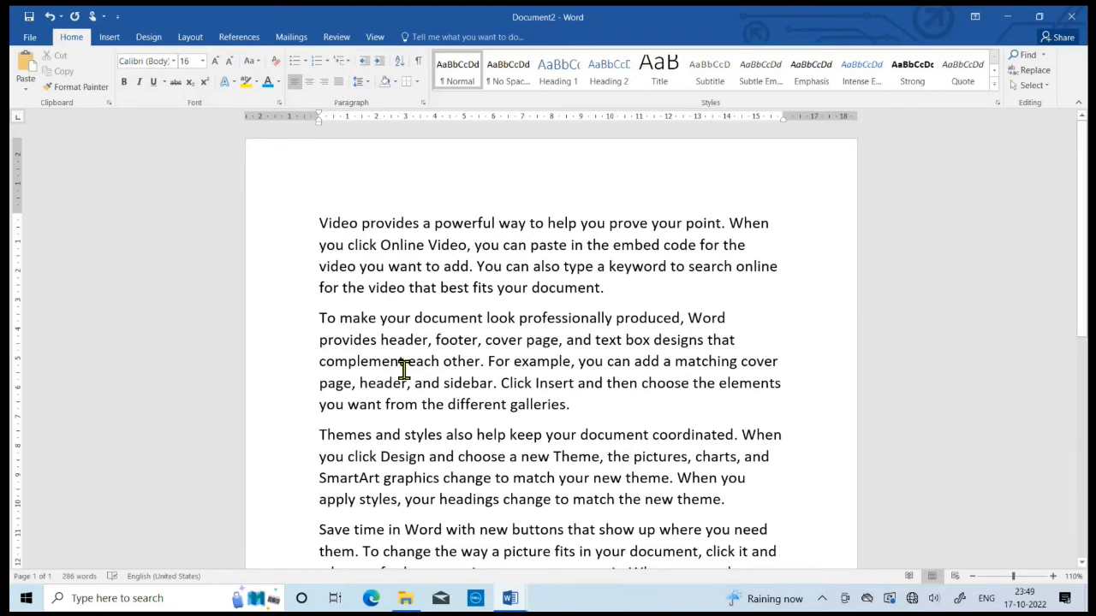
key(ctrl+a)
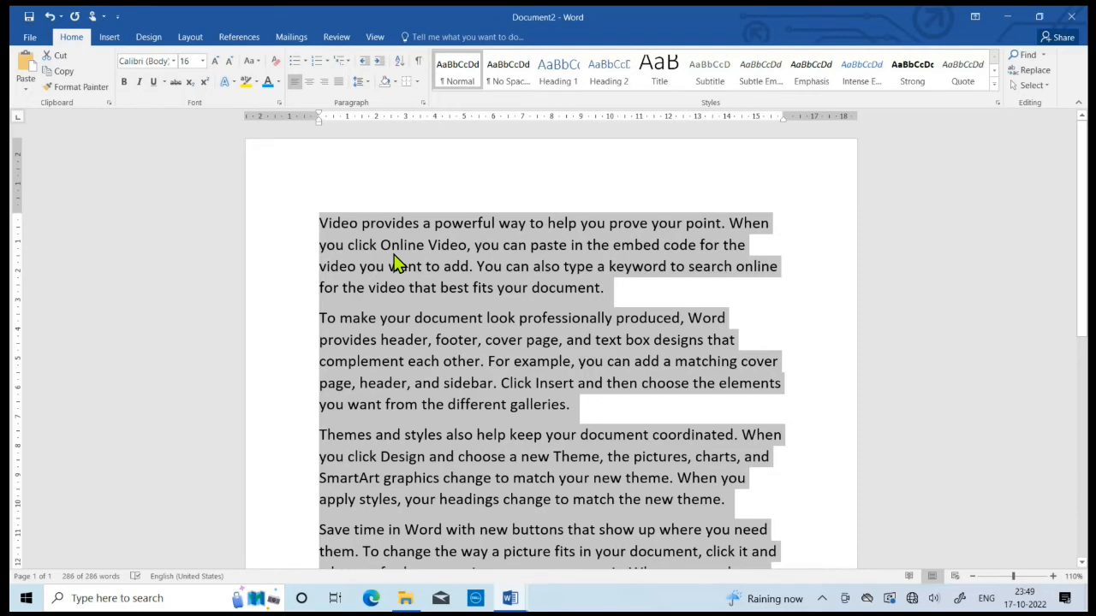
click(324, 83)
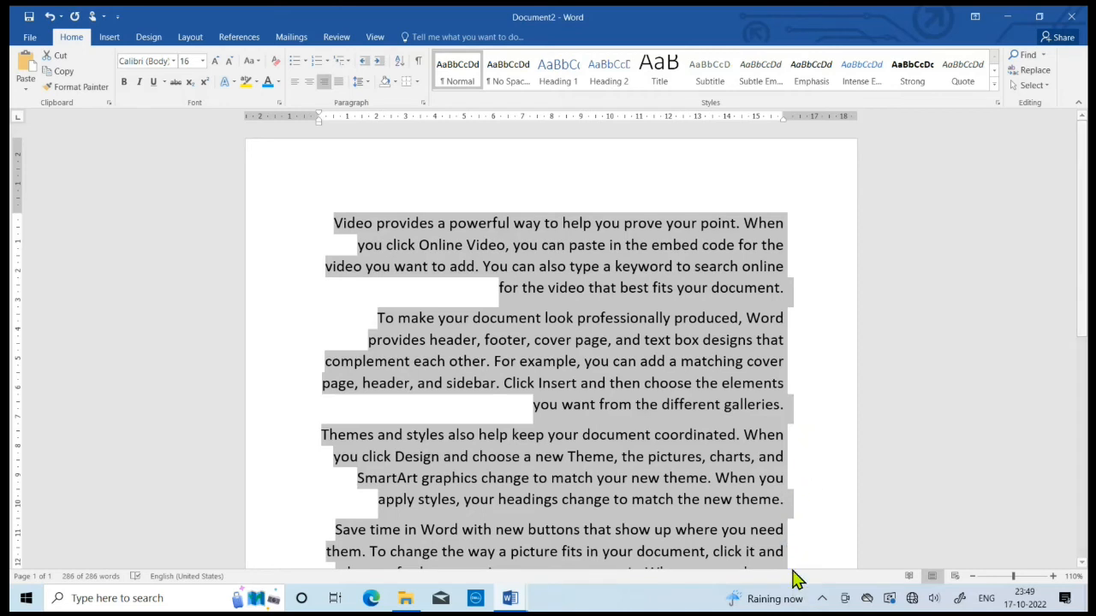
click(726, 203)
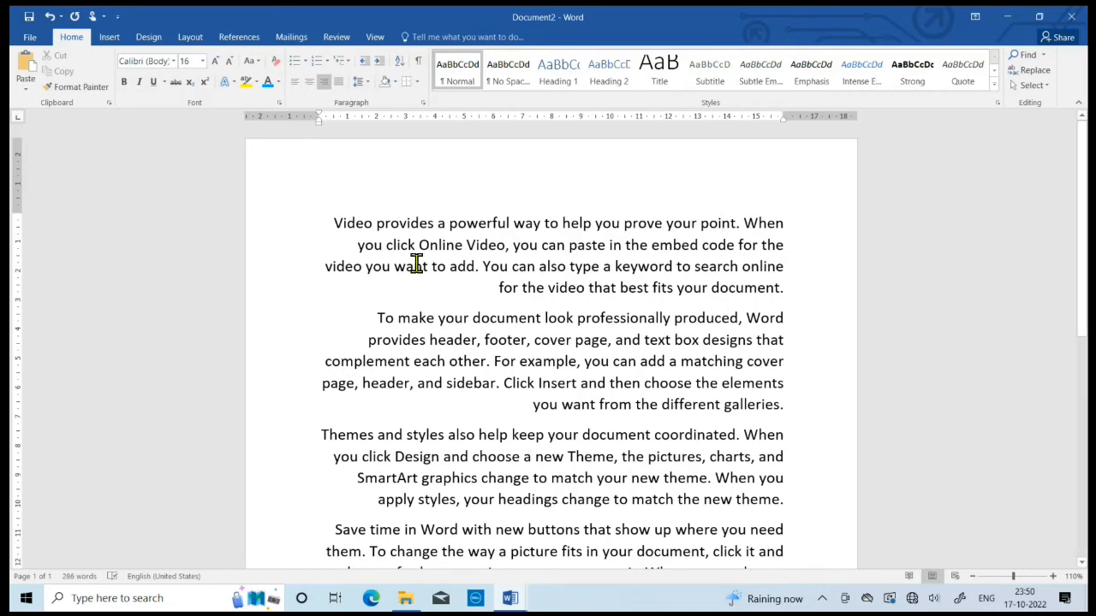
- Align all the text in the document to the left margin
key(ctrl+a)
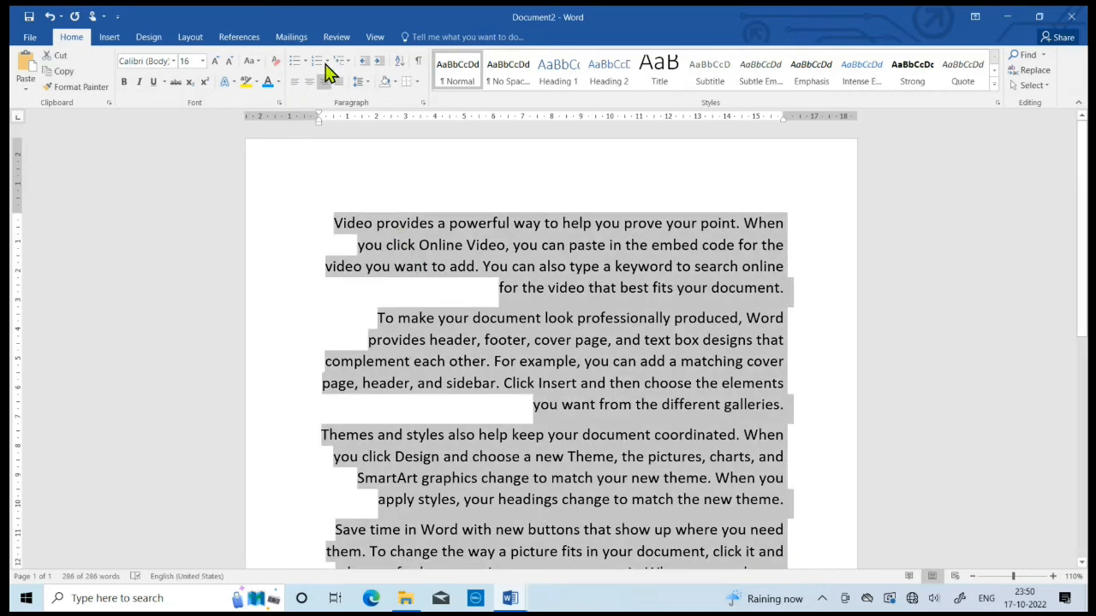
click(293, 81)
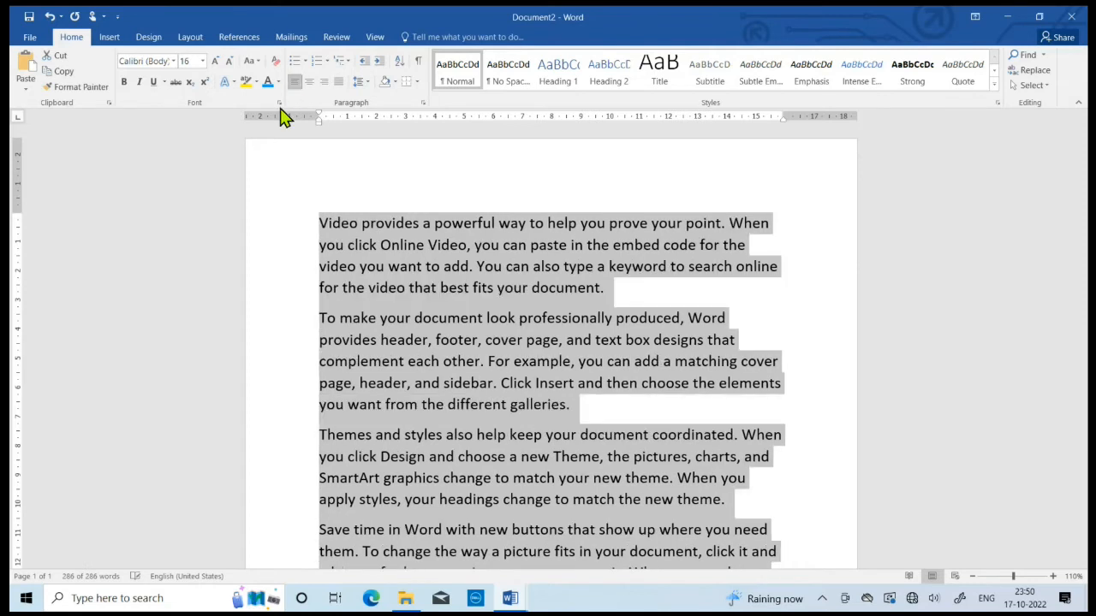
click(332, 298)
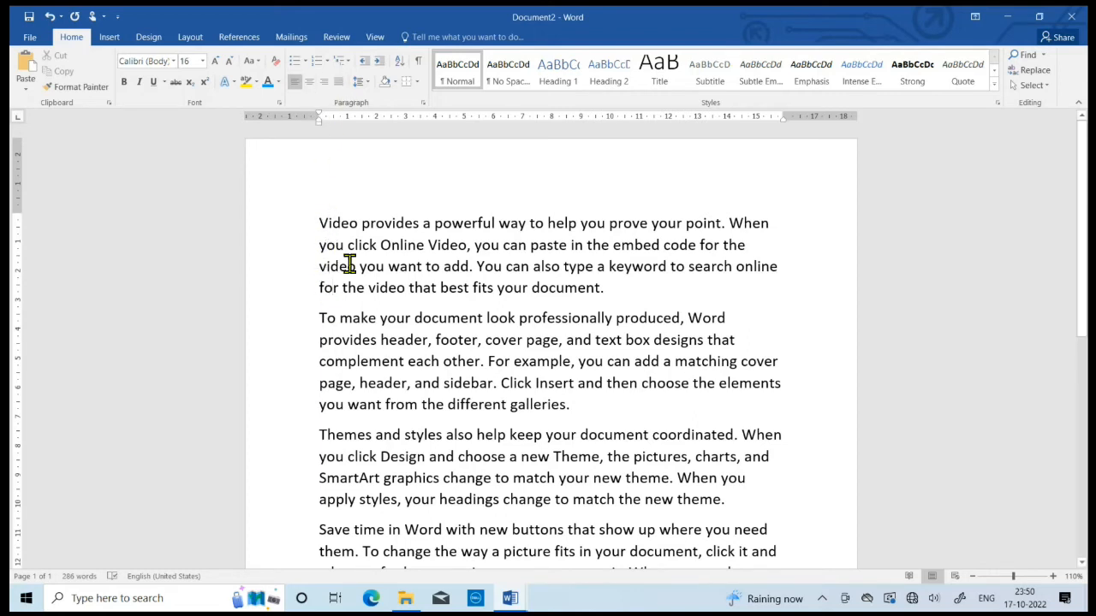
- Center all the text in the document
key(ctrl+a)
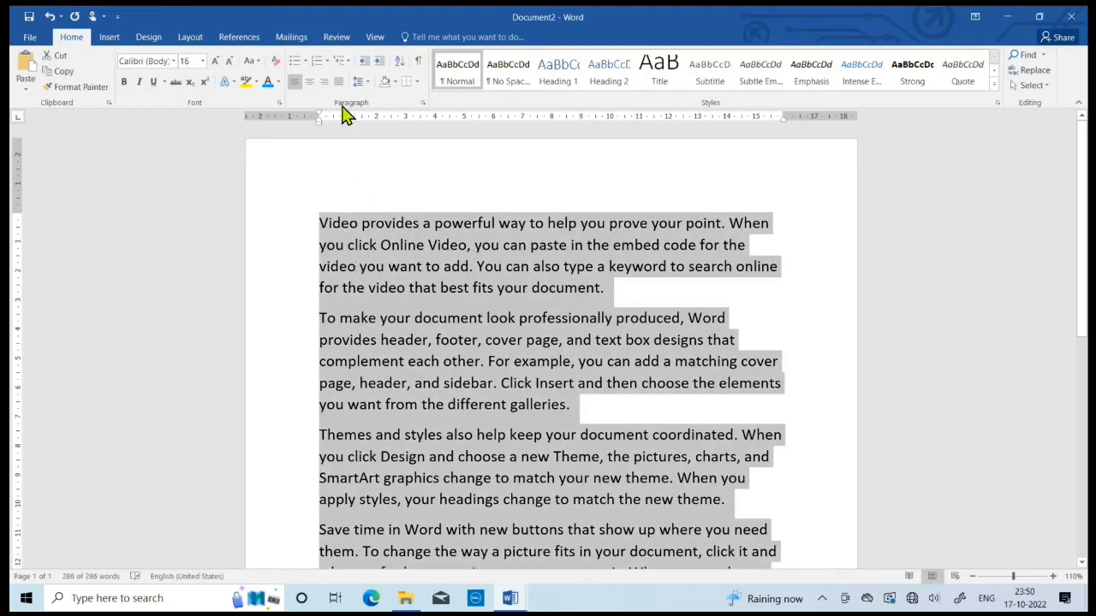
click(310, 81)
click(559, 289)
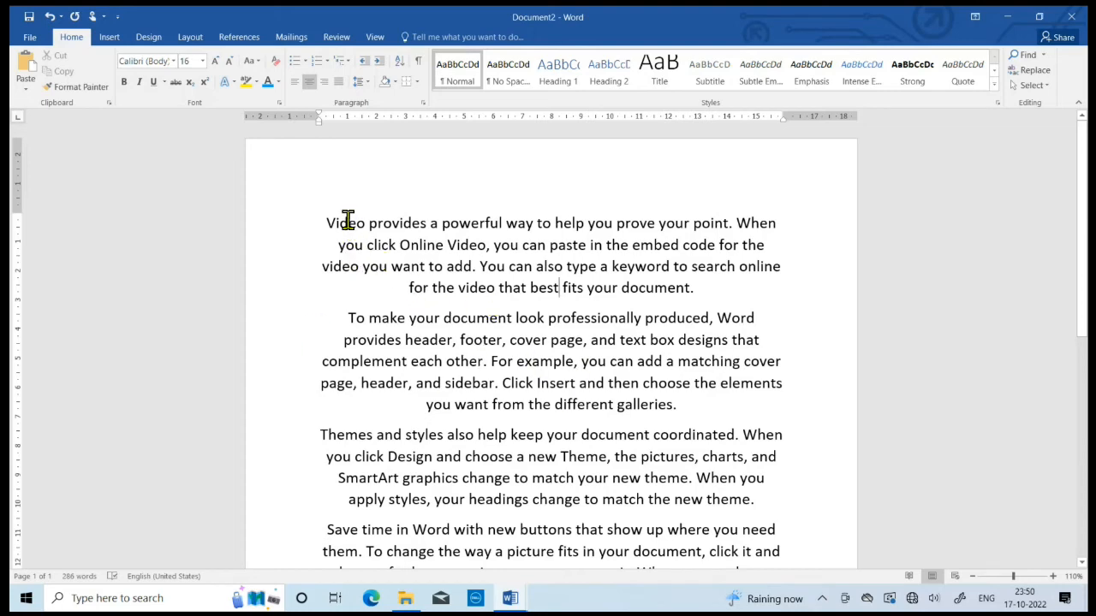
- Return all the centered text in the document to left alignment
key(ctrl+a)
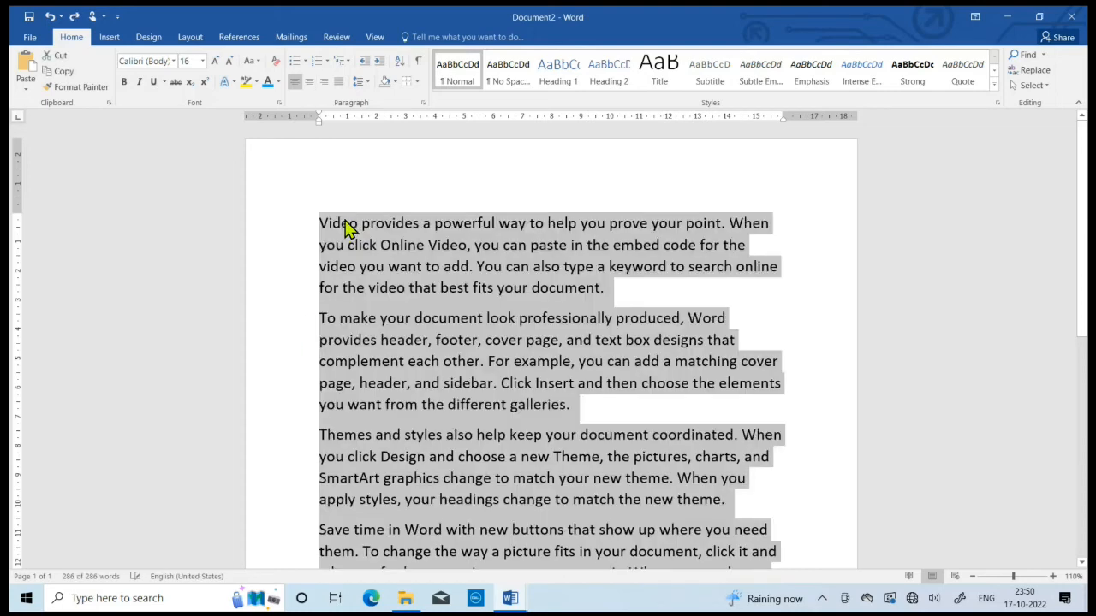
key(ctrl+l)
click(337, 196)
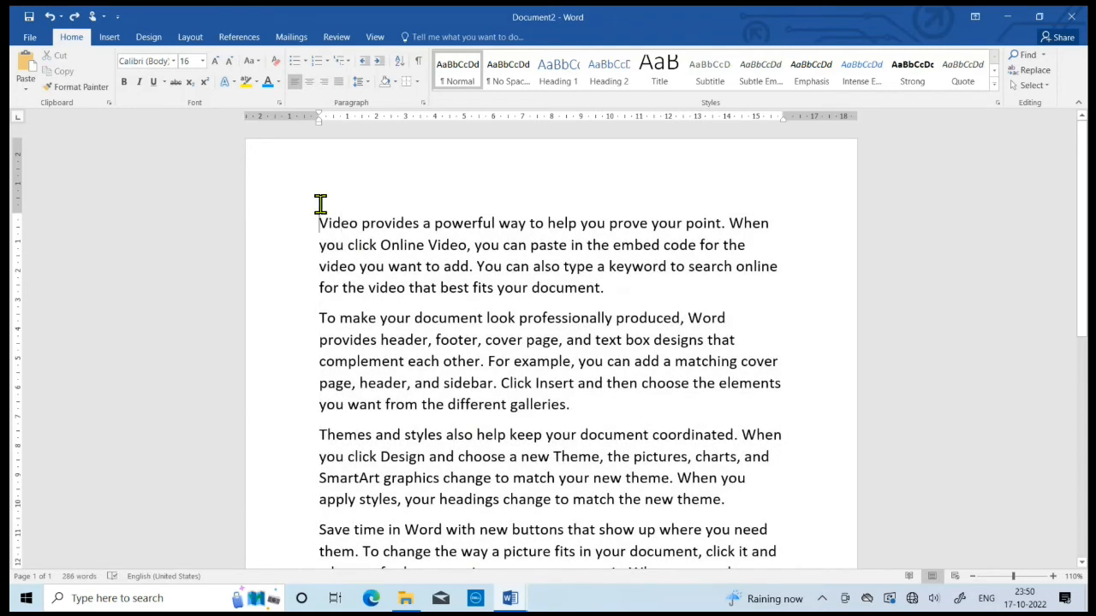
- Add the heading COMPUTER on its own line above the first paragraph and center it
key(Return)
key(Up)
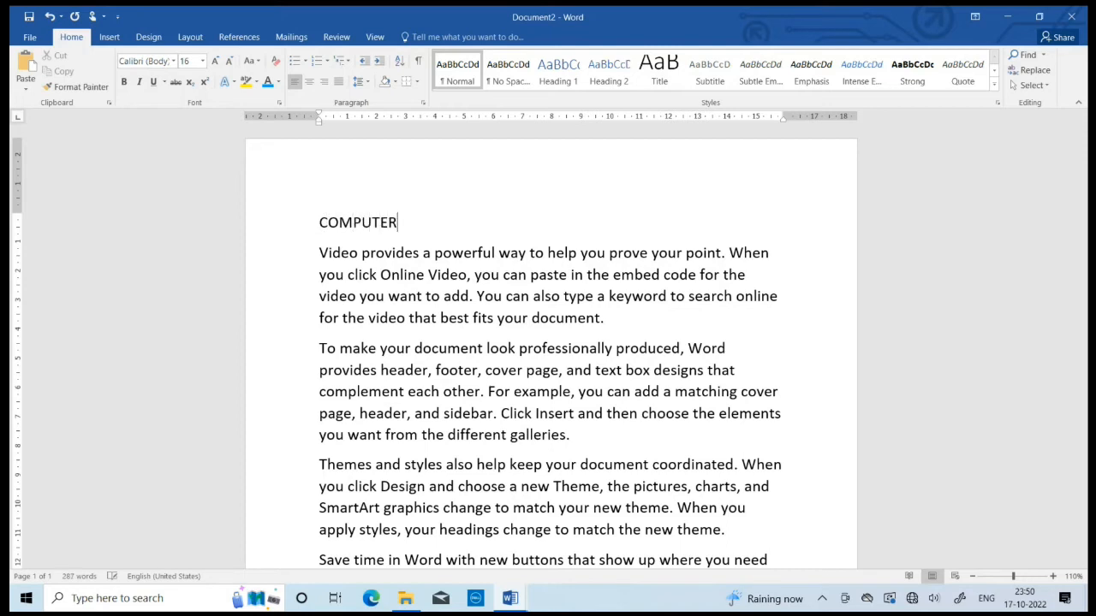
drag(414, 225, 319, 222)
click(309, 82)
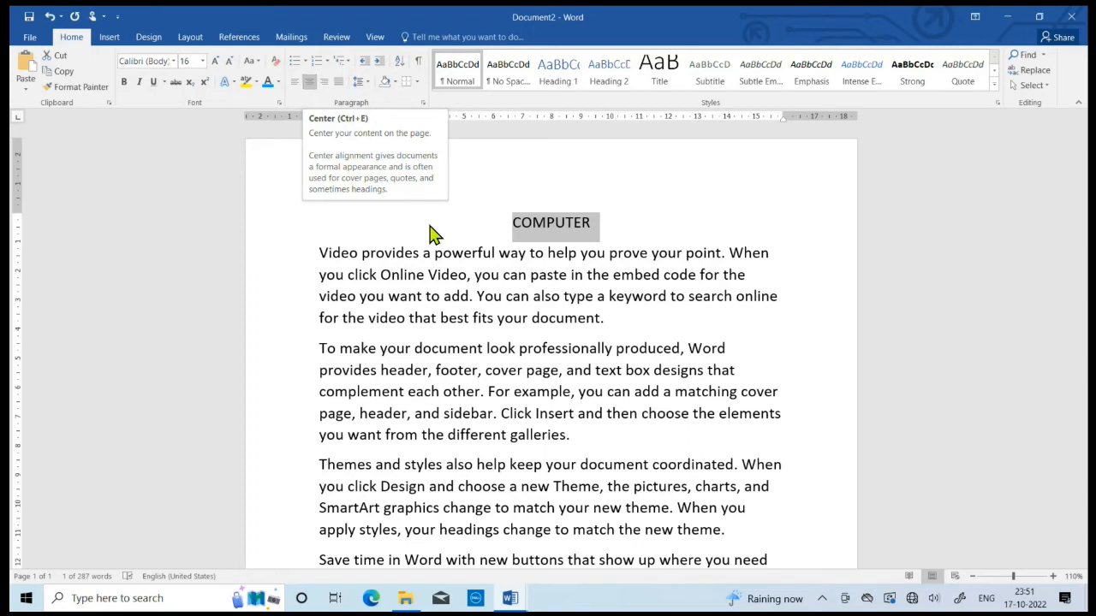
click(325, 274)
drag(321, 256, 351, 296)
click(465, 469)
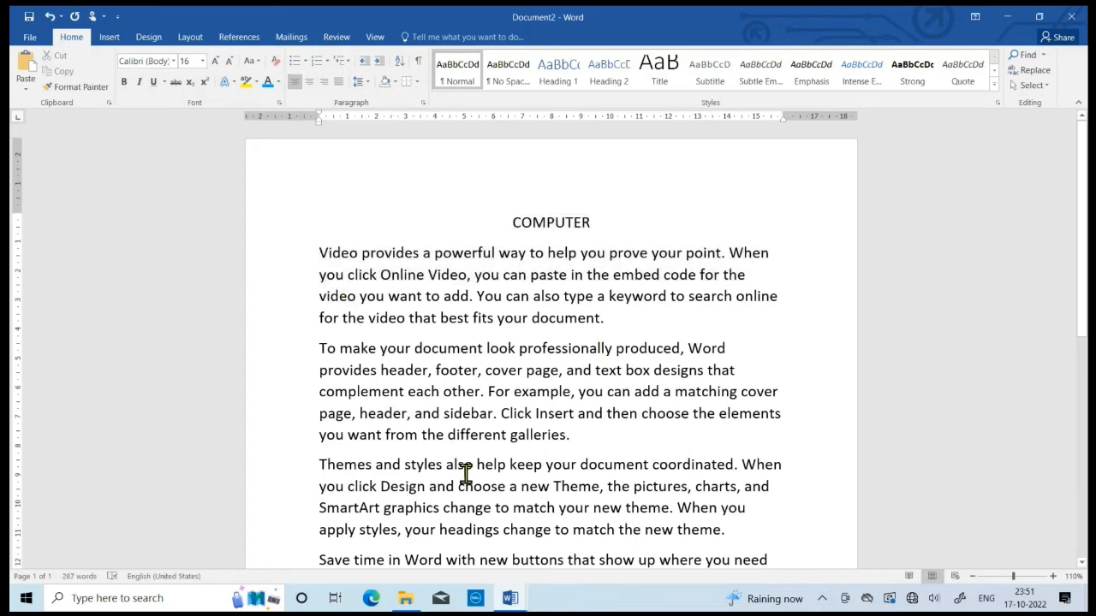
- Justify all the text in the document, including the COMPUTER heading
key(ctrl+a)
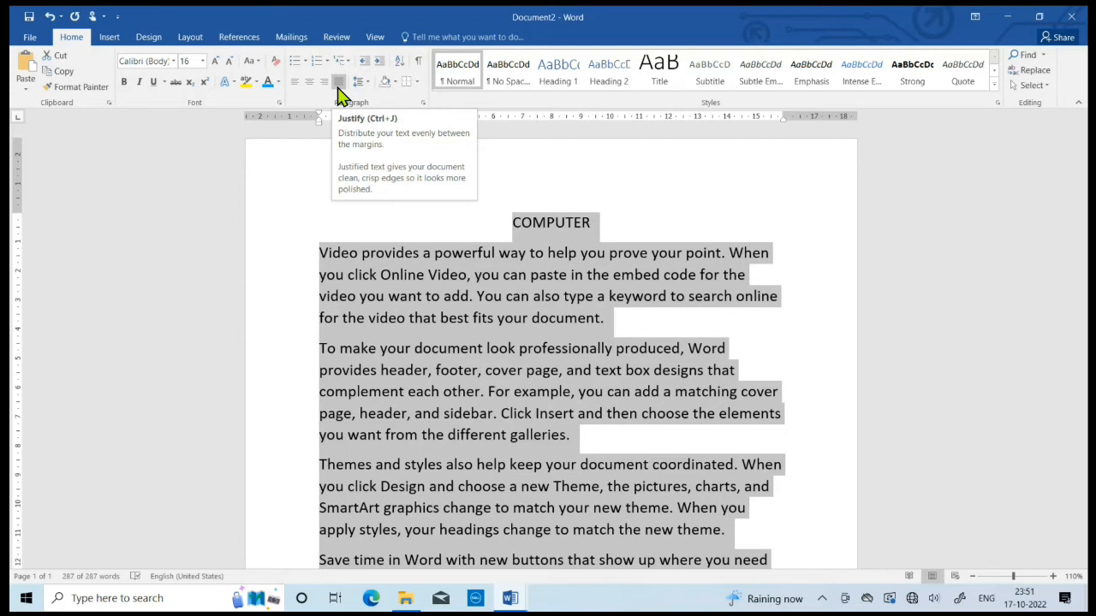
click(340, 94)
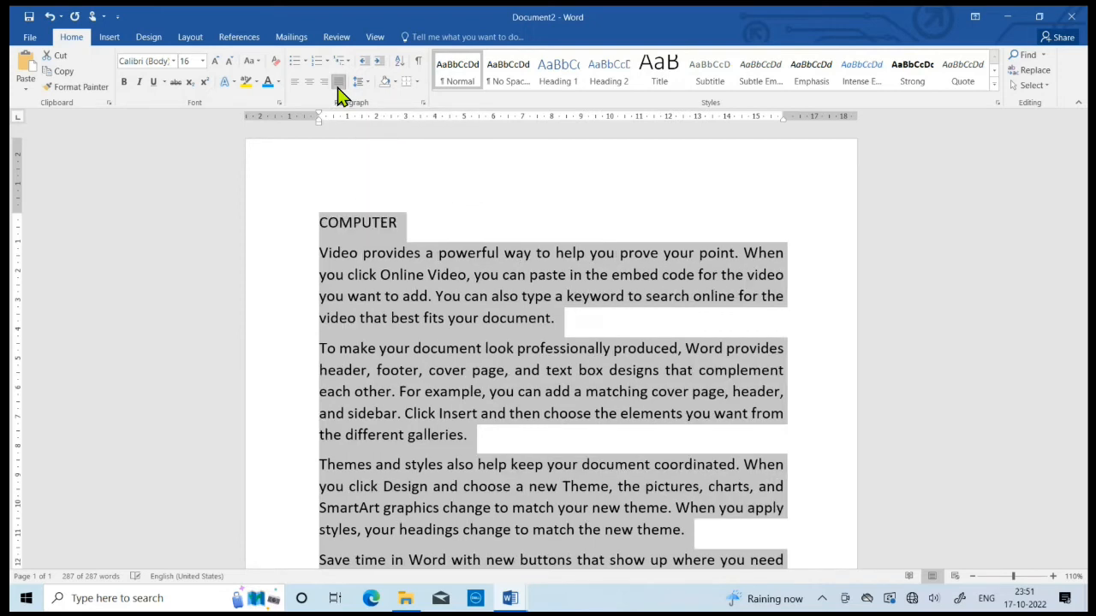
click(824, 422)
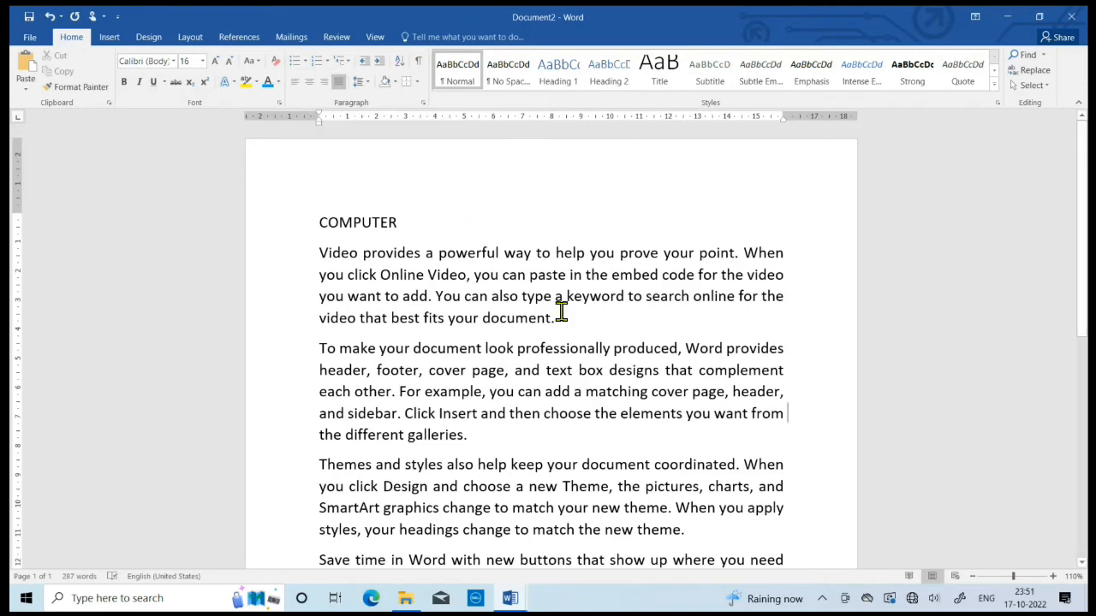
- Enter eight names on separate lines on a second page and format them as a bulleted list
scroll(561, 312, down, 5)
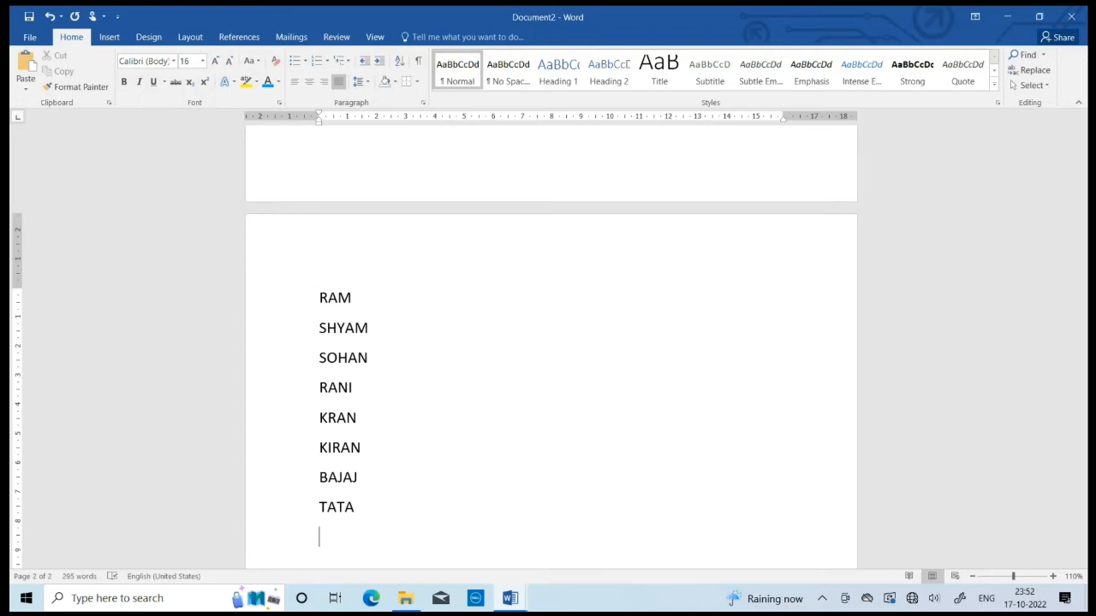
drag(321, 302, 377, 505)
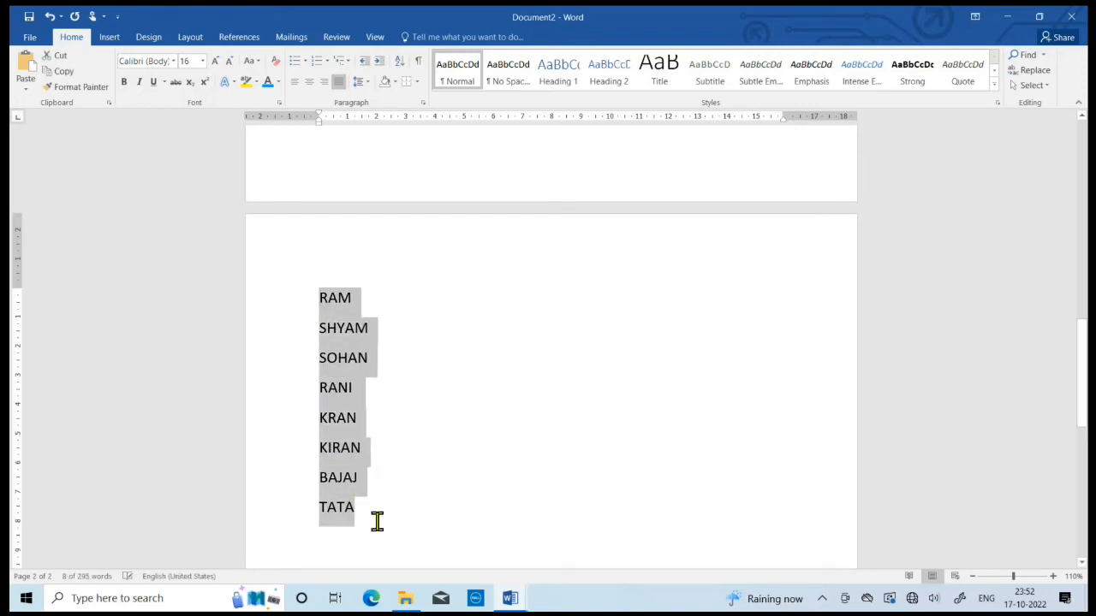
click(374, 519)
drag(317, 298, 384, 526)
click(385, 525)
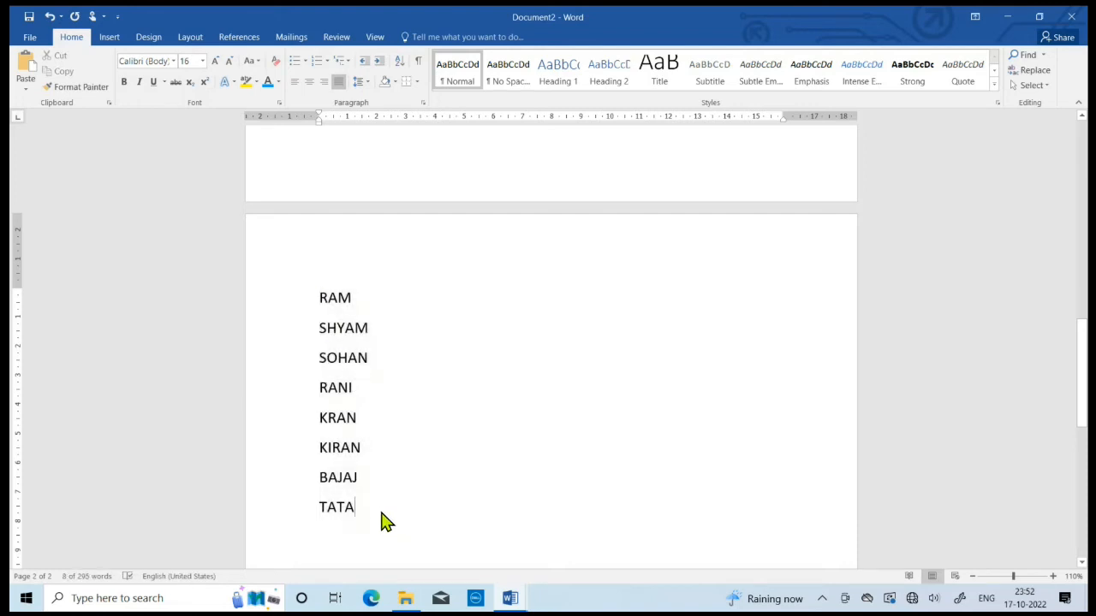
drag(317, 296, 364, 523)
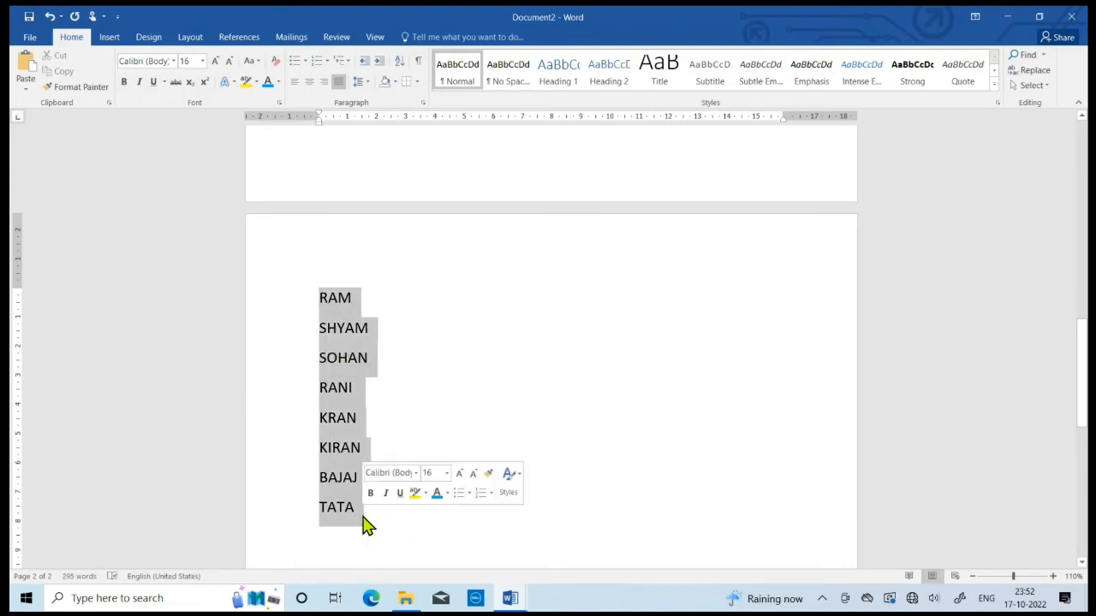
click(295, 61)
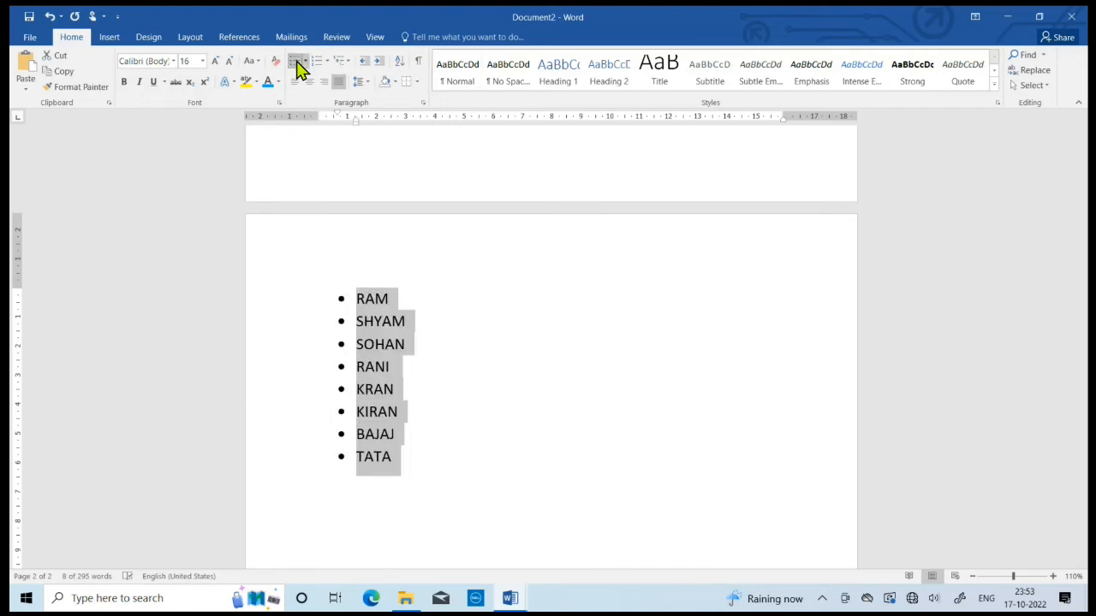
click(458, 458)
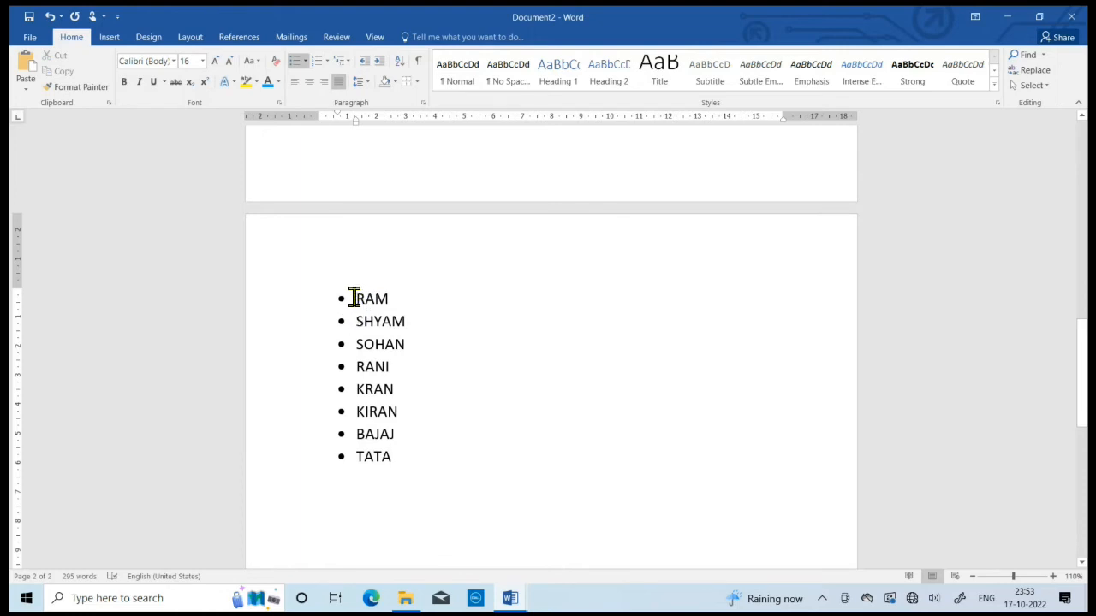
- Convert the bulleted name list into a numbered list
drag(355, 301, 415, 469)
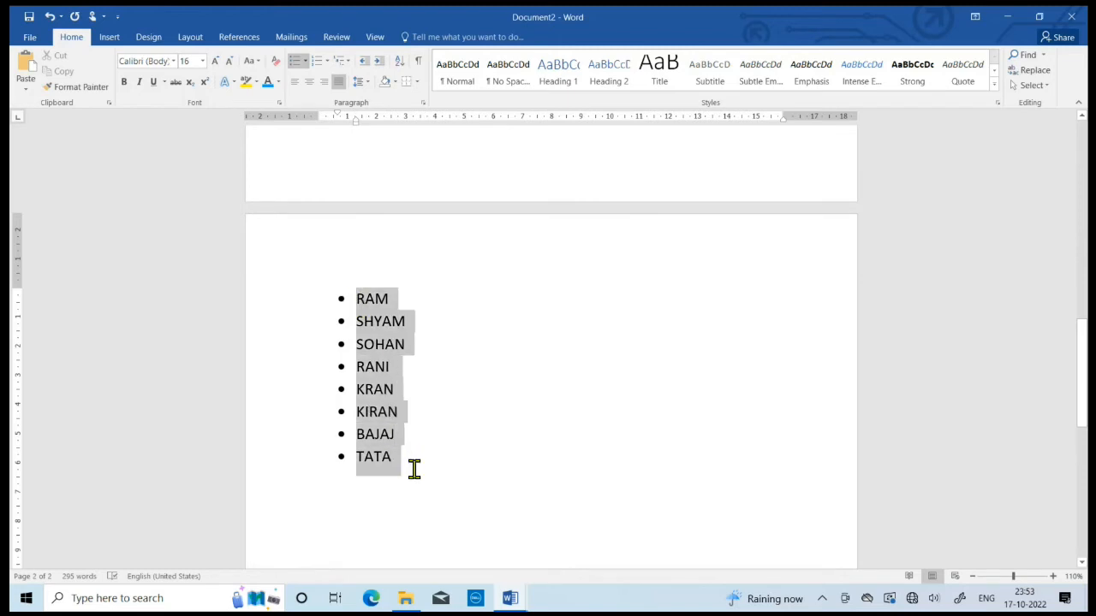
click(317, 66)
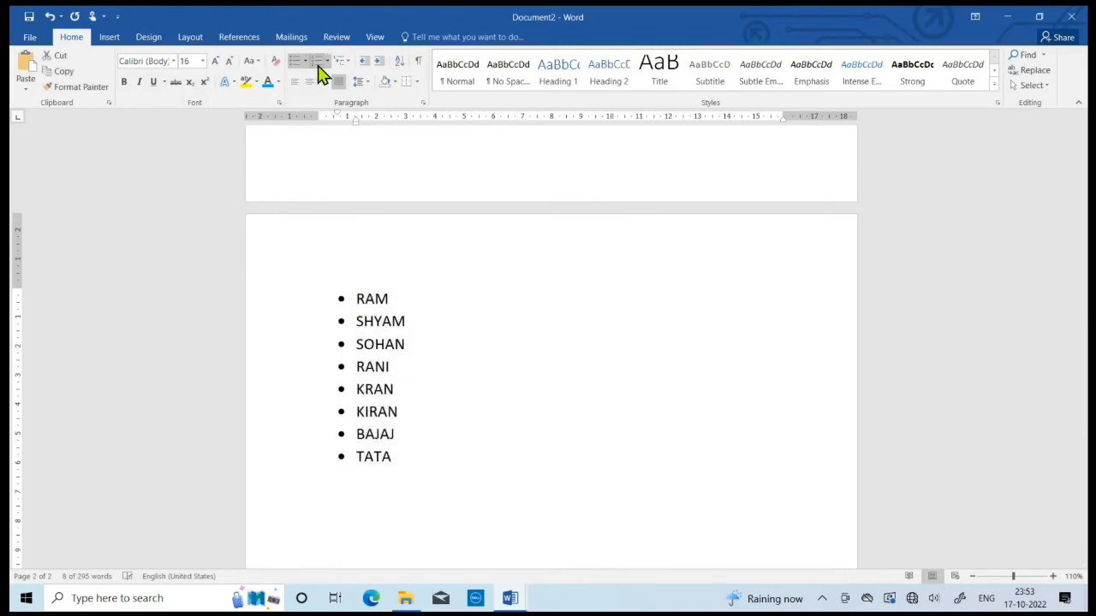
click(456, 470)
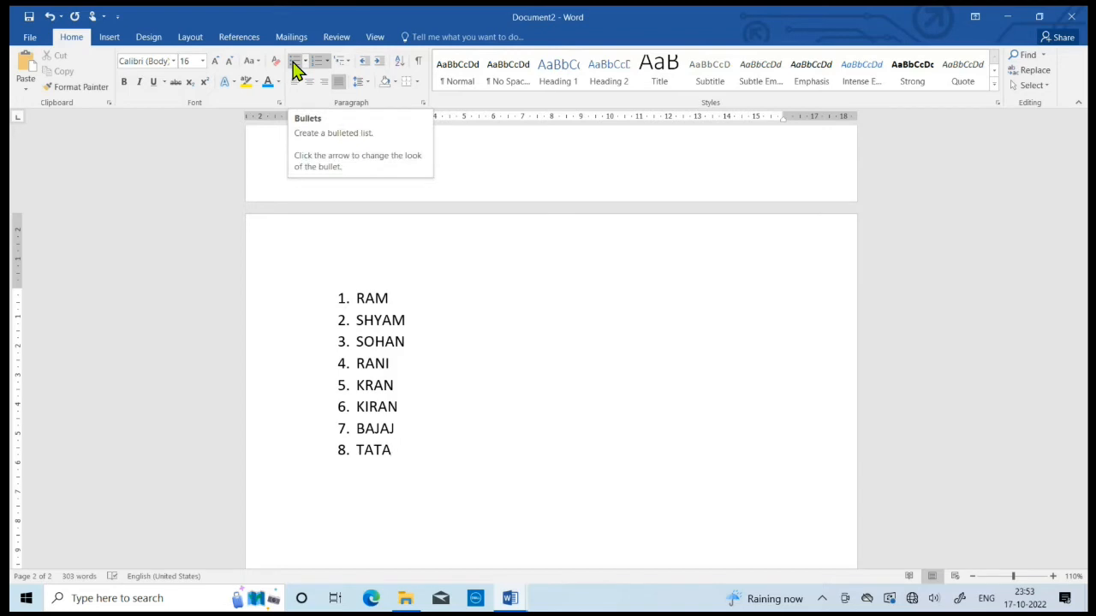
- Change the numbered name list back to round bullets
drag(356, 298, 421, 448)
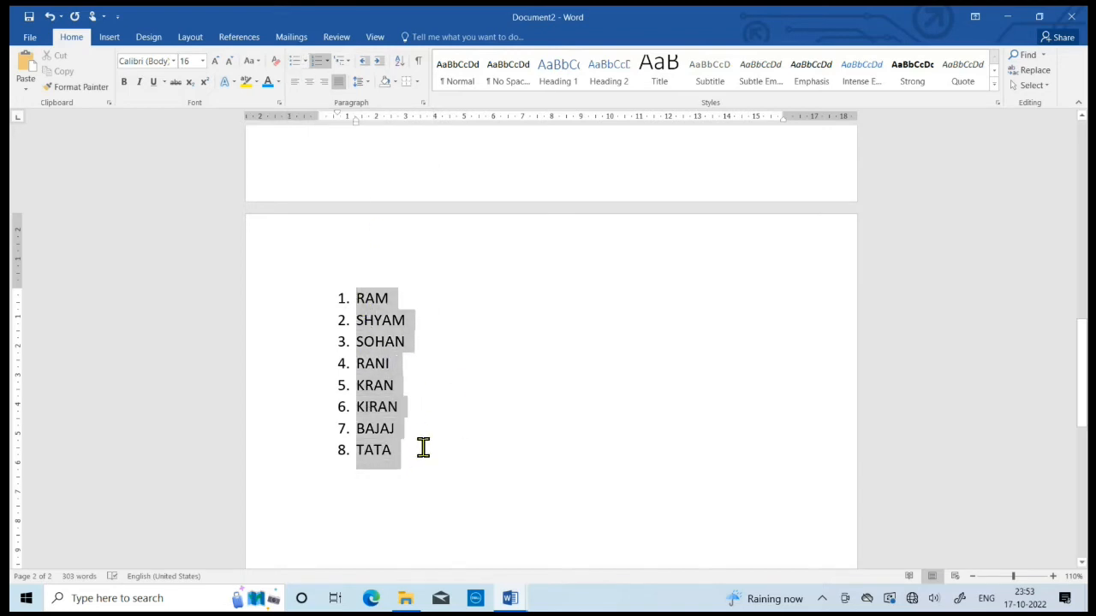
click(296, 67)
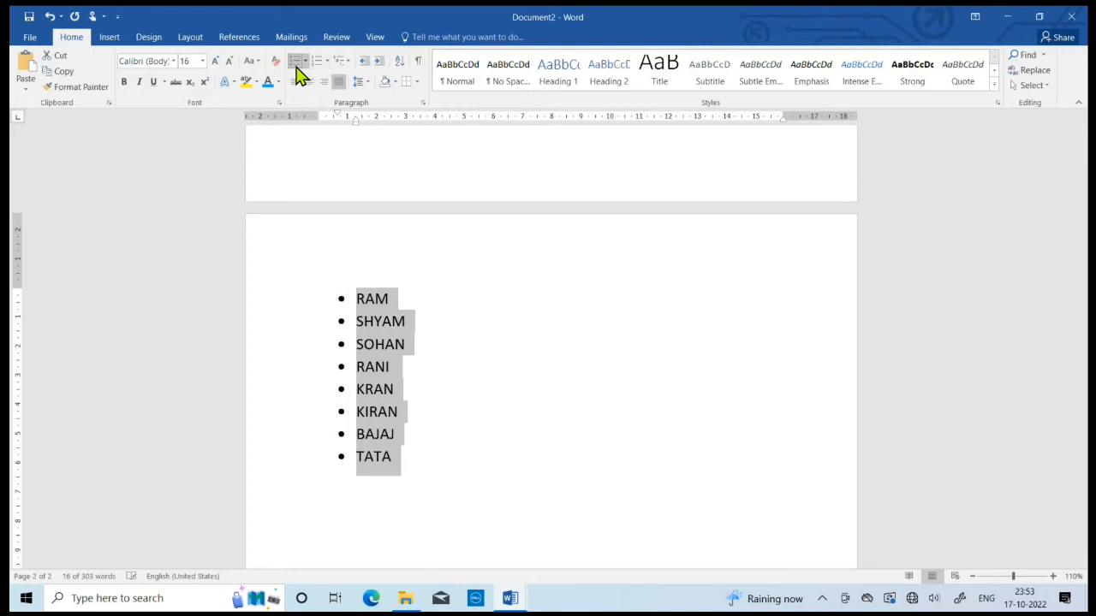
click(434, 418)
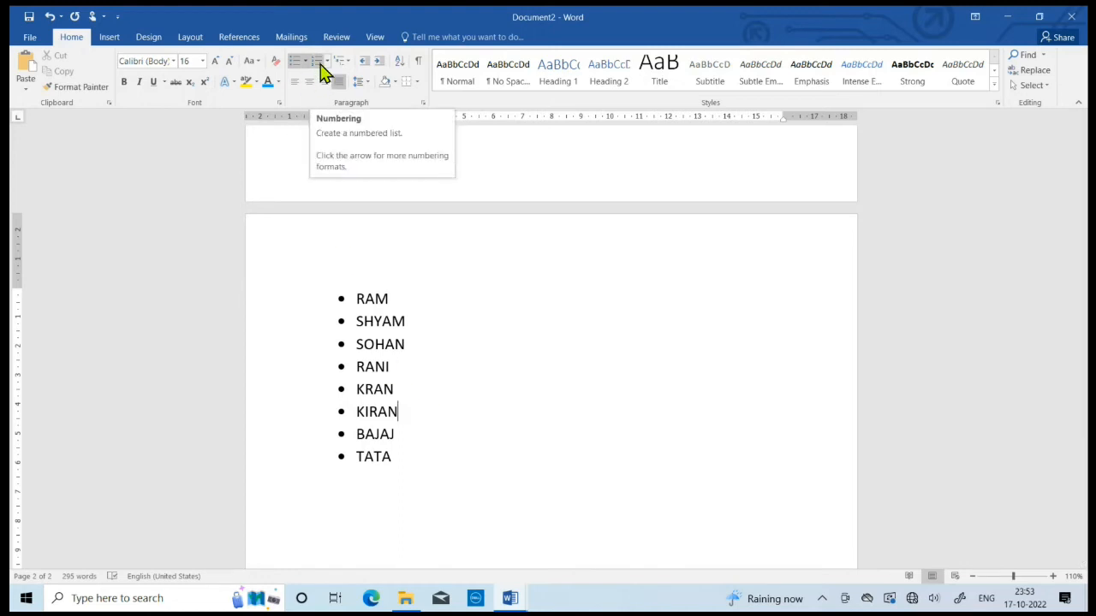
click(417, 454)
- Try different line spacings, such as 1.5 and 1.15, on the first two paragraphs below the COMPUTER heading
scroll(395, 379, up, 15)
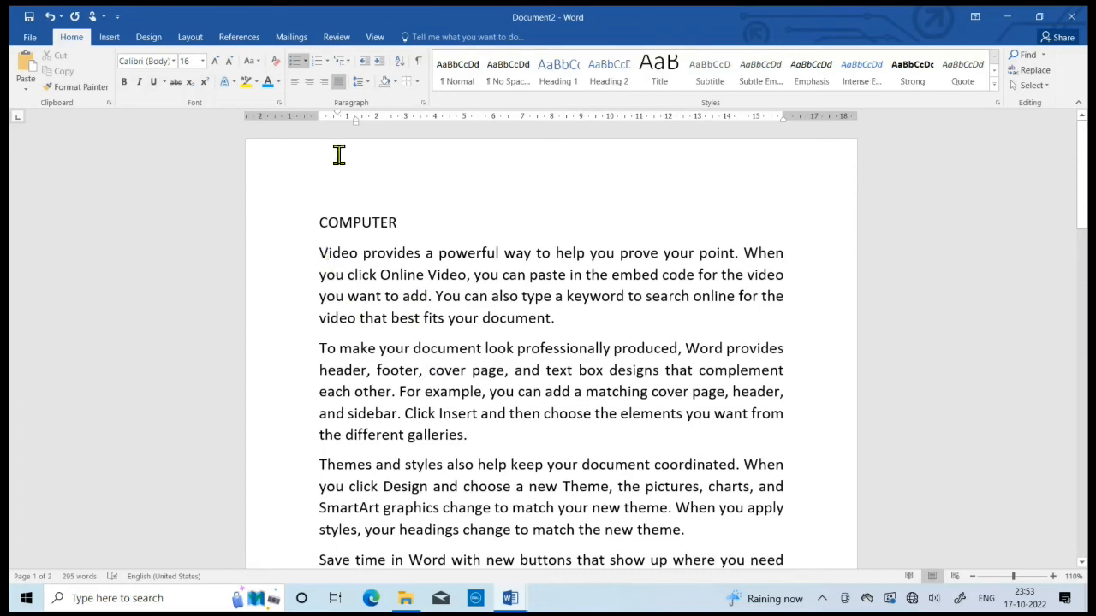
drag(314, 254, 666, 454)
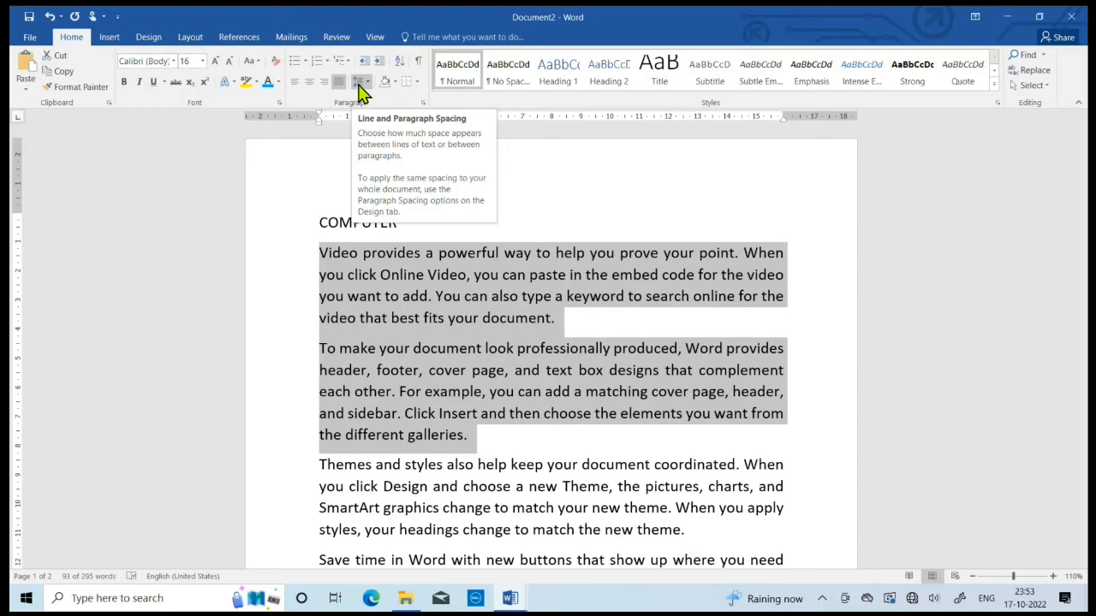
click(359, 84)
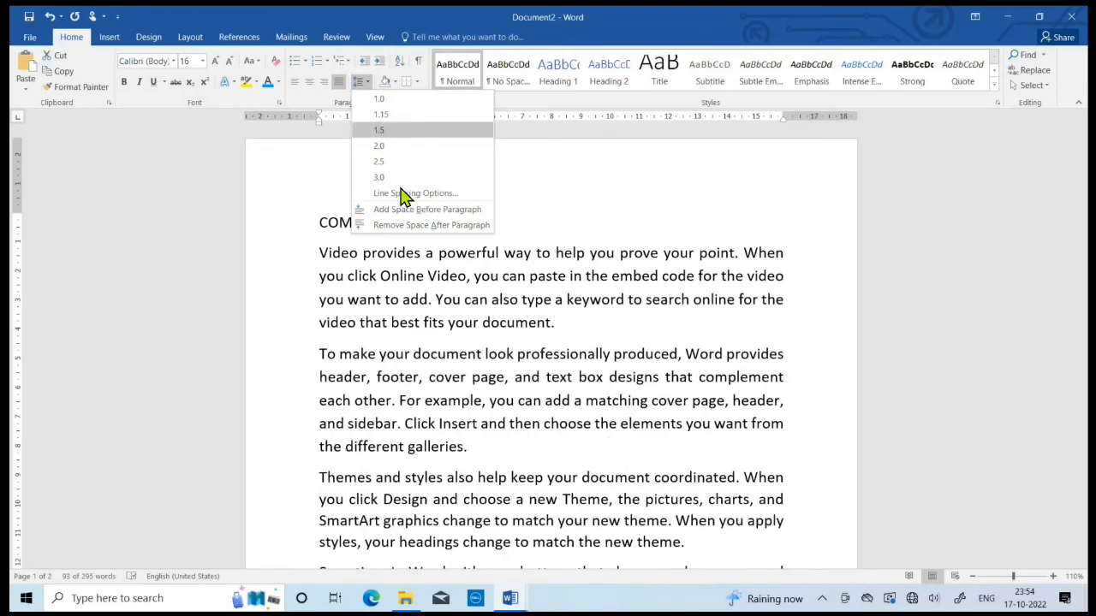
click(600, 501)
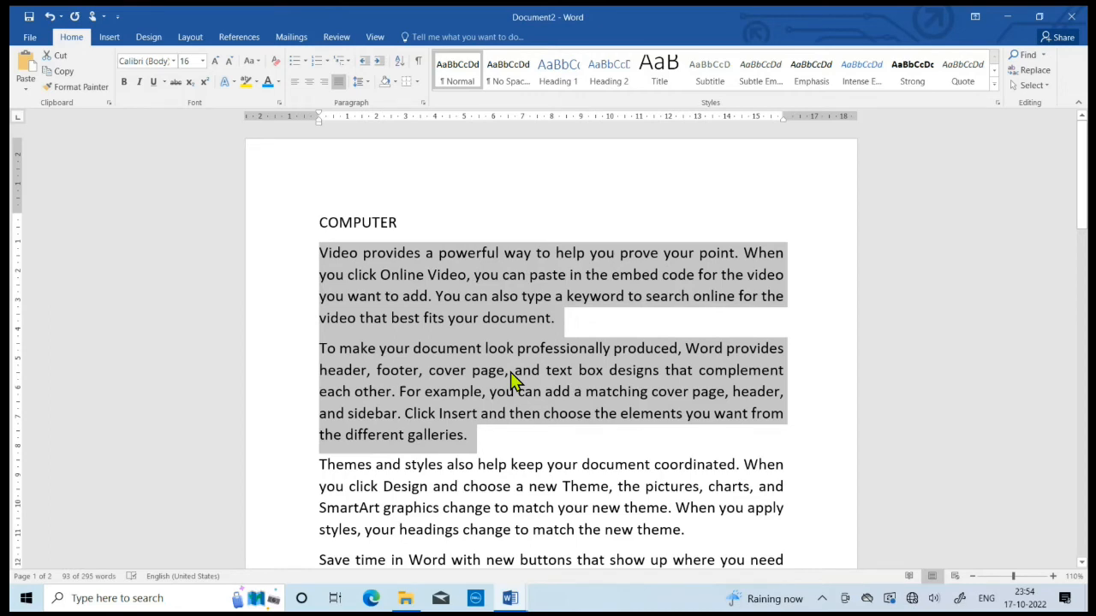
click(365, 84)
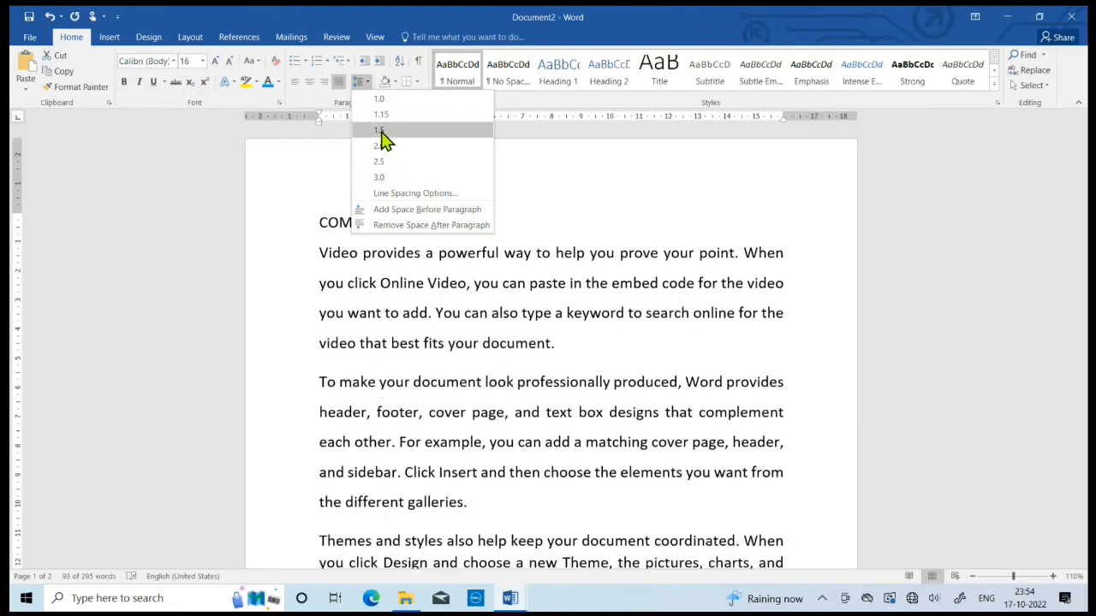
click(379, 114)
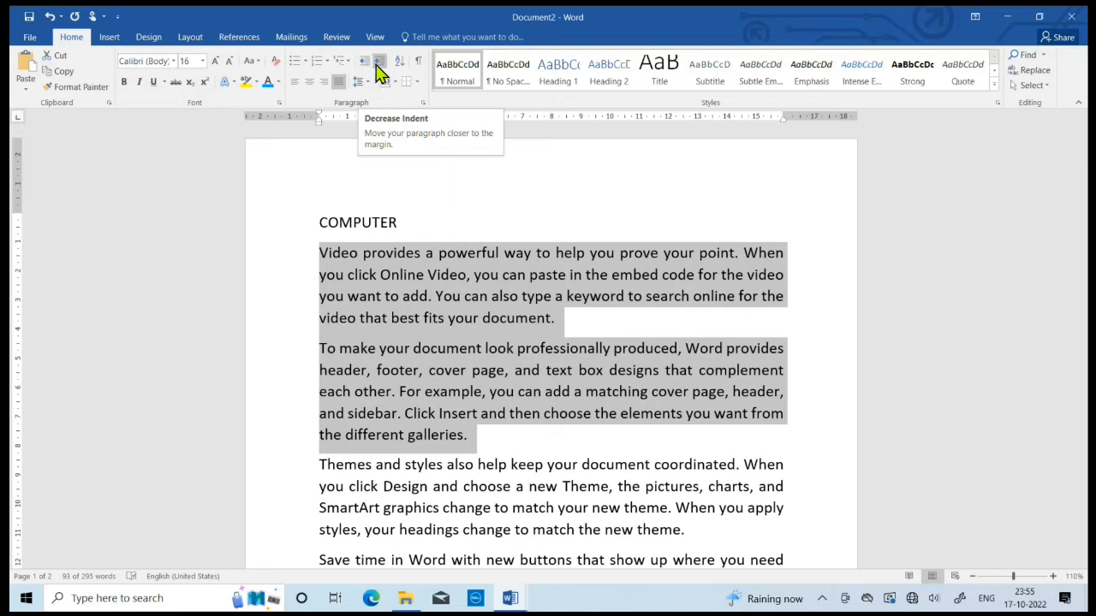
click(544, 421)
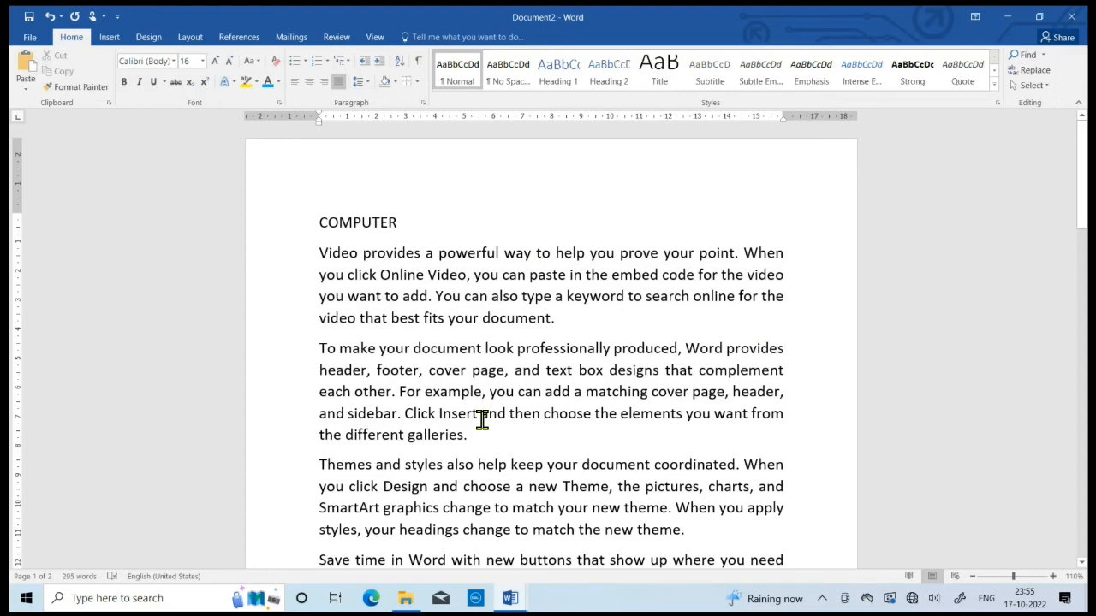
- Increase the indent of all the text in the document by two levels
key(ctrl+a)
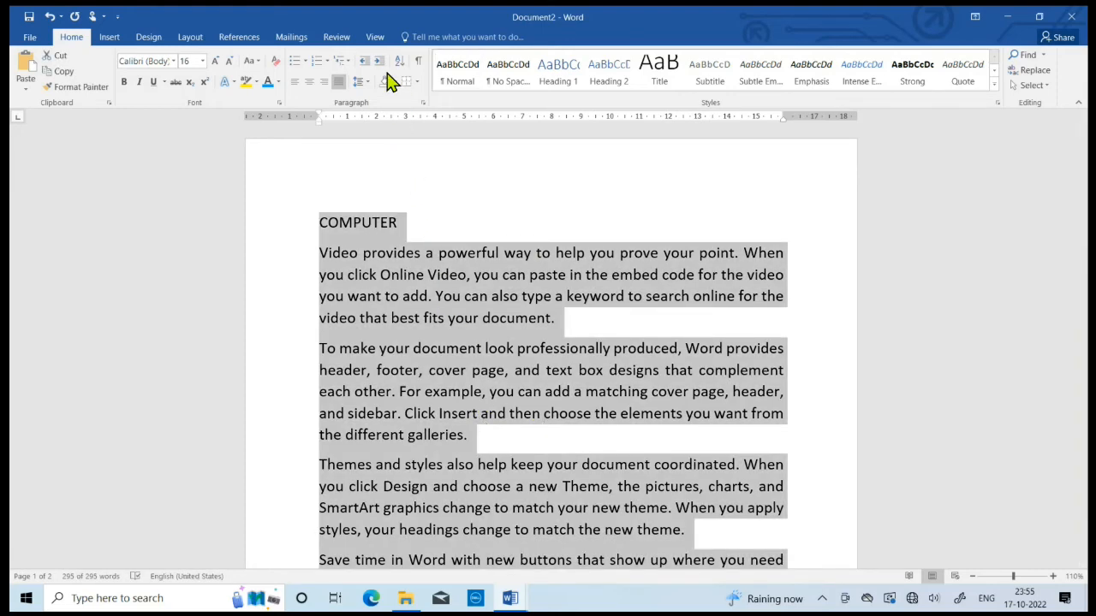
click(378, 61)
click(378, 60)
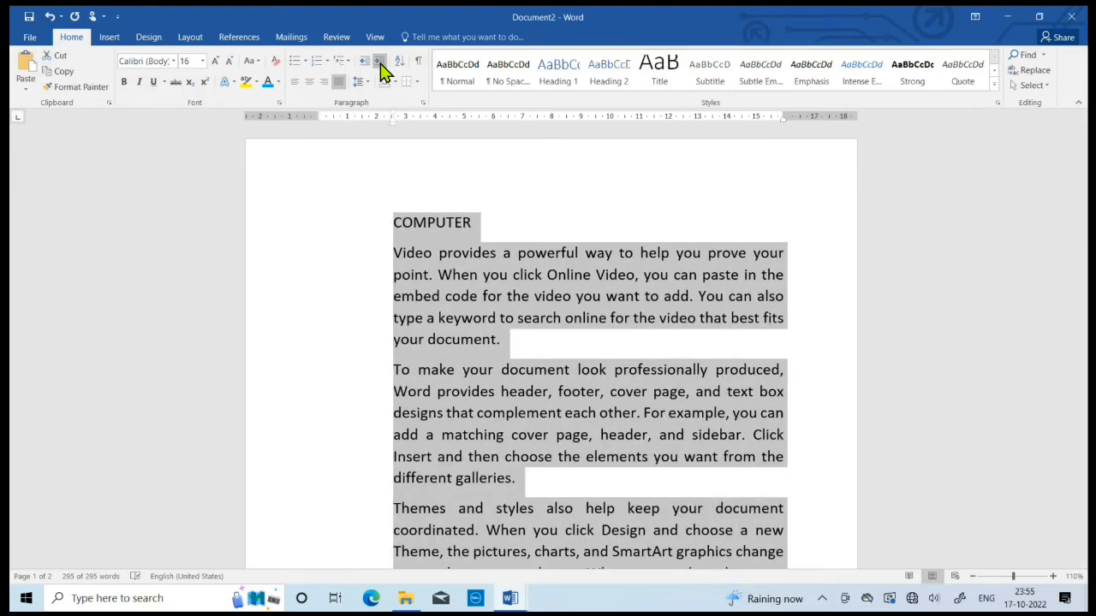
- Decrease the indent of all the text by two levels, back to the margin
click(364, 61)
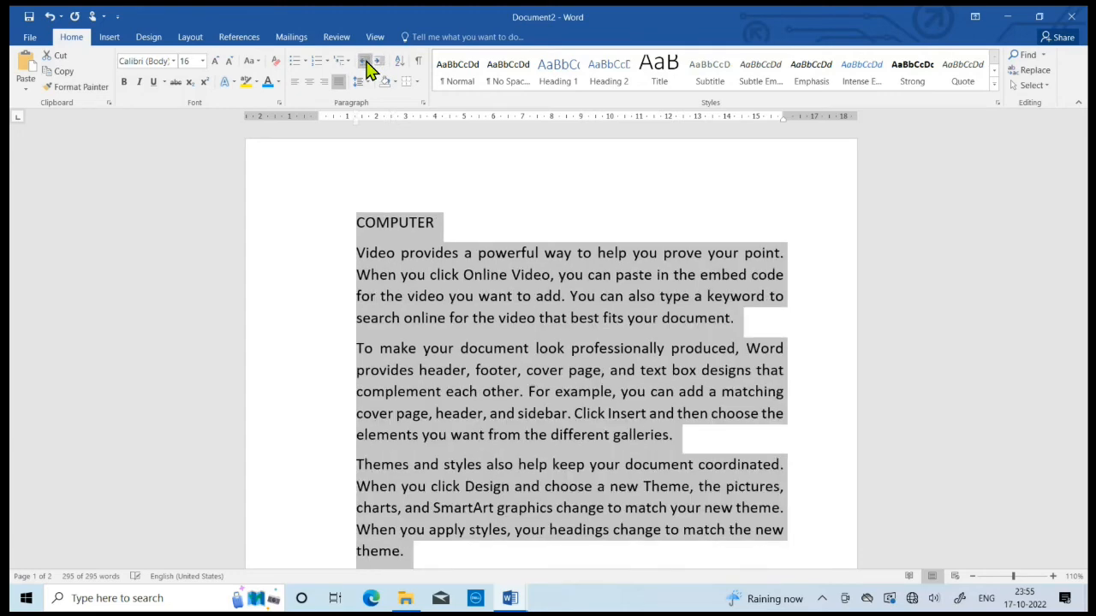
click(365, 62)
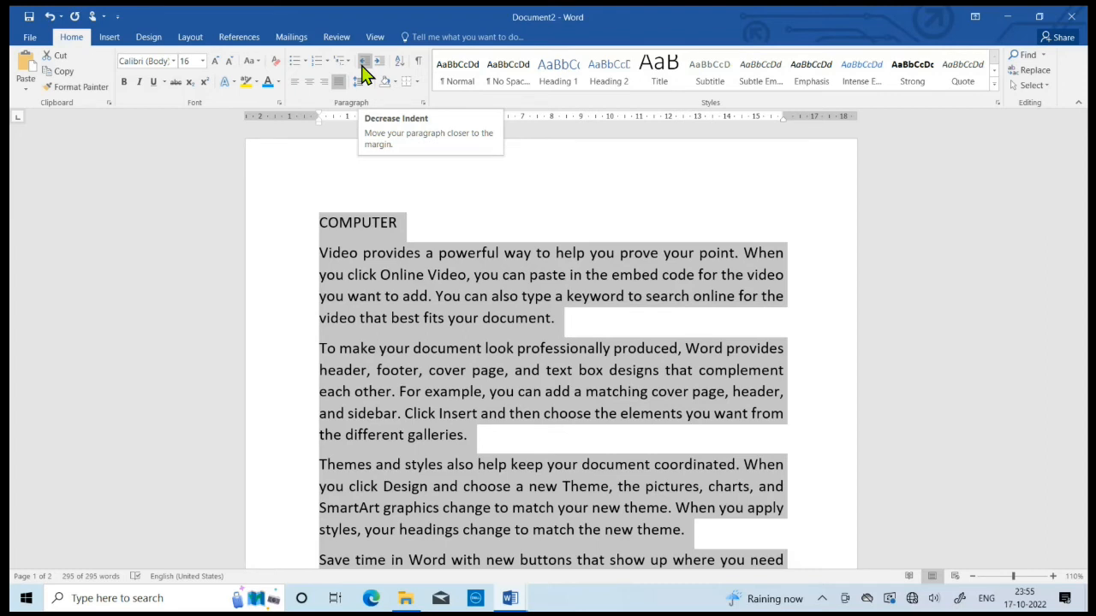
click(399, 372)
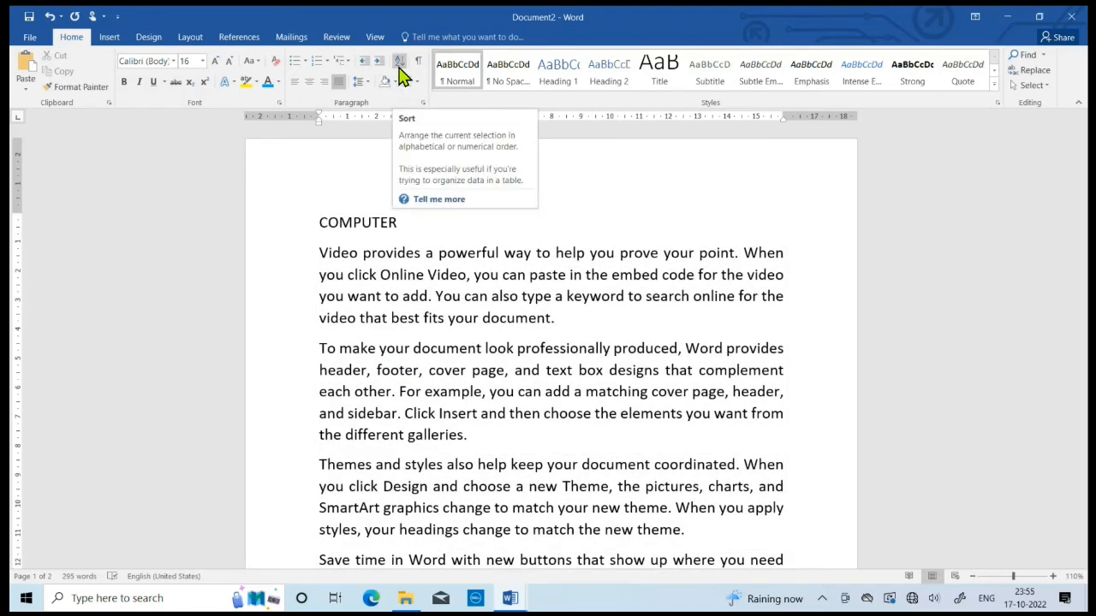
- Sort the bulleted name list on the second page alphabetically by paragraph text in ascending order
scroll(440, 391, down, 10)
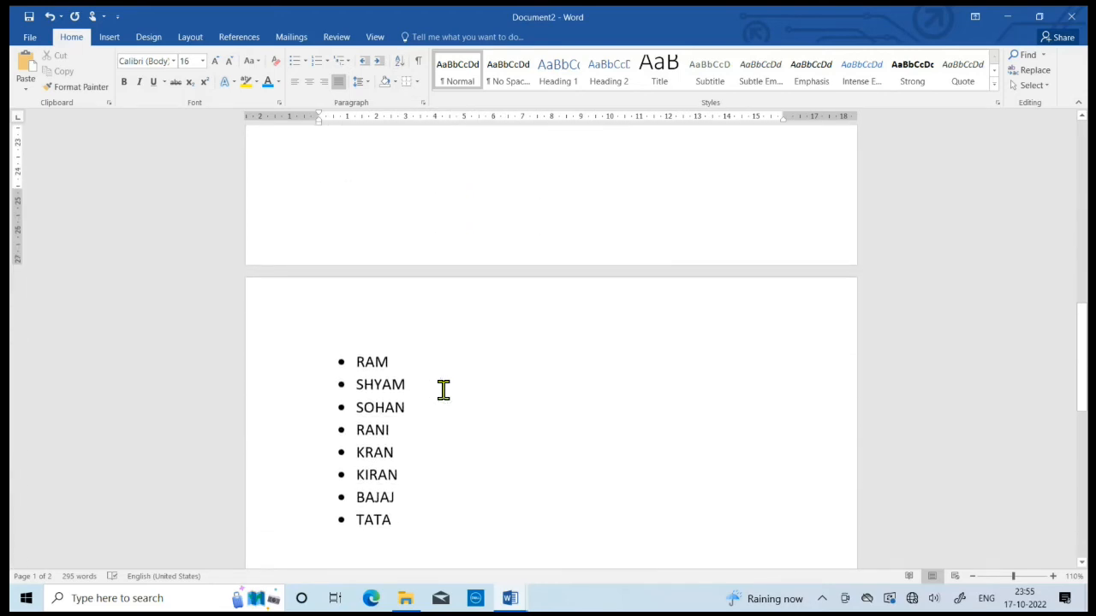
scroll(419, 342, down, 2)
drag(357, 247, 408, 419)
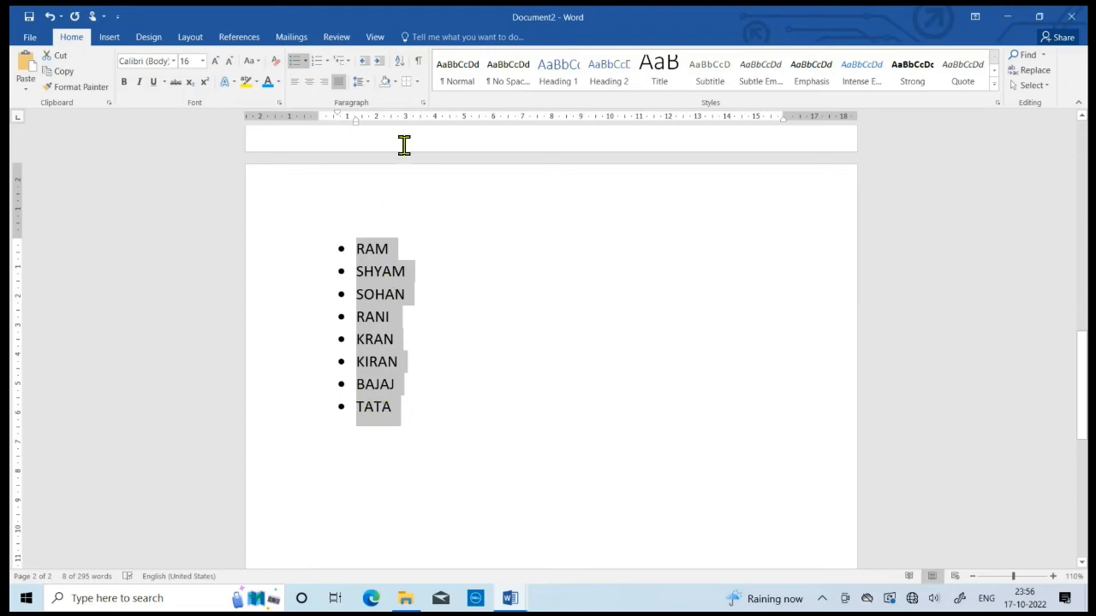
click(403, 72)
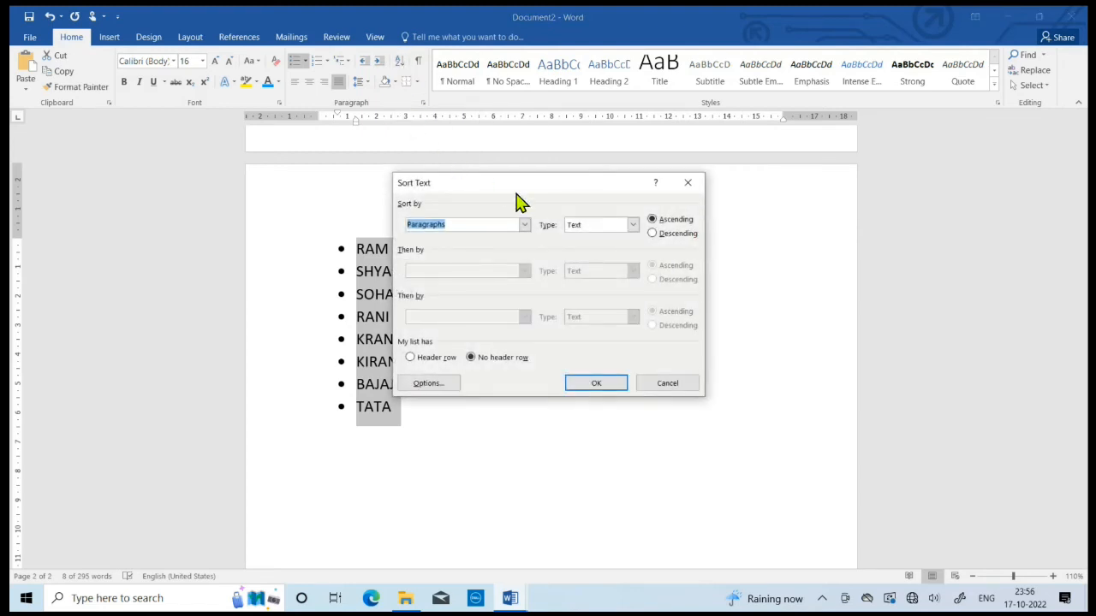
drag(536, 185, 668, 180)
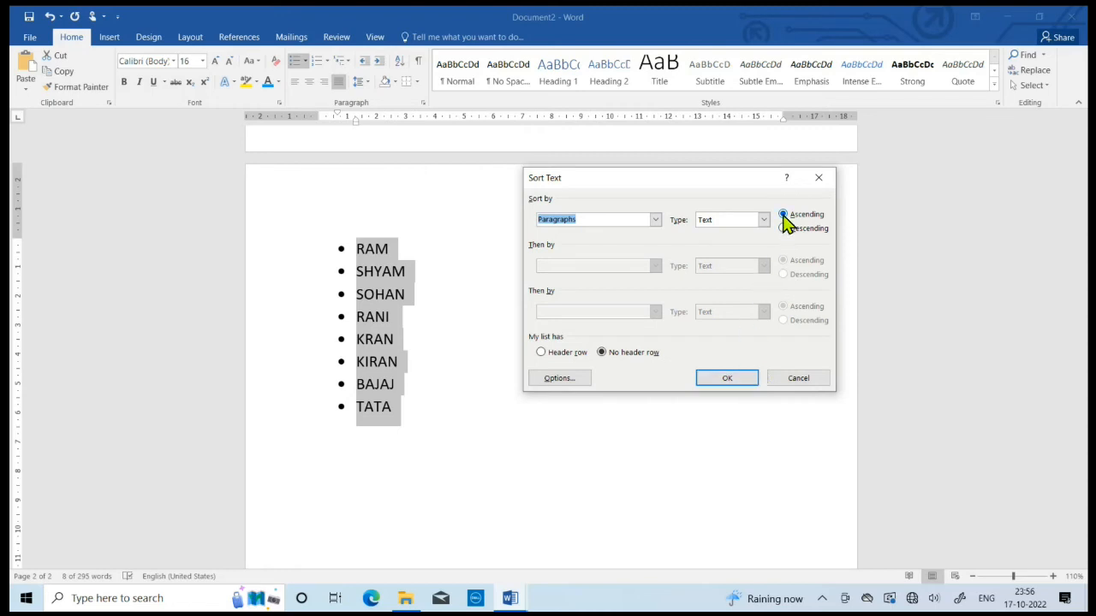
click(735, 383)
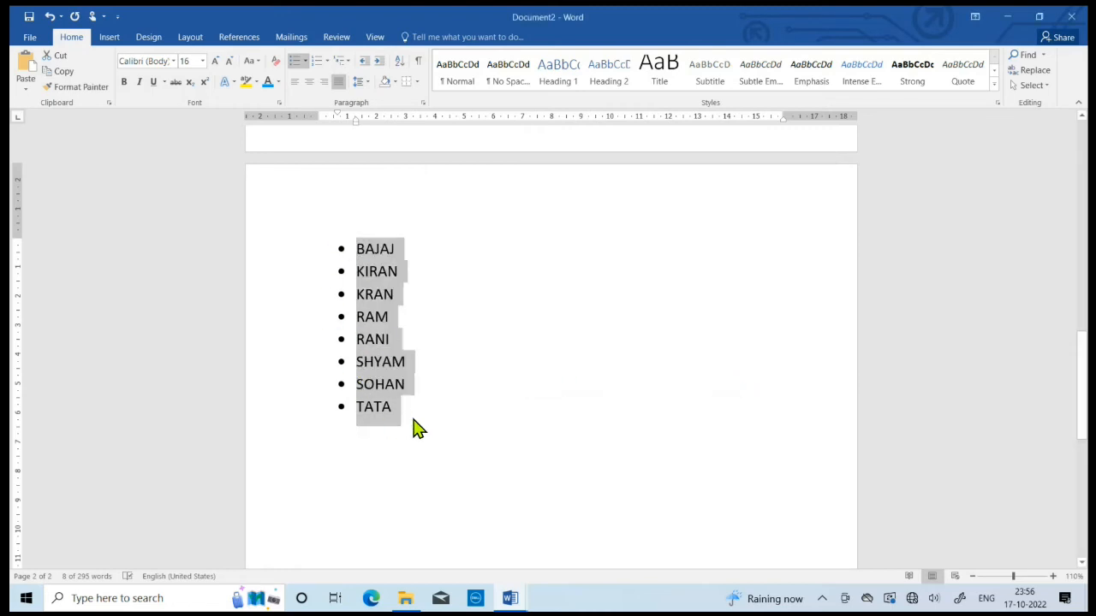
- Sort the selected bulleted name list by paragraph text in descending order
click(399, 61)
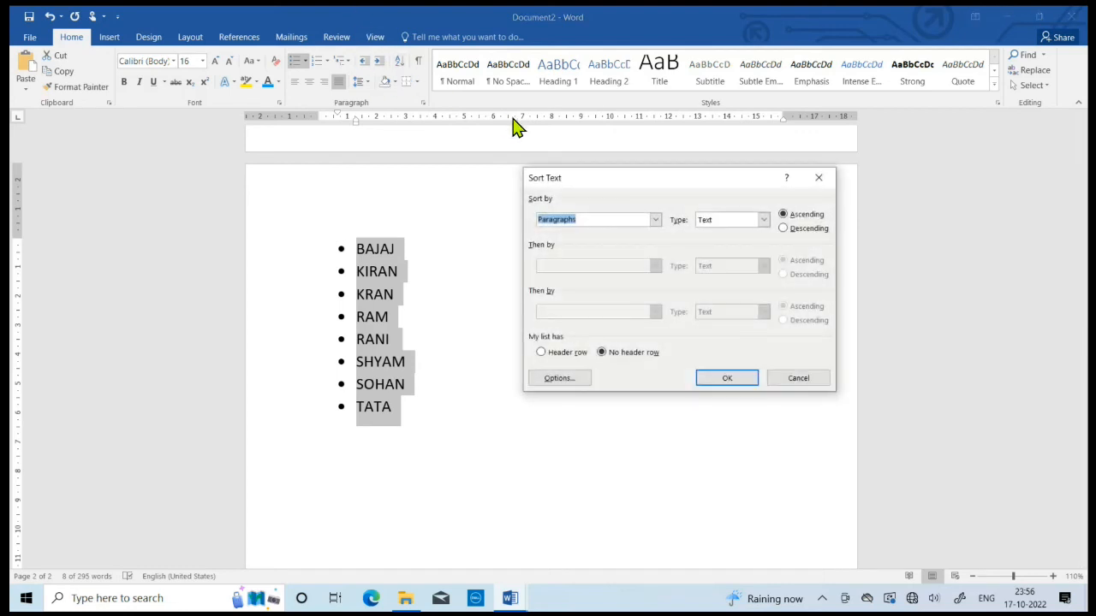
click(785, 230)
click(730, 379)
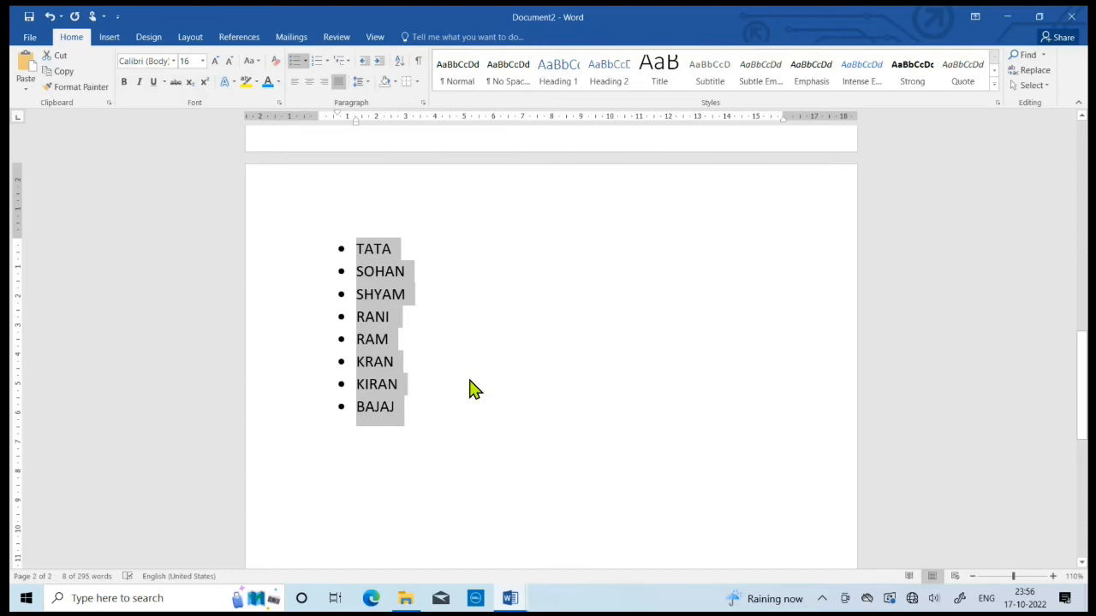
click(470, 389)
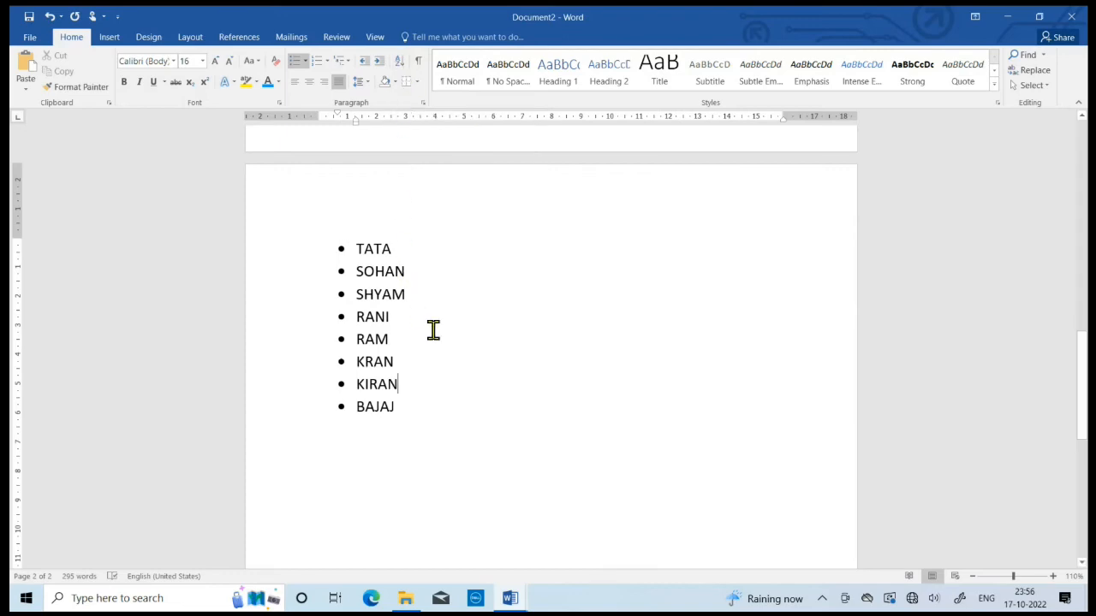
- Shade the paragraph starting "Themes and styles also help" with the standard light green colour
scroll(448, 322, up, 10)
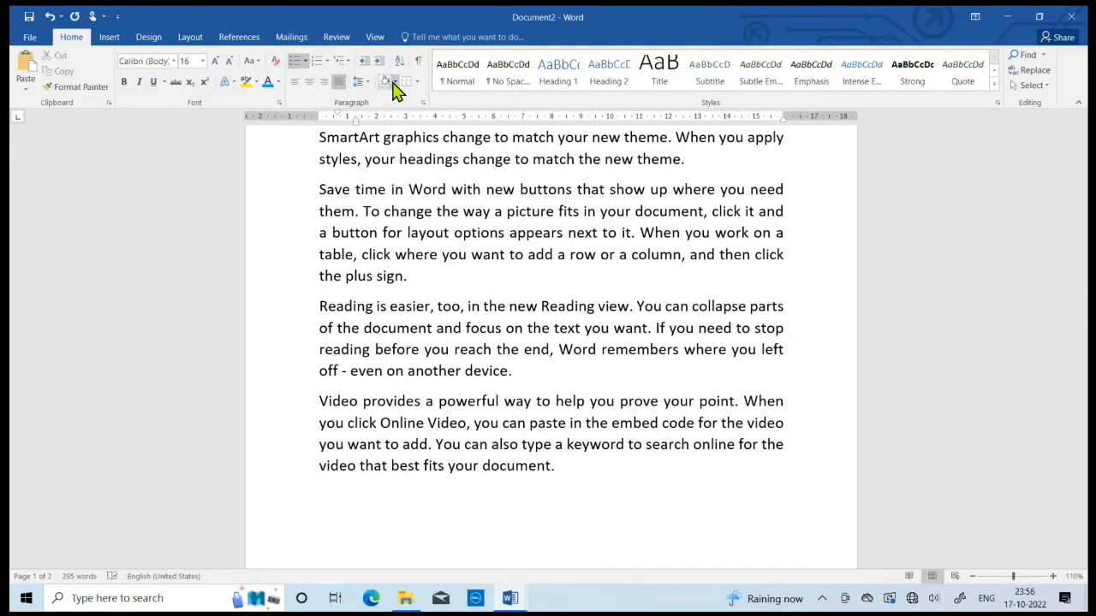
scroll(391, 220, up, 3)
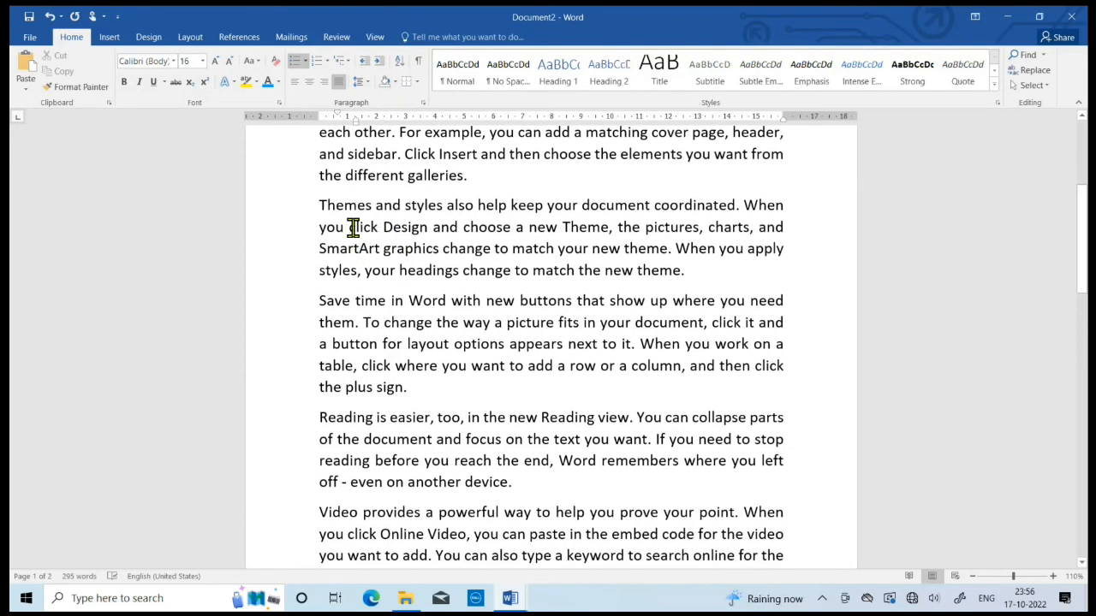
drag(324, 205, 712, 276)
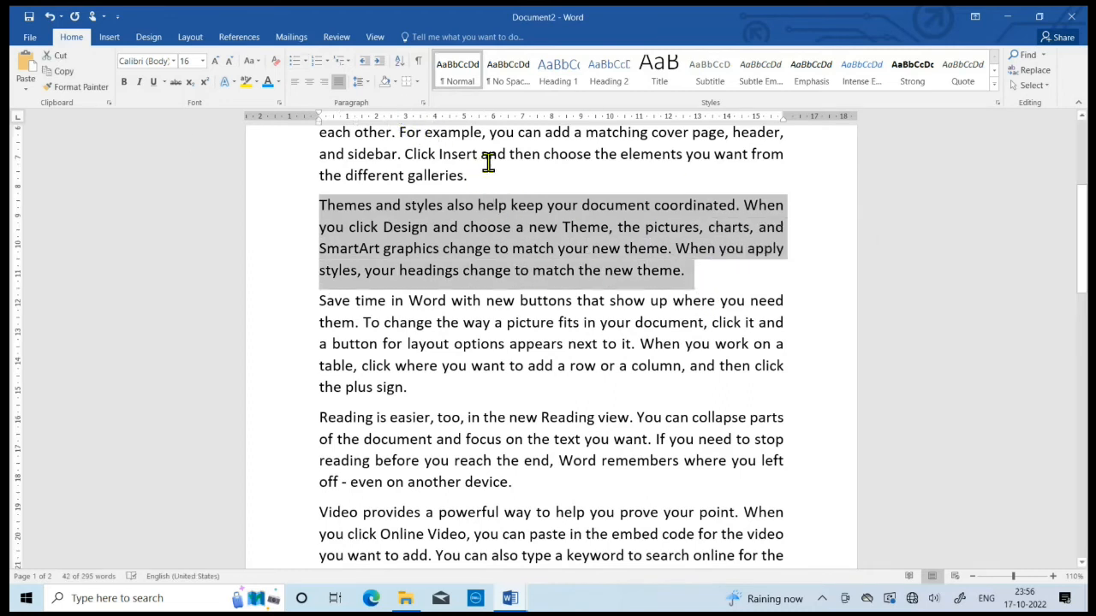
click(395, 82)
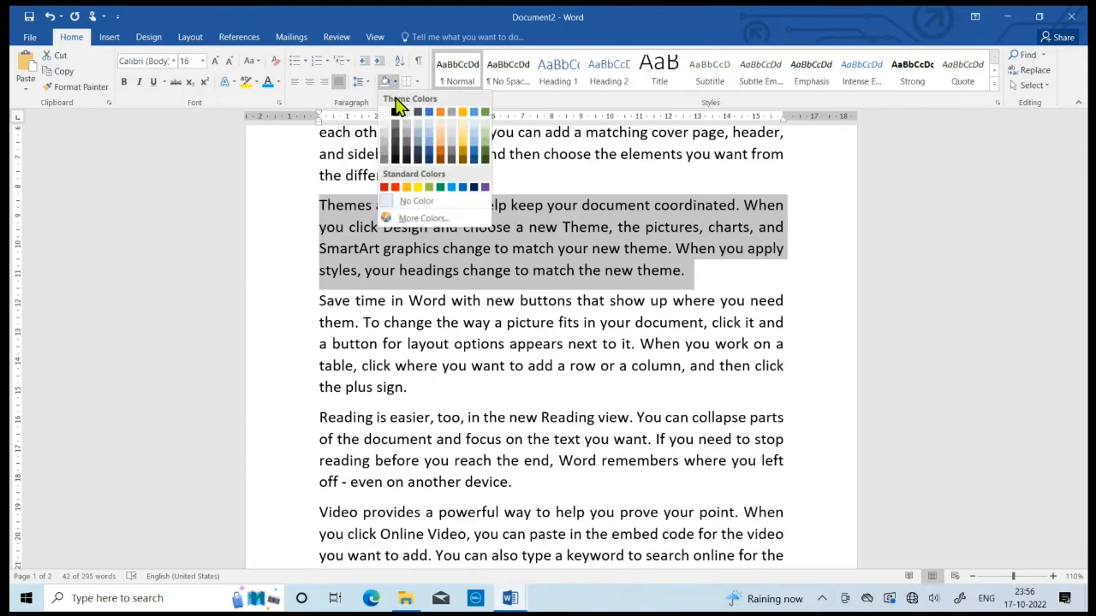
click(431, 193)
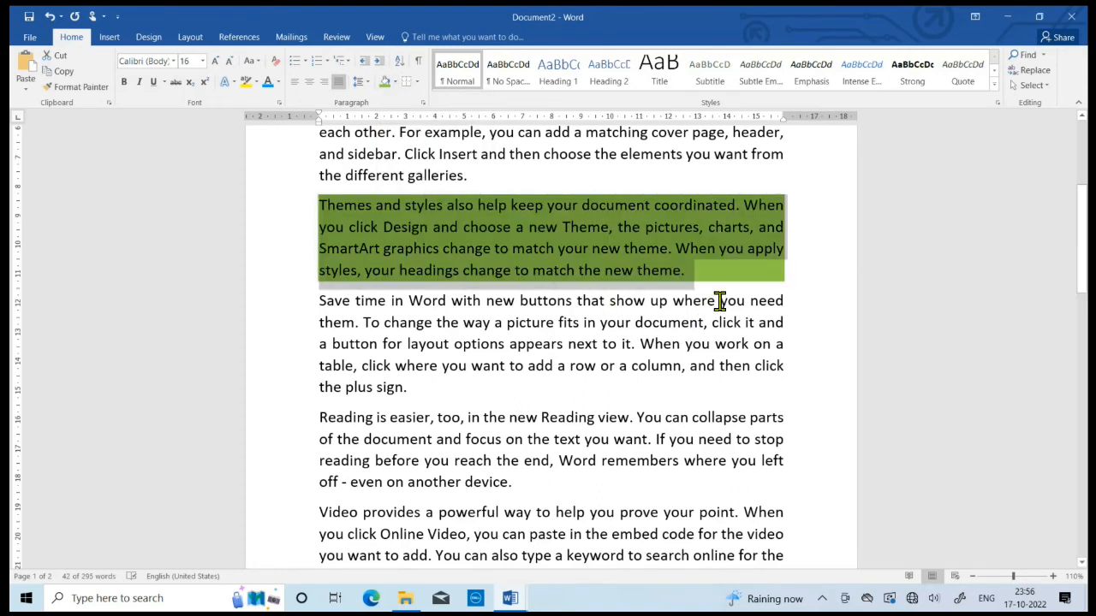
click(709, 262)
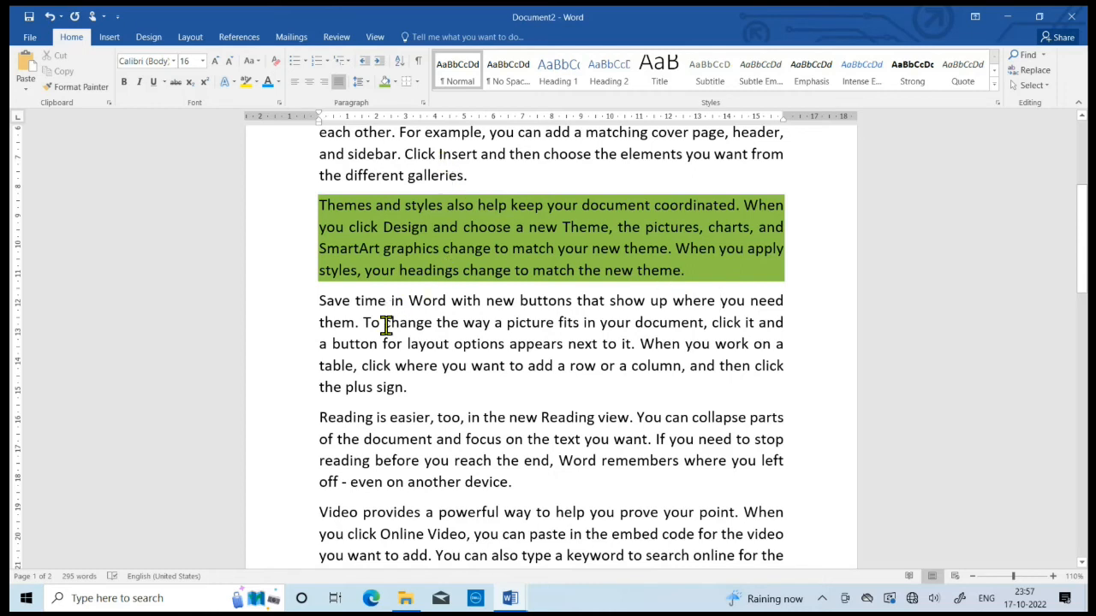
- Apply outside borders to the paragraph starting "Save time in Word"
scroll(345, 324, down, 1)
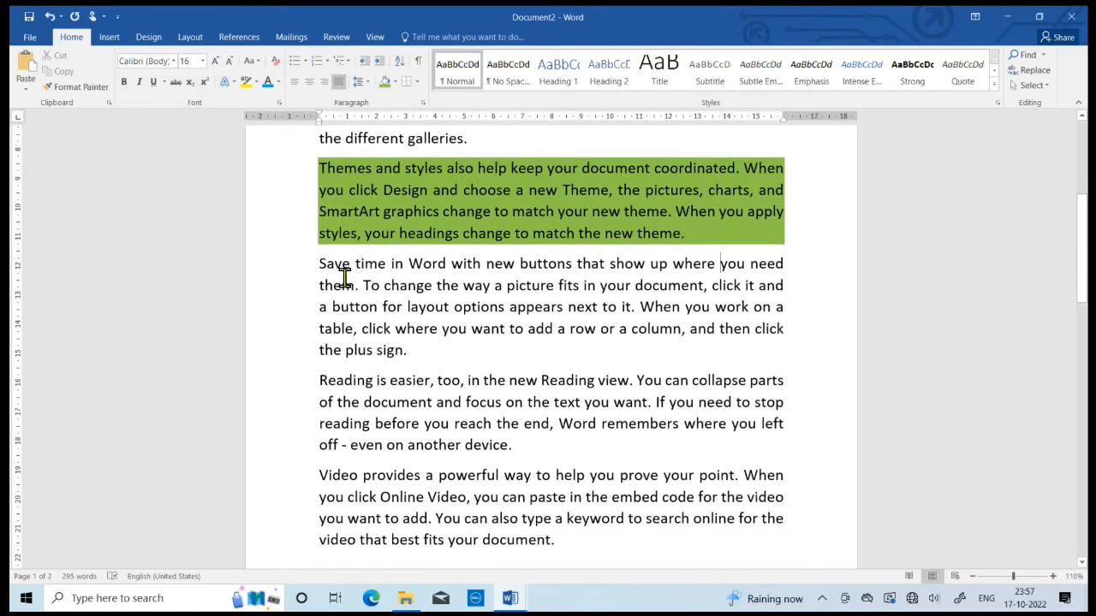
drag(316, 269, 450, 356)
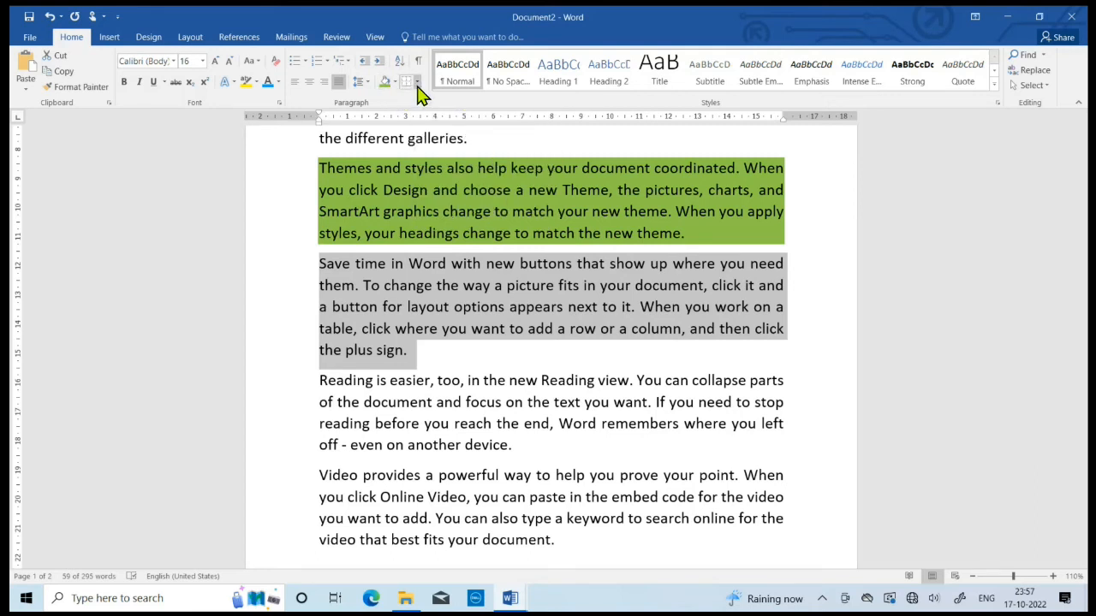
click(417, 83)
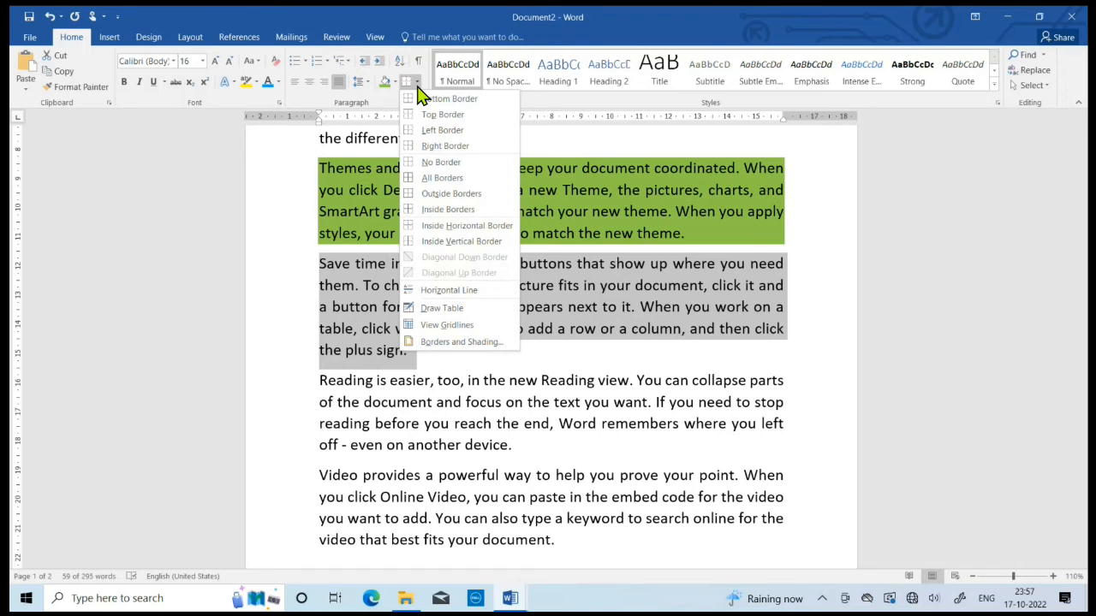
click(451, 194)
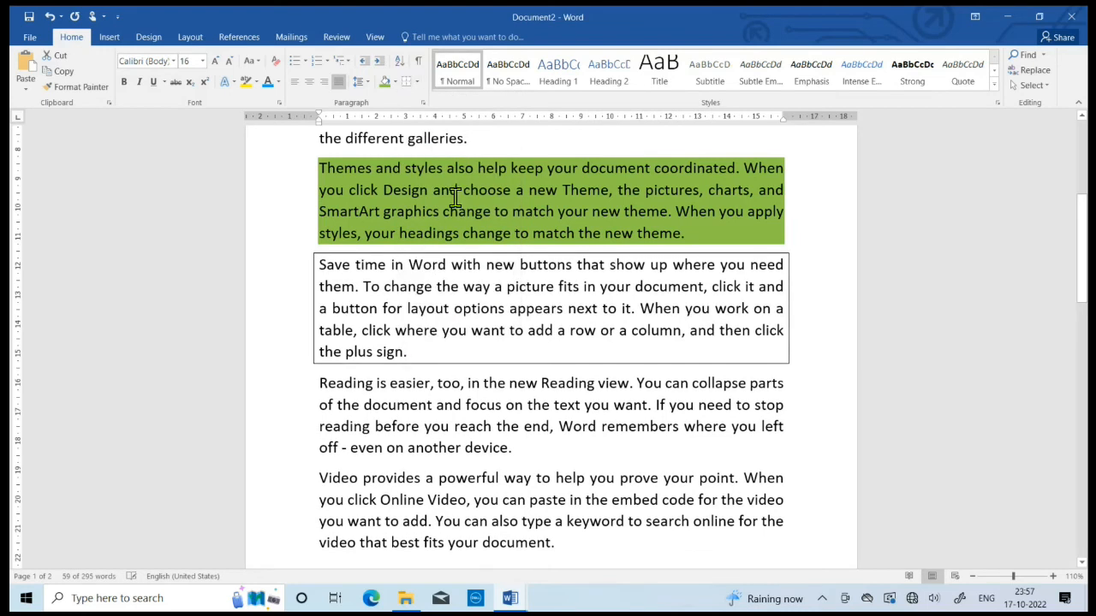
click(525, 386)
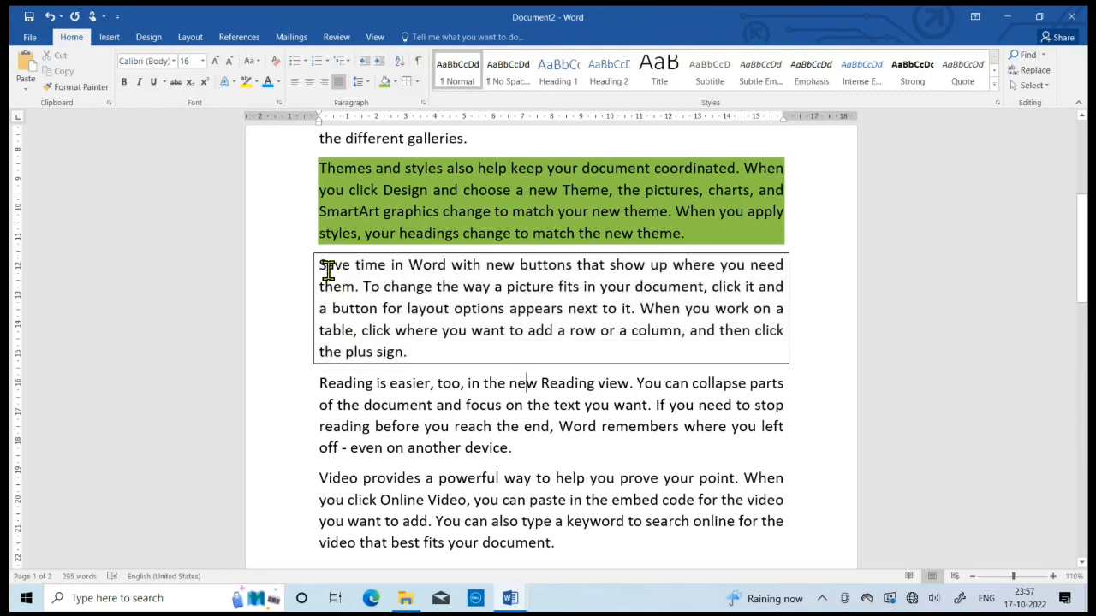
- Shade the bordered paragraph starting "Save time in Word" with the standard orange colour
drag(325, 265, 519, 352)
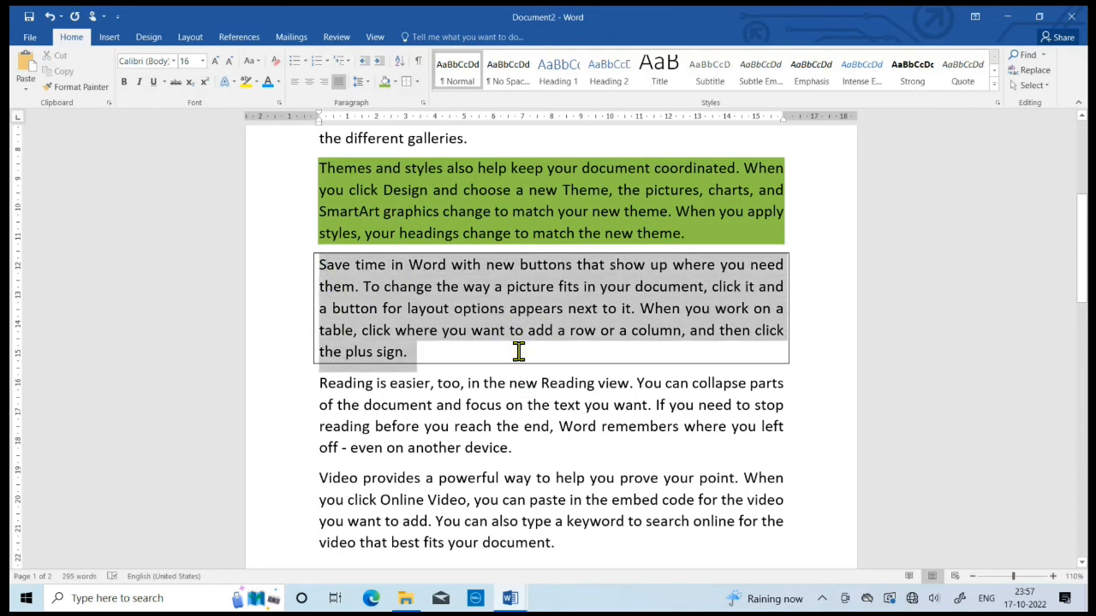
click(395, 82)
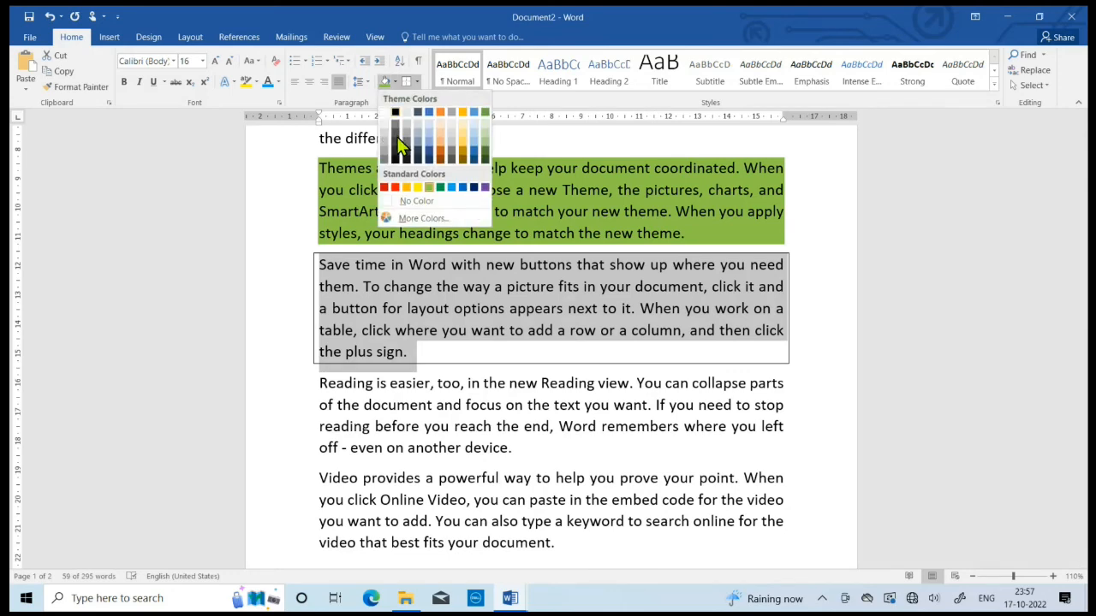
click(408, 190)
click(532, 405)
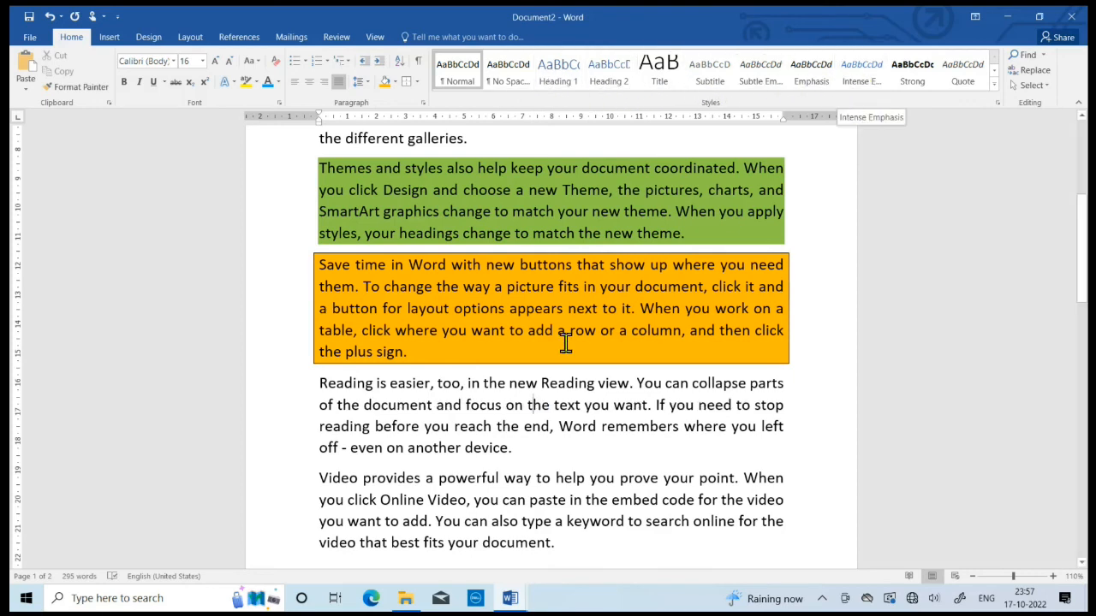
- Apply the Subtle Emphasis style to the COMPUTER heading and all paragraphs above the bulleted name list
scroll(557, 459, down, 1)
scroll(557, 457, up, 3)
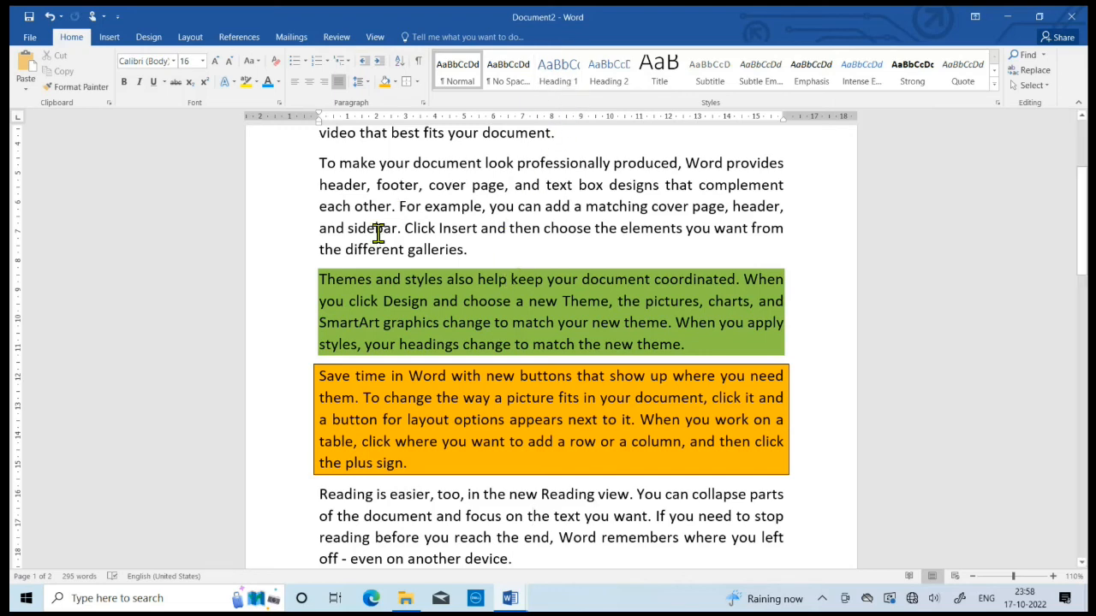
scroll(379, 234, up, 3)
drag(320, 221, 565, 598)
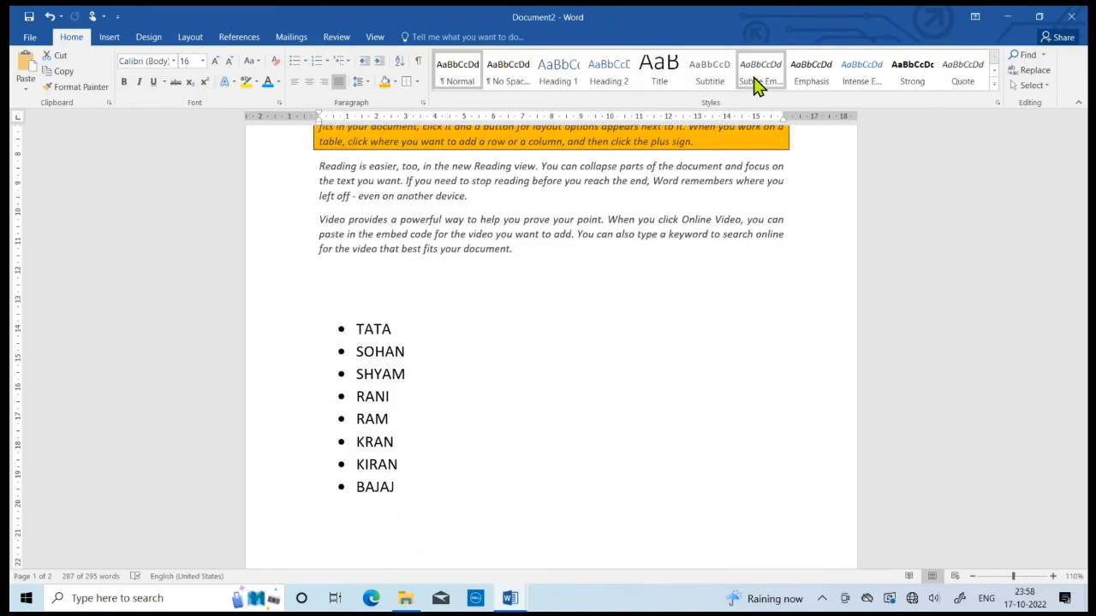
click(758, 83)
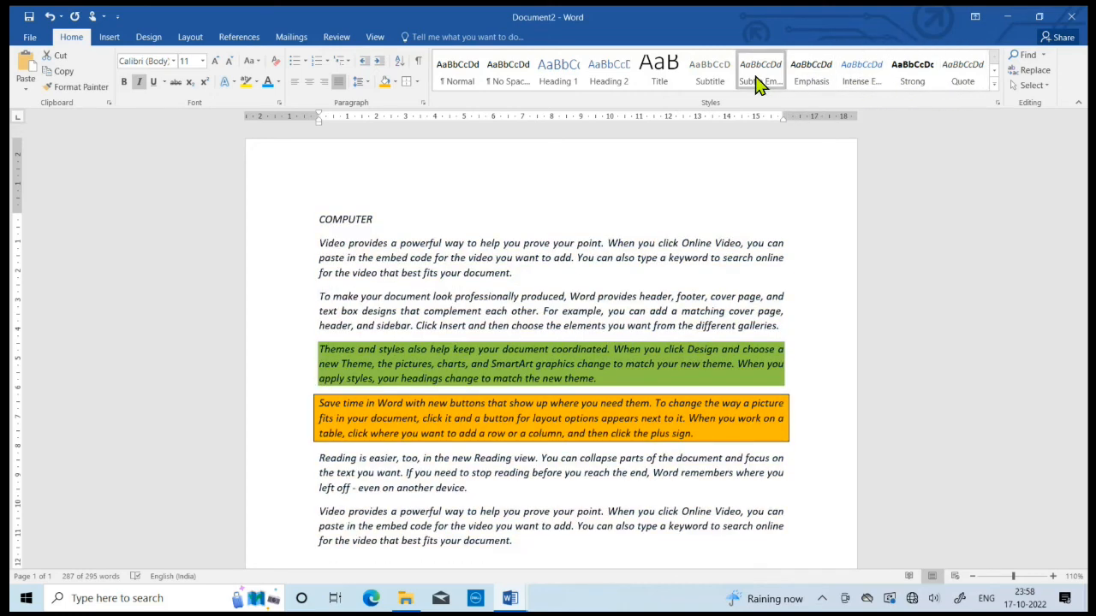
click(757, 85)
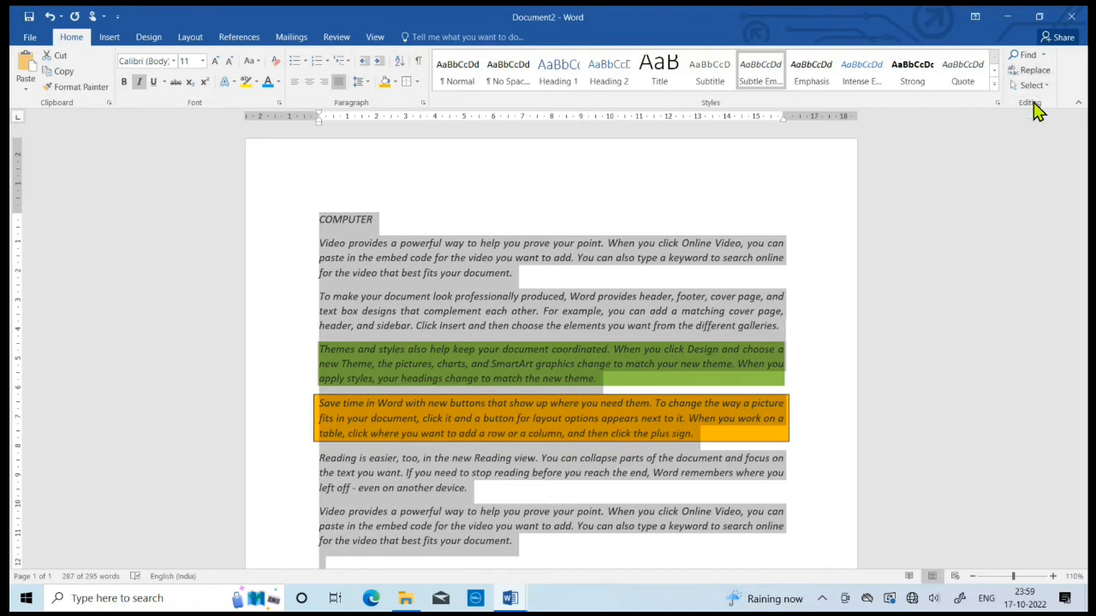
click(734, 299)
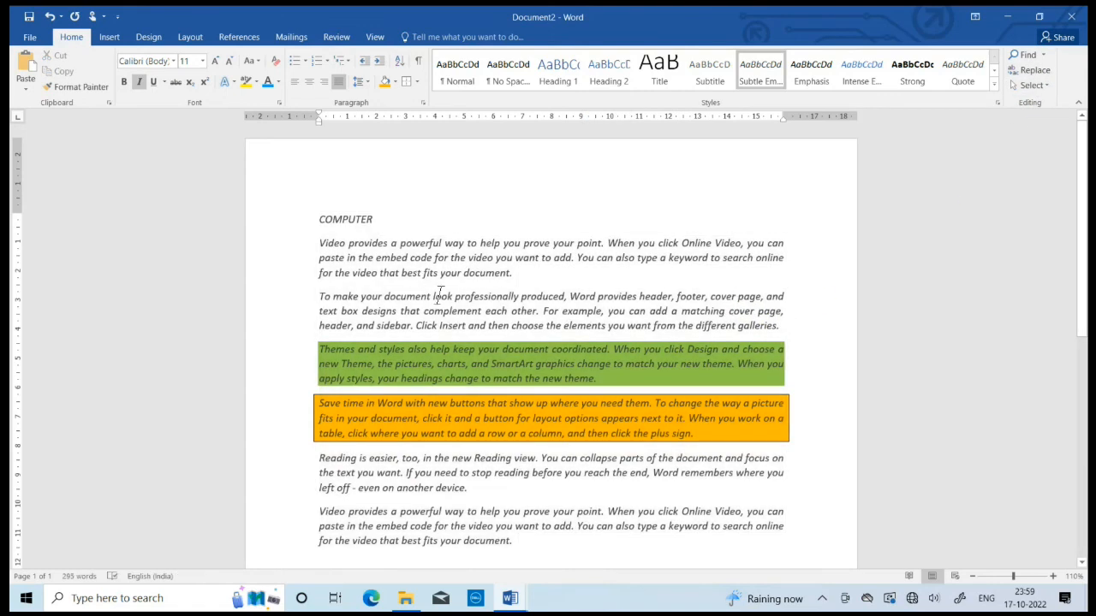
- Undo the Subtle Emphasis style on the text and the orange shading of the bordered paragraph
key(ctrl+a)
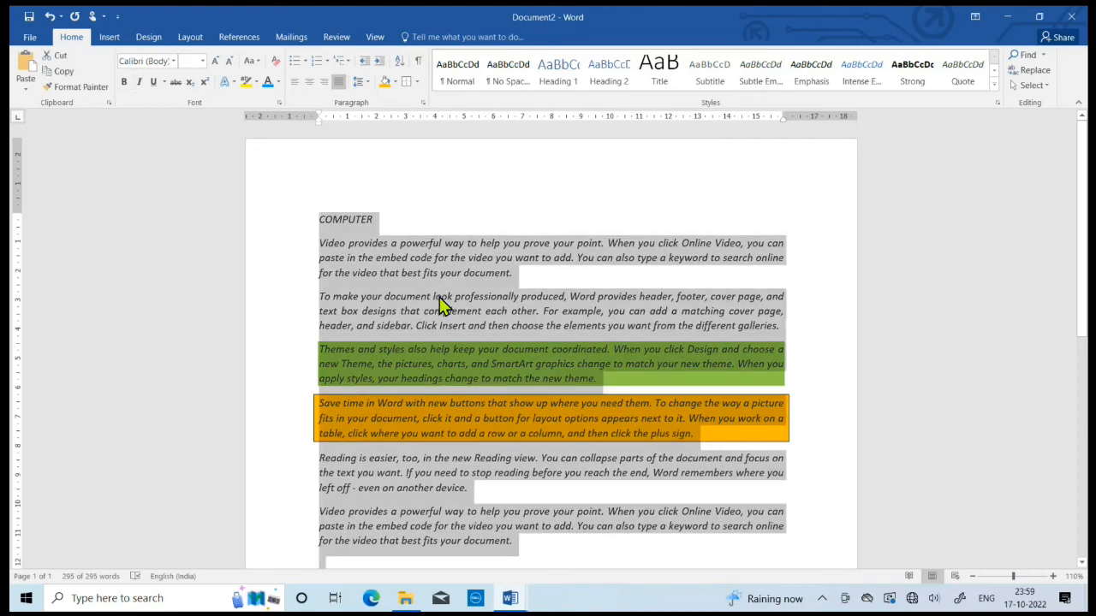
key(ctrl+z)
key(ctrl+z)
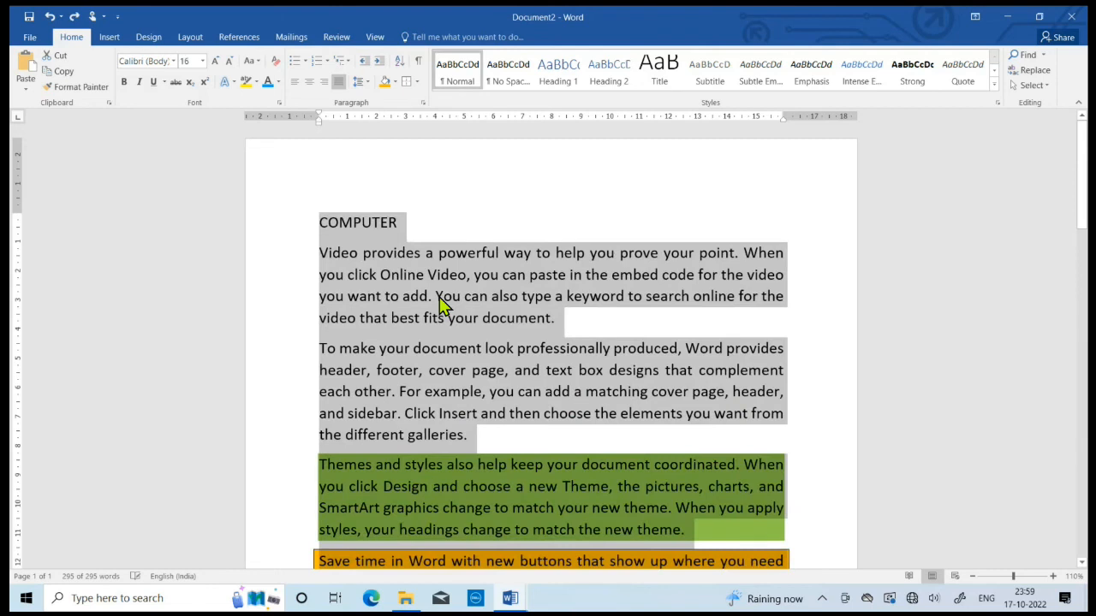
click(510, 297)
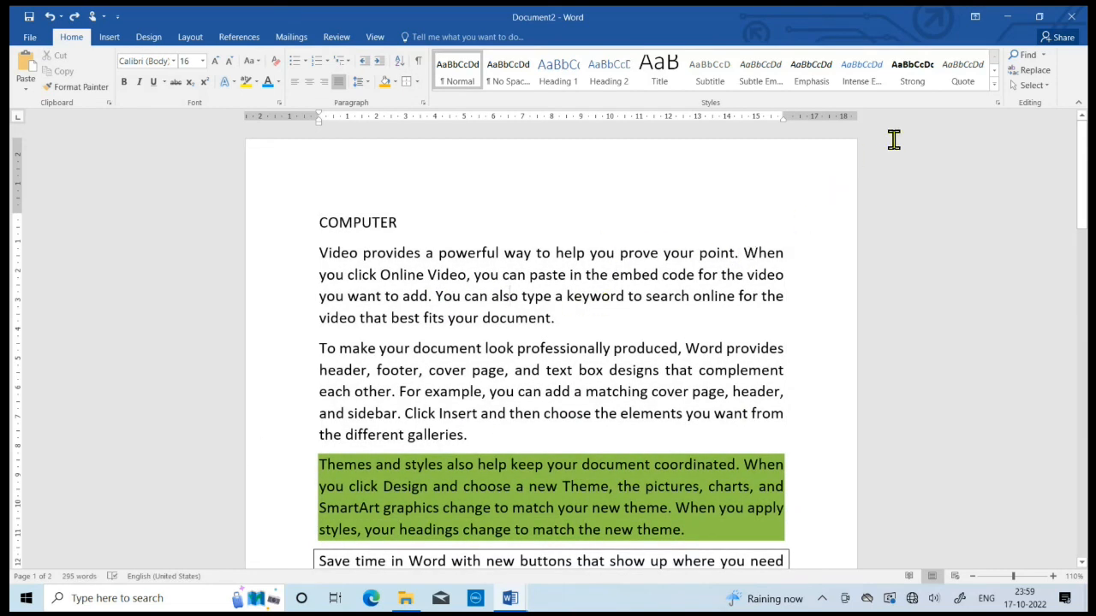
- Use Select All to select the entire document's text, and clear the selection again
click(1046, 87)
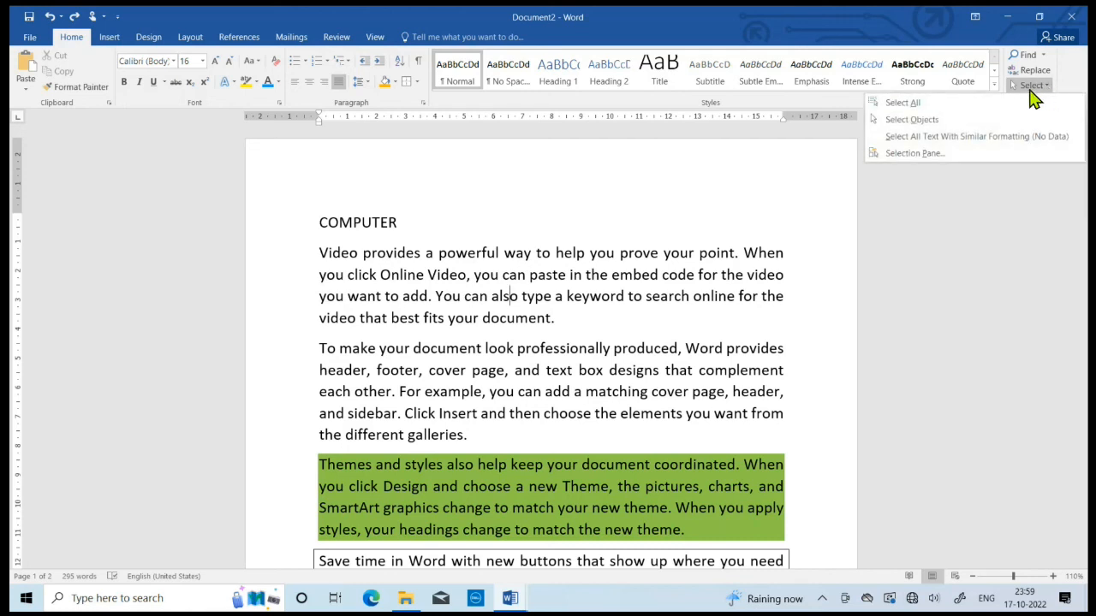
click(910, 109)
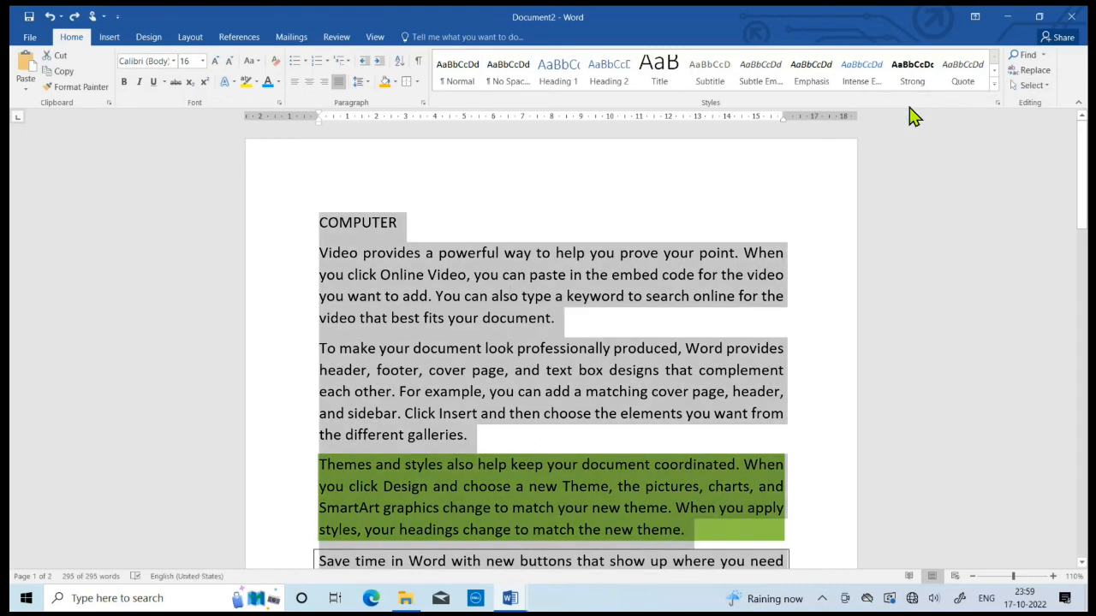
click(453, 225)
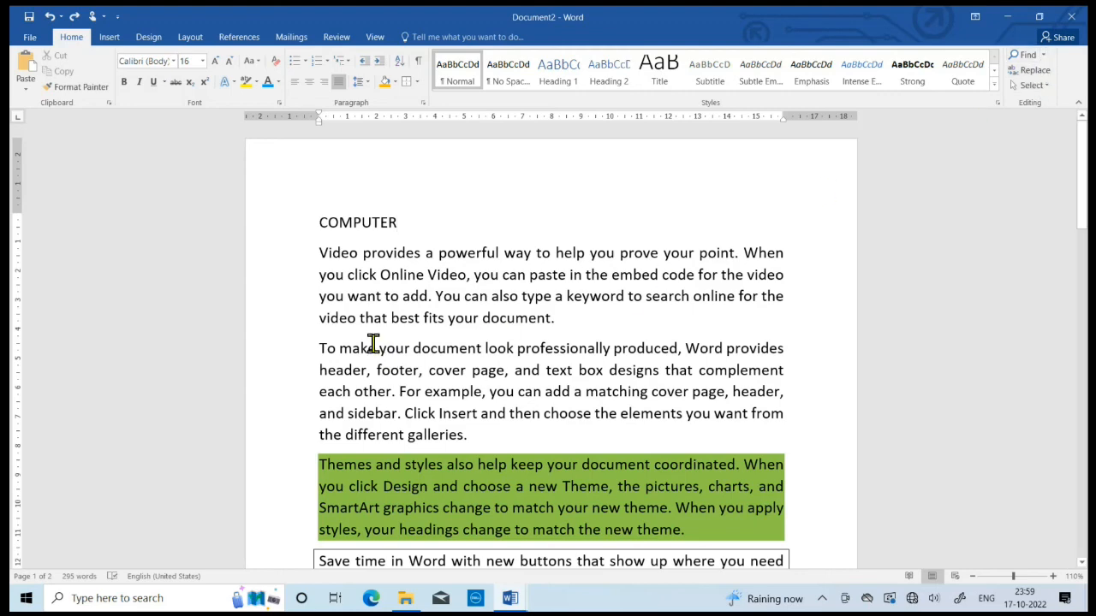
- Select all text above the bulleted name list and look at the available Find options
drag(325, 241, 575, 346)
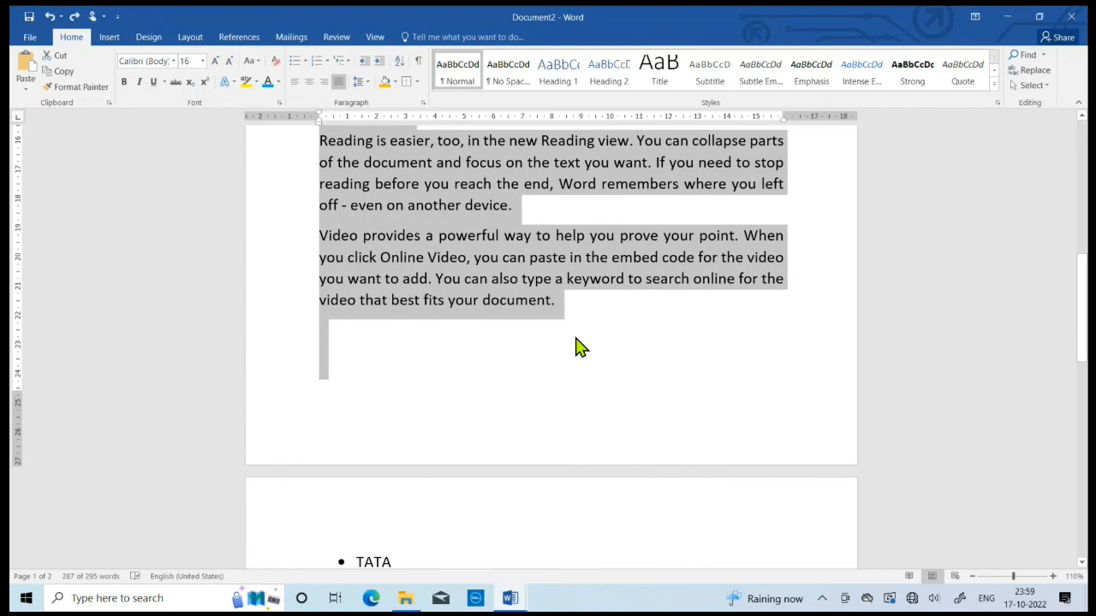
click(1044, 55)
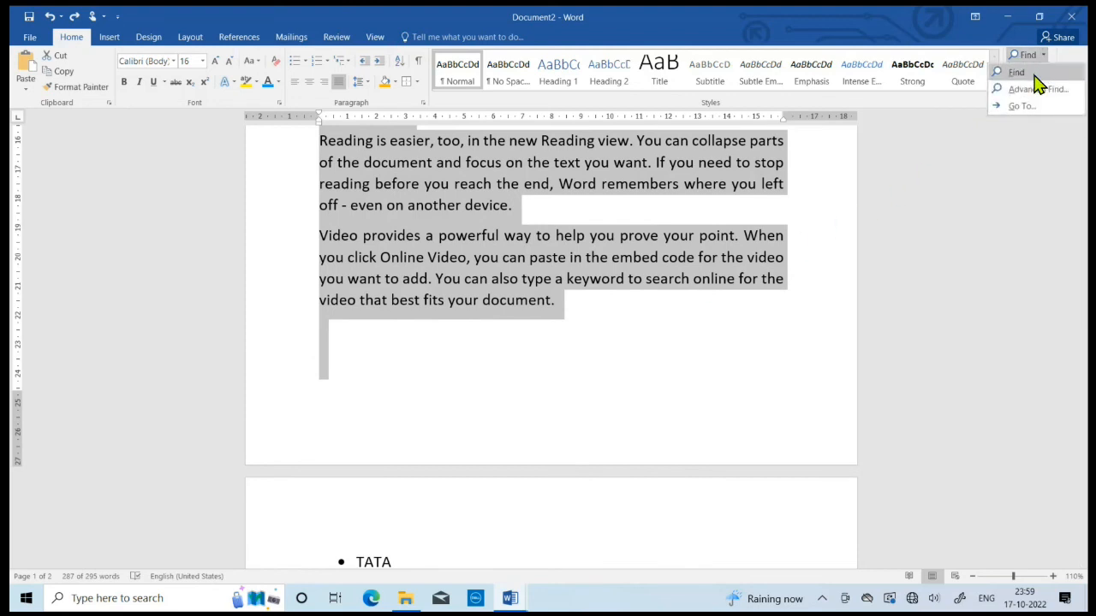
key(Escape)
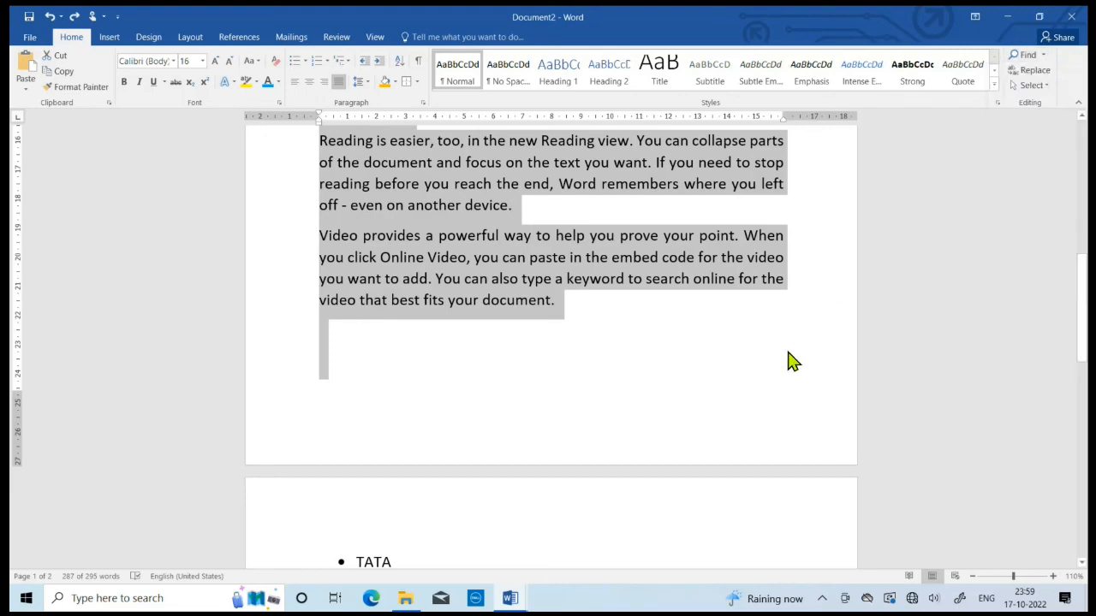
- Open the Replace settings of Find and Replace for viewing and close them without replacing anything
scroll(792, 361, up, 5)
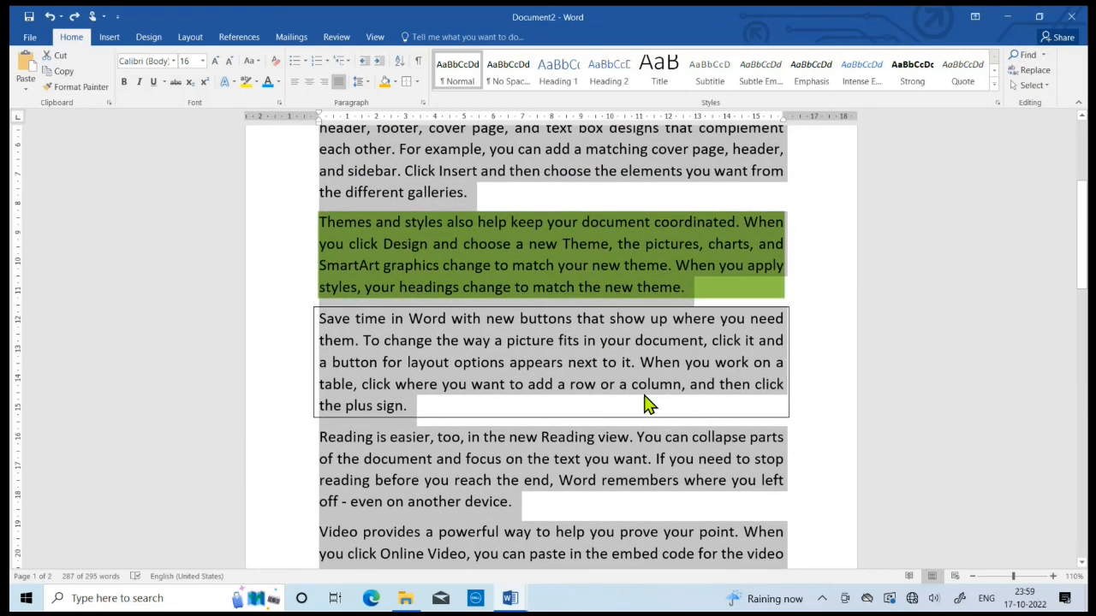
click(1032, 70)
drag(516, 220, 687, 303)
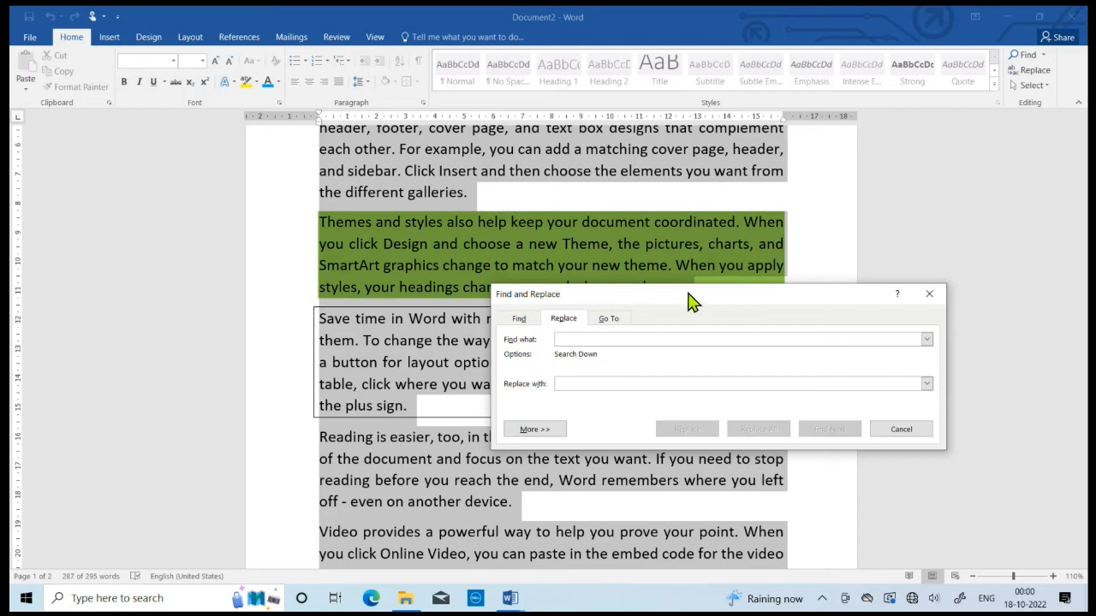
click(930, 296)
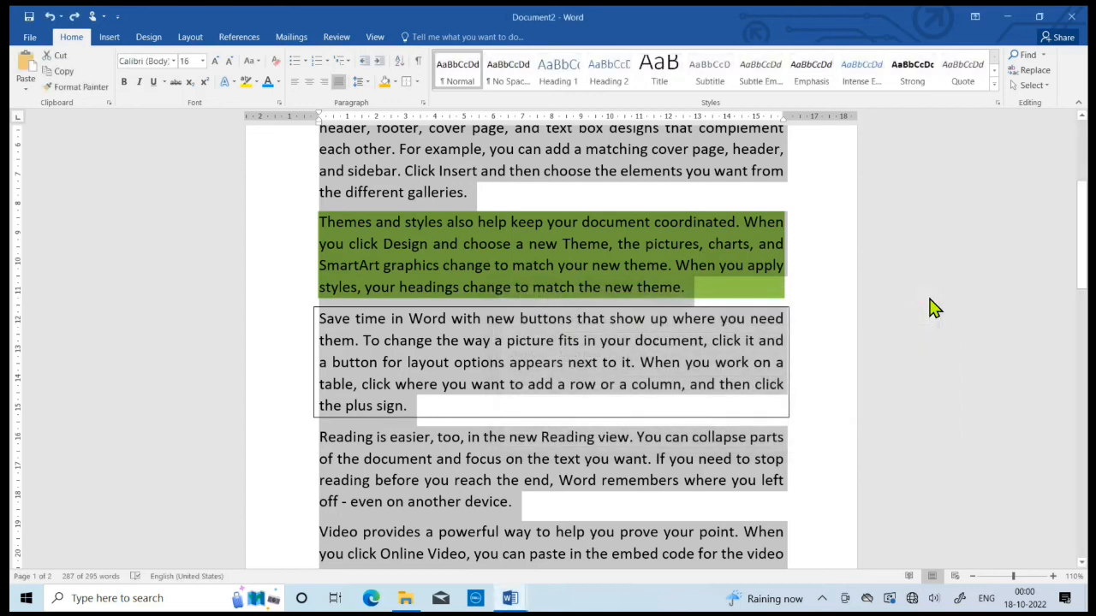